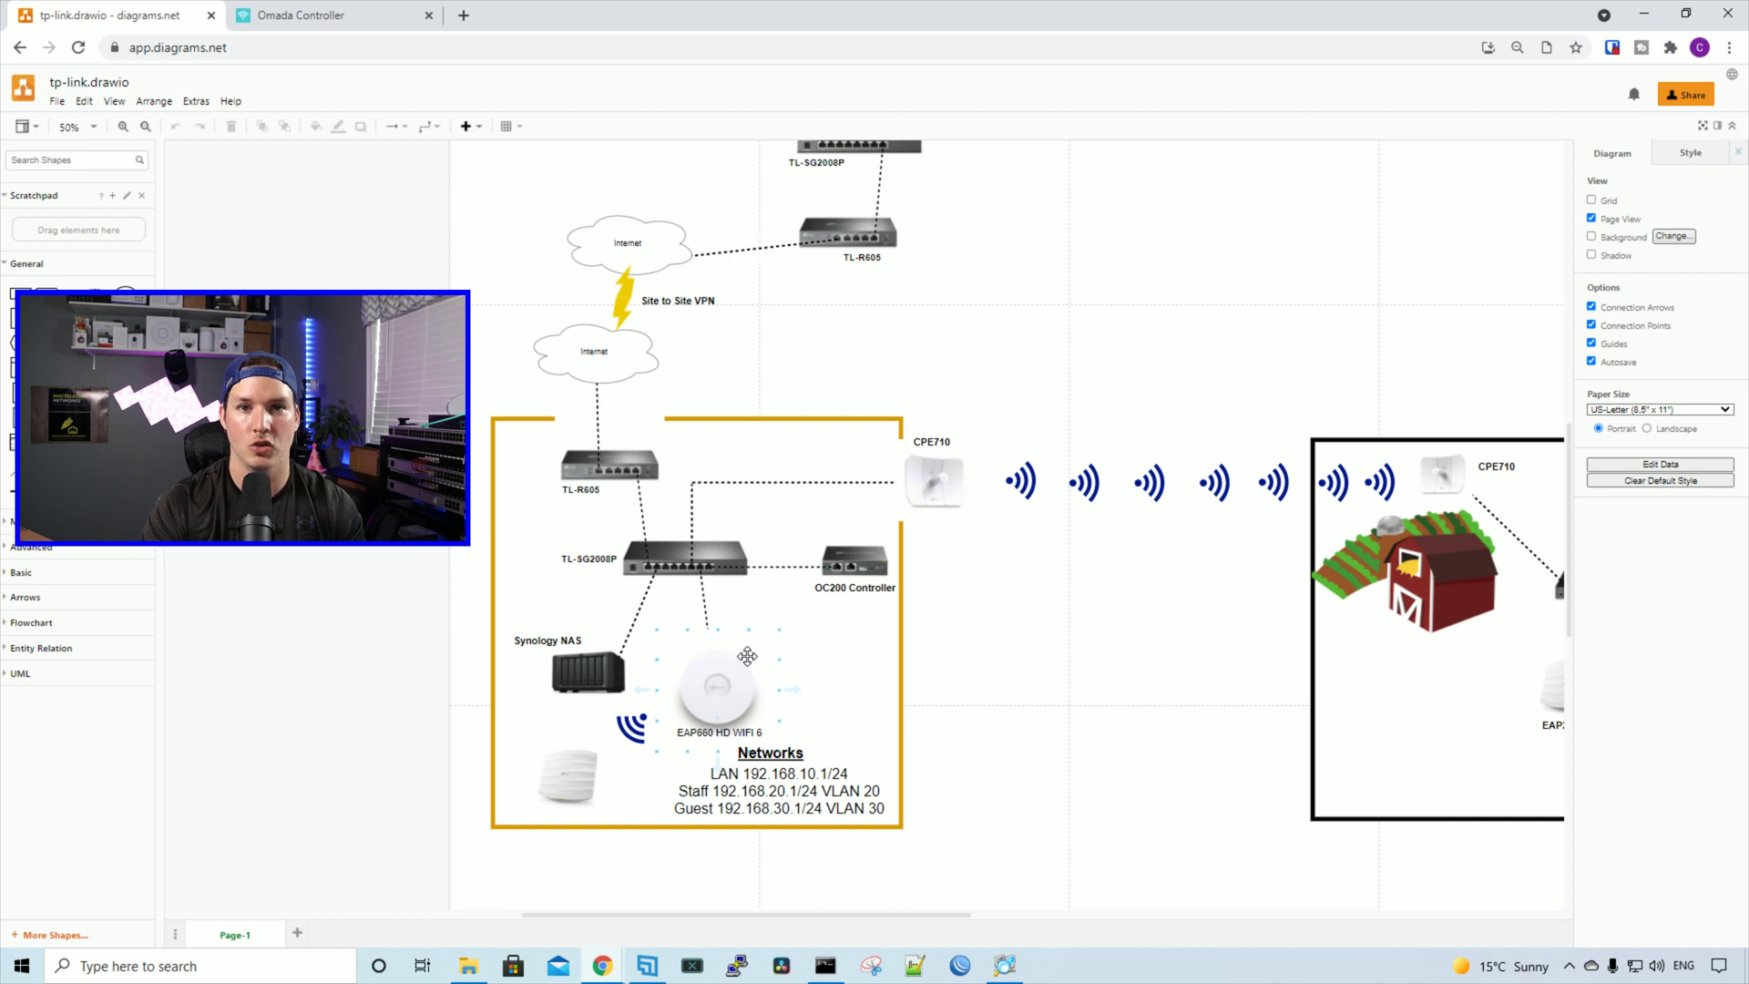
Zoom out and back in on the network diagram to review it.
scroll(747, 656, down, 2)
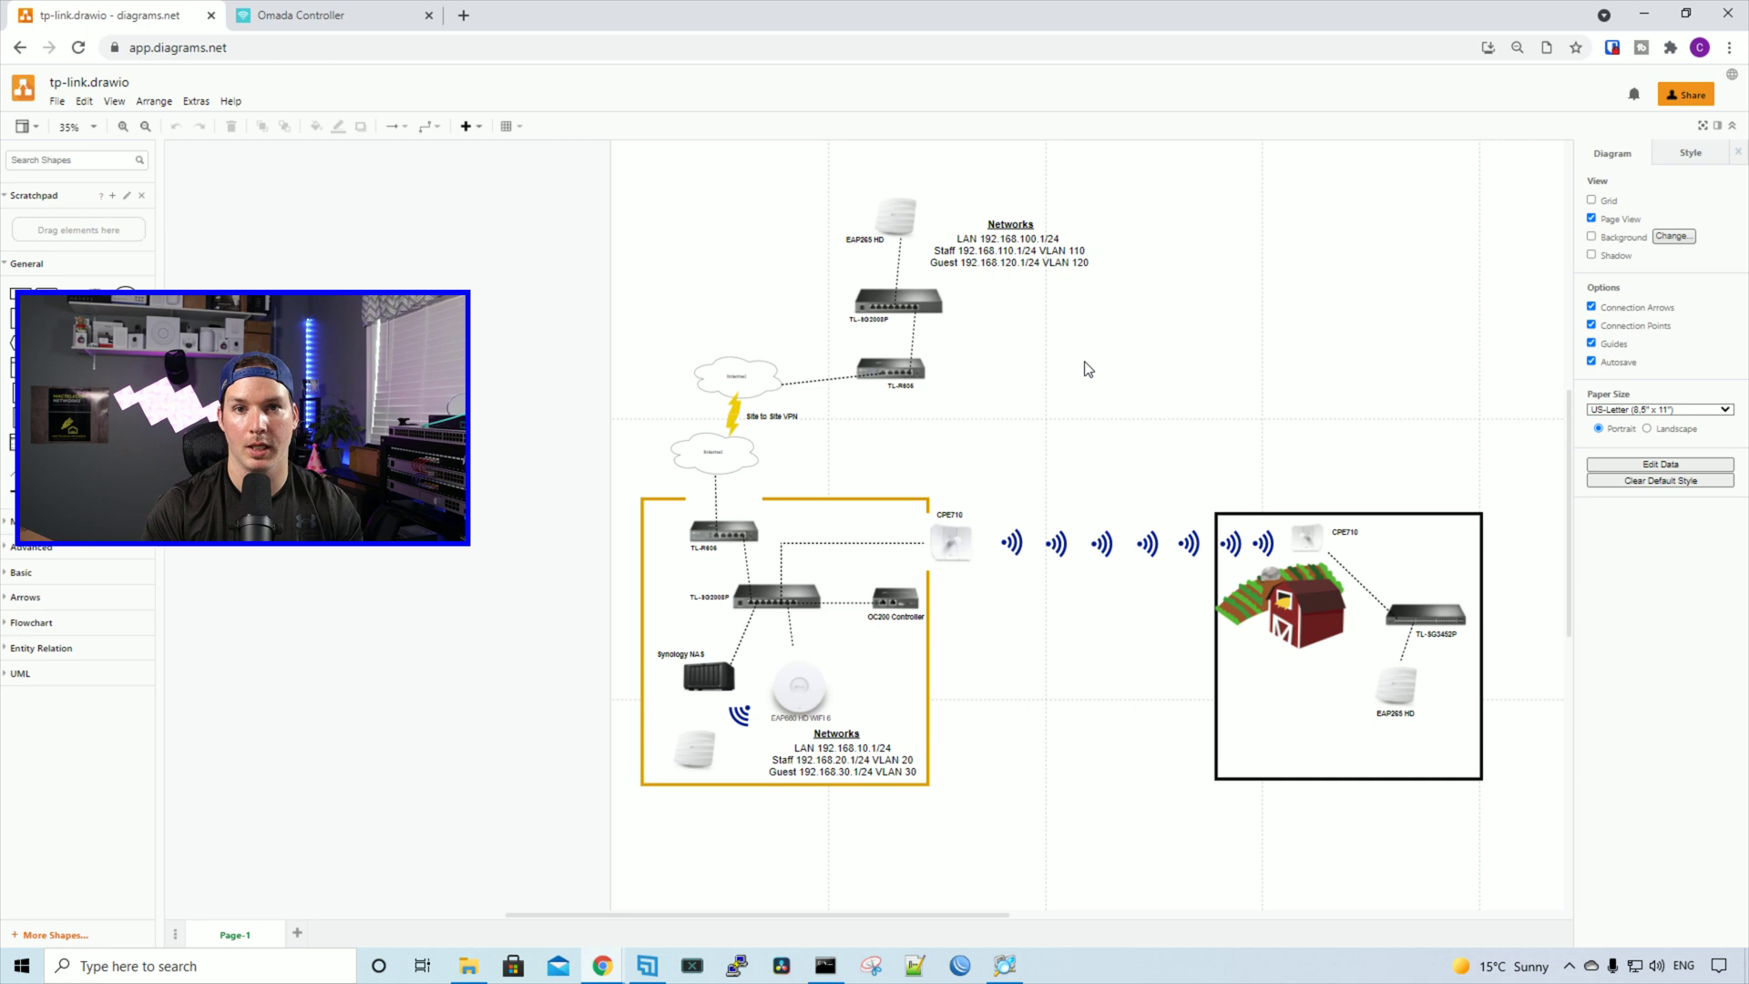
scroll(950, 657, up, 2)
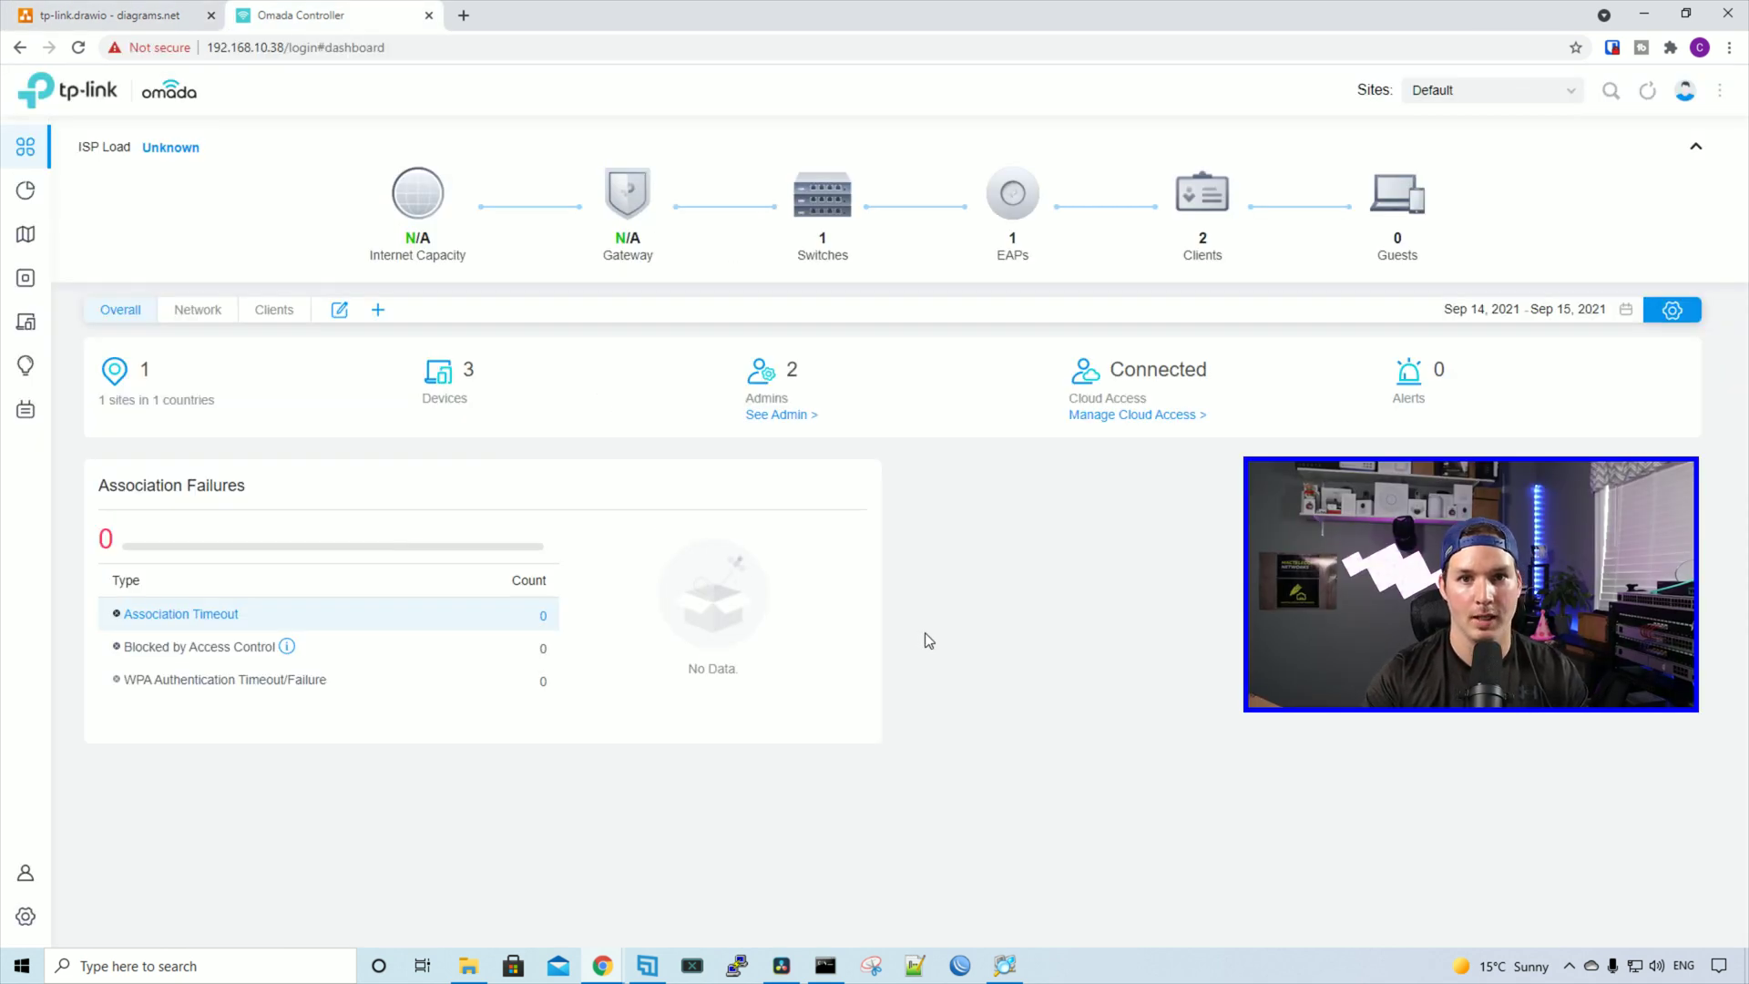
Open the Default site's Settings and show the wired LAN networks list.
mouse_move(39, 918)
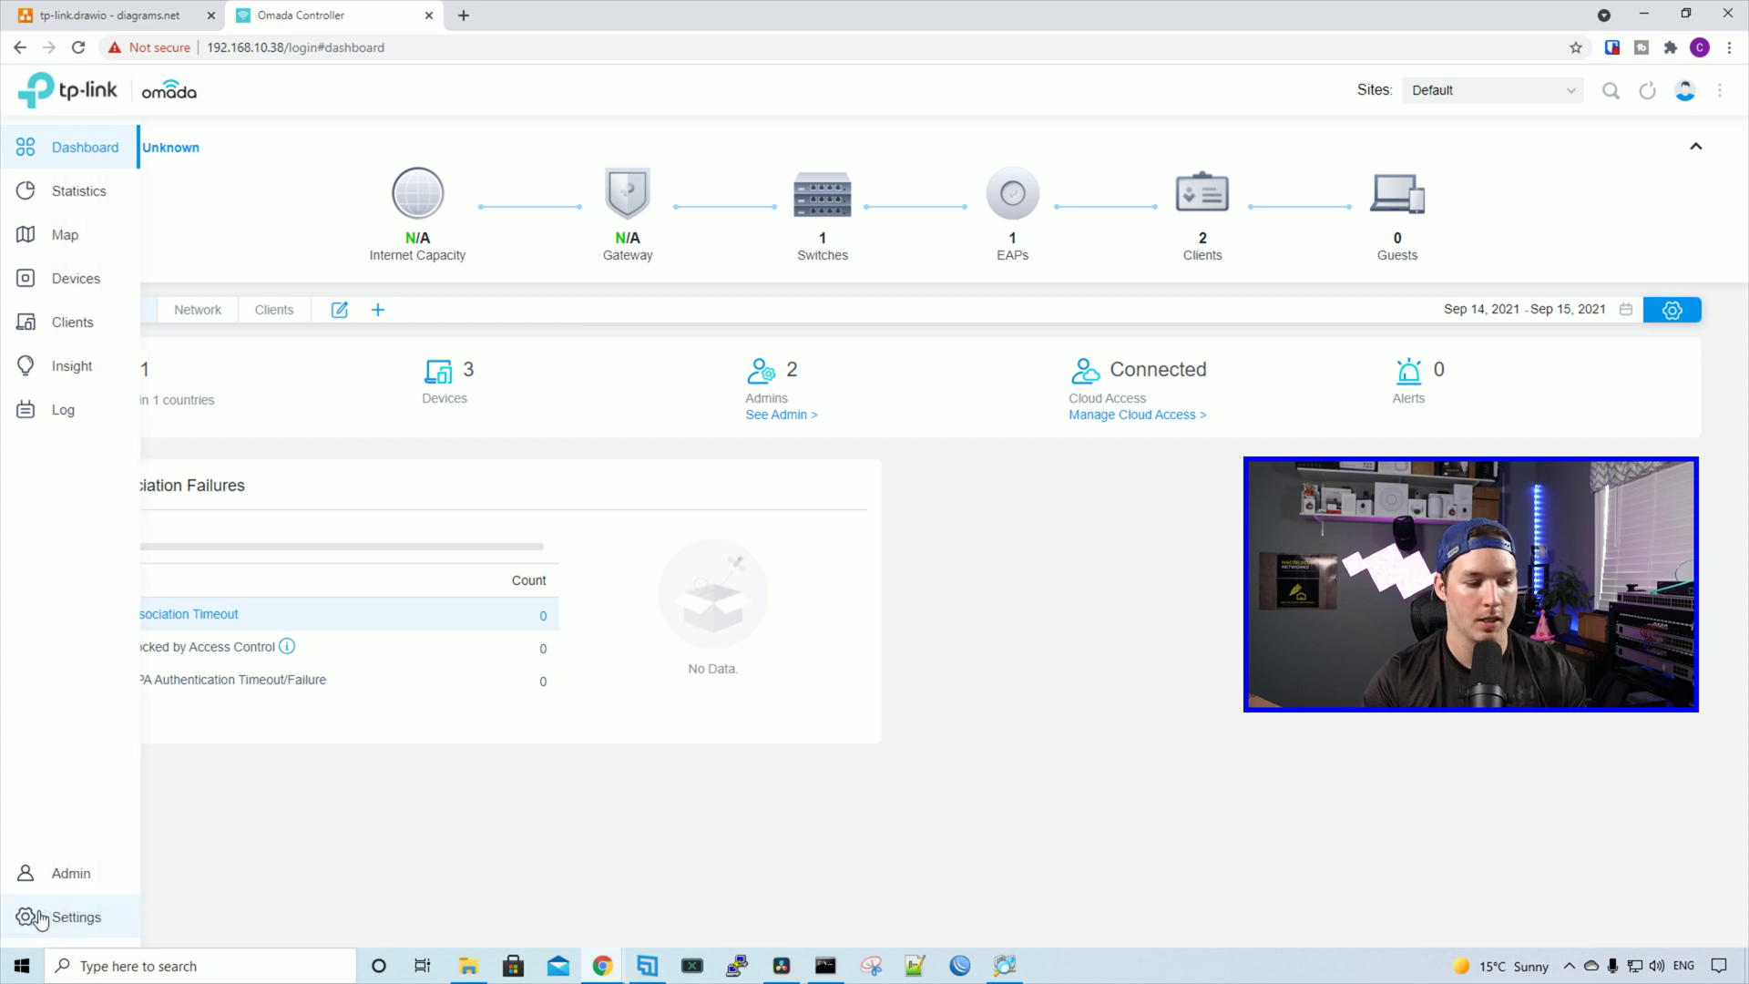
click(38, 919)
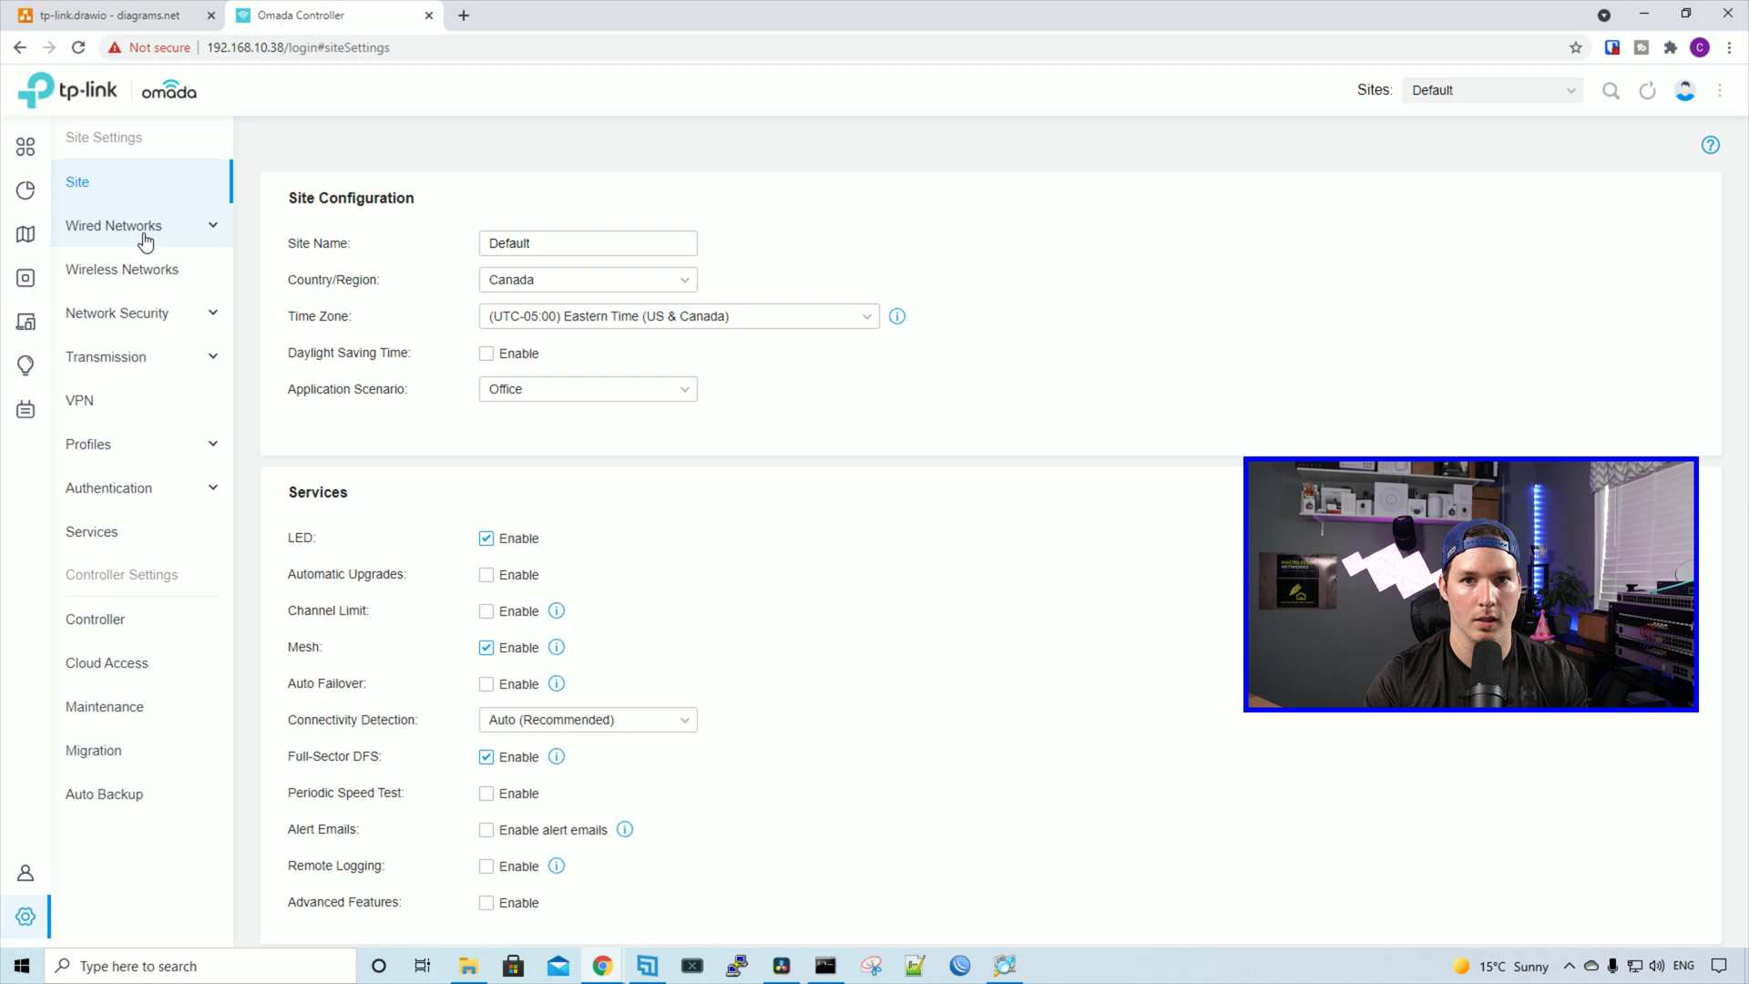
click(149, 239)
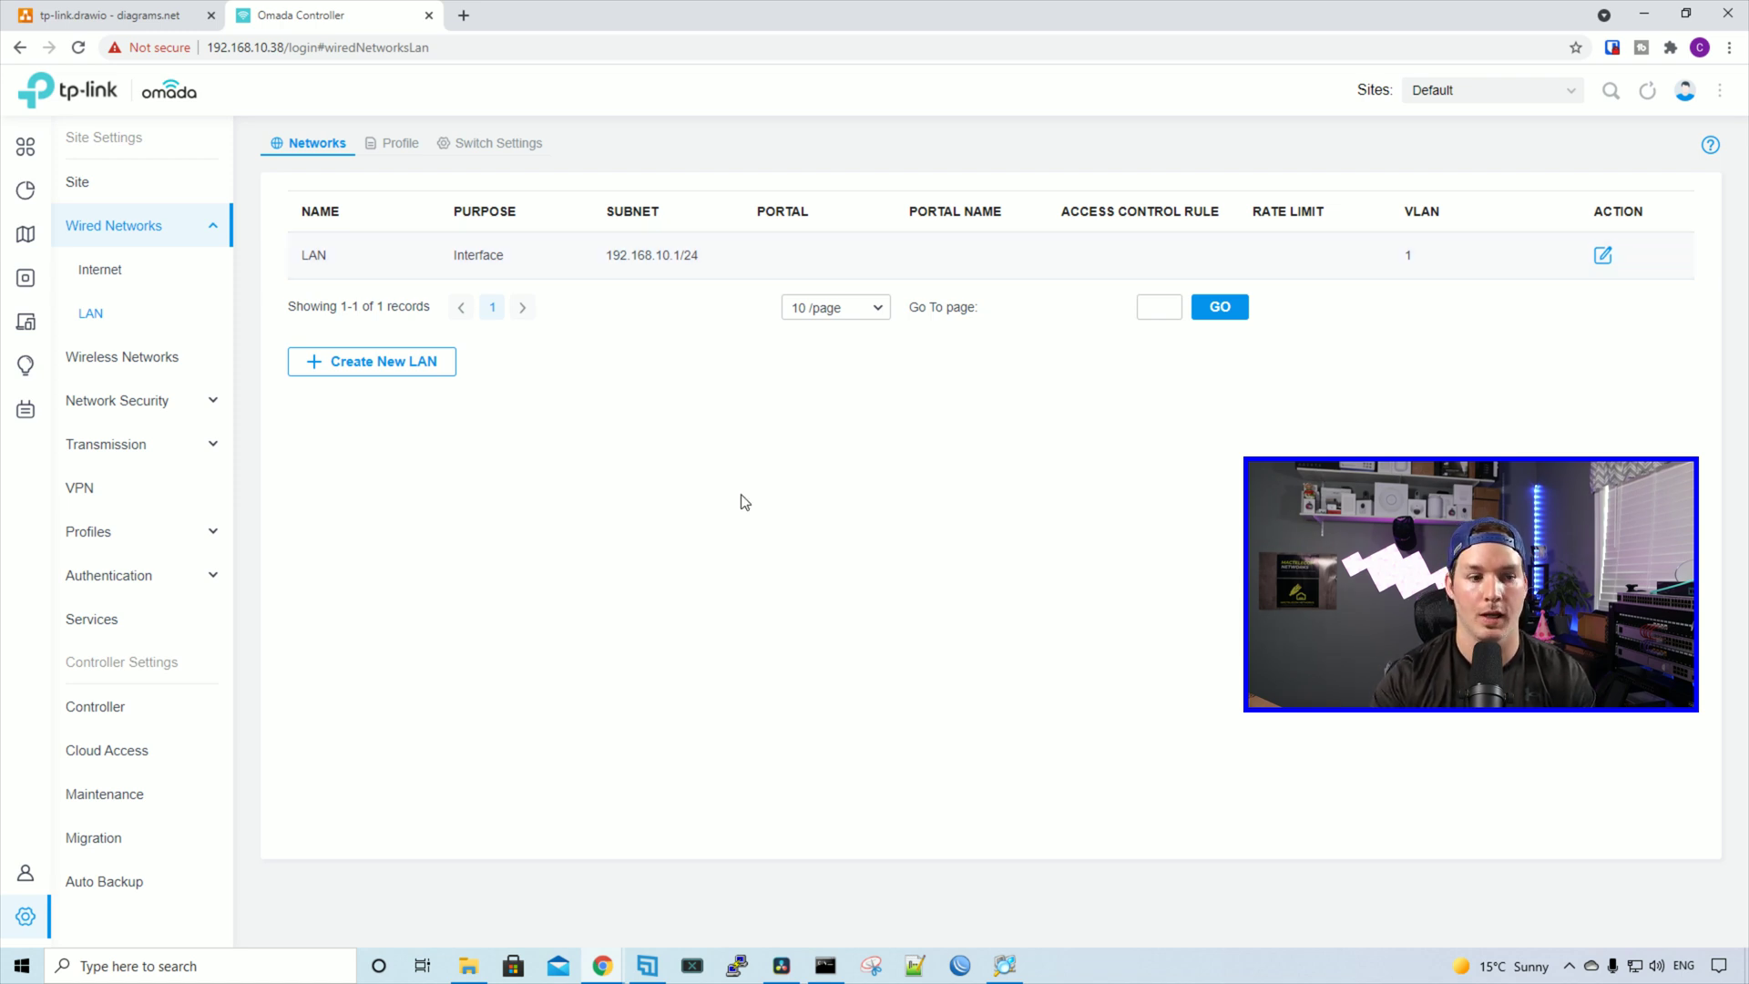
Start a new LAN named Staff and attach it to the LAN interface.
click(390, 367)
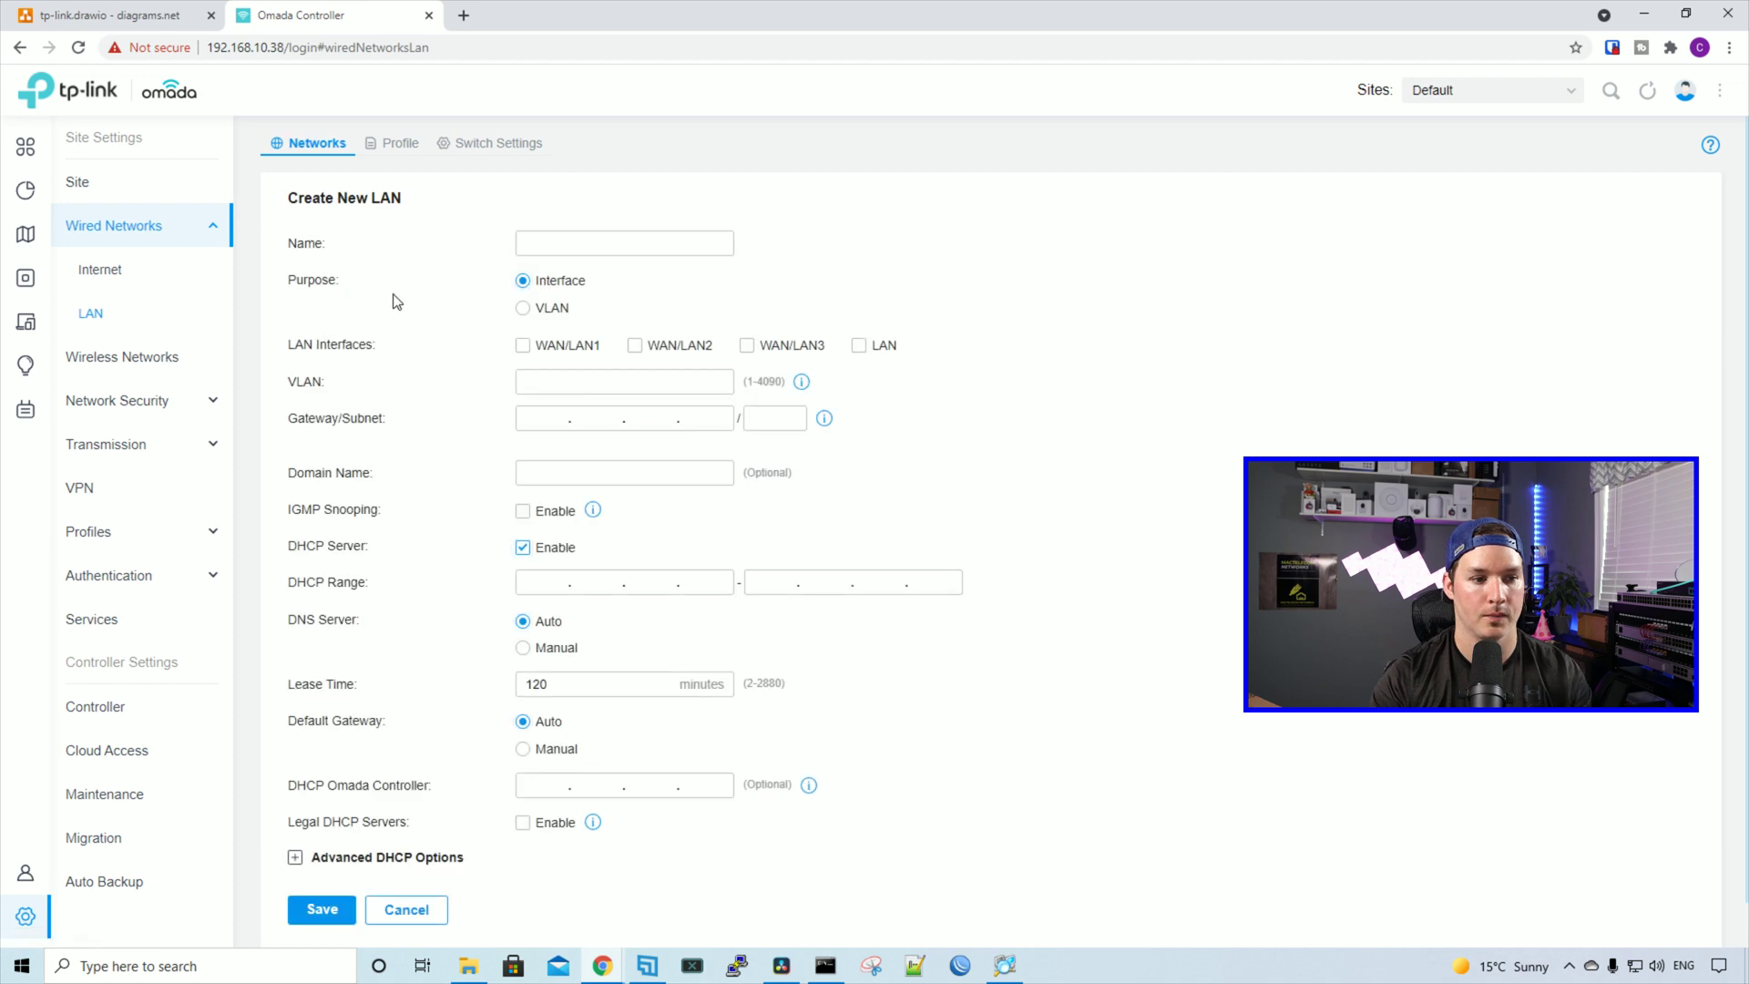
click(551, 243)
text(S)
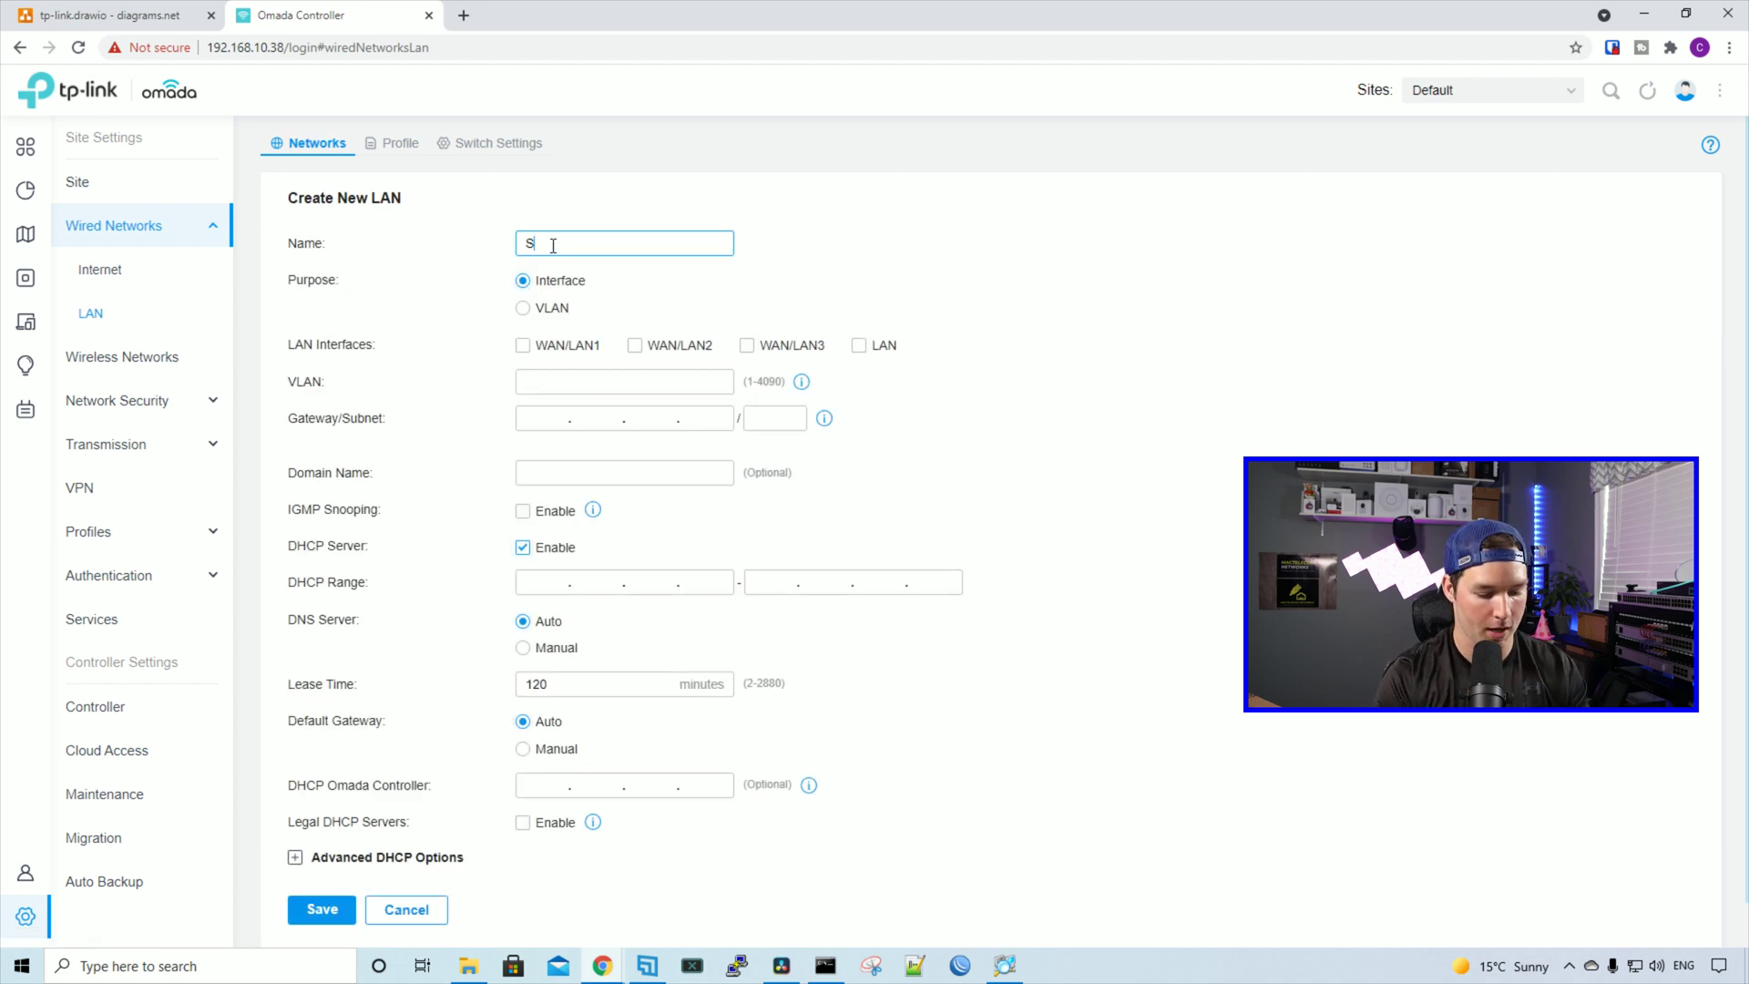
text(taff)
click(988, 275)
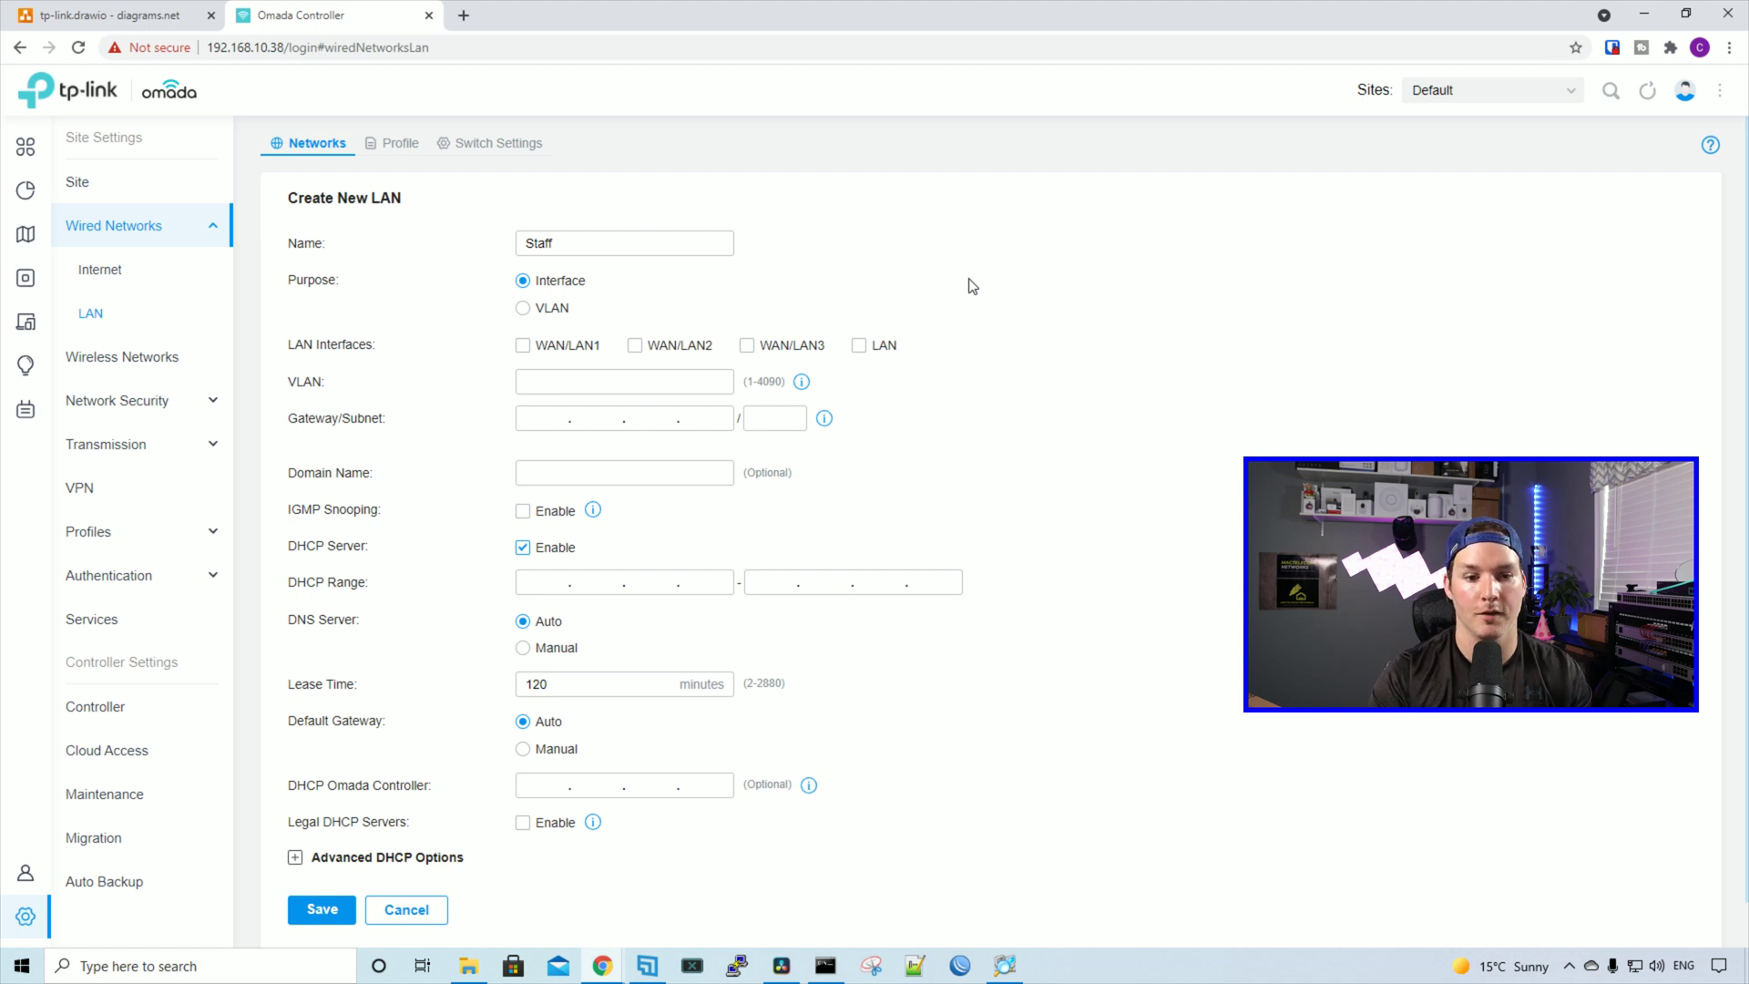
click(862, 350)
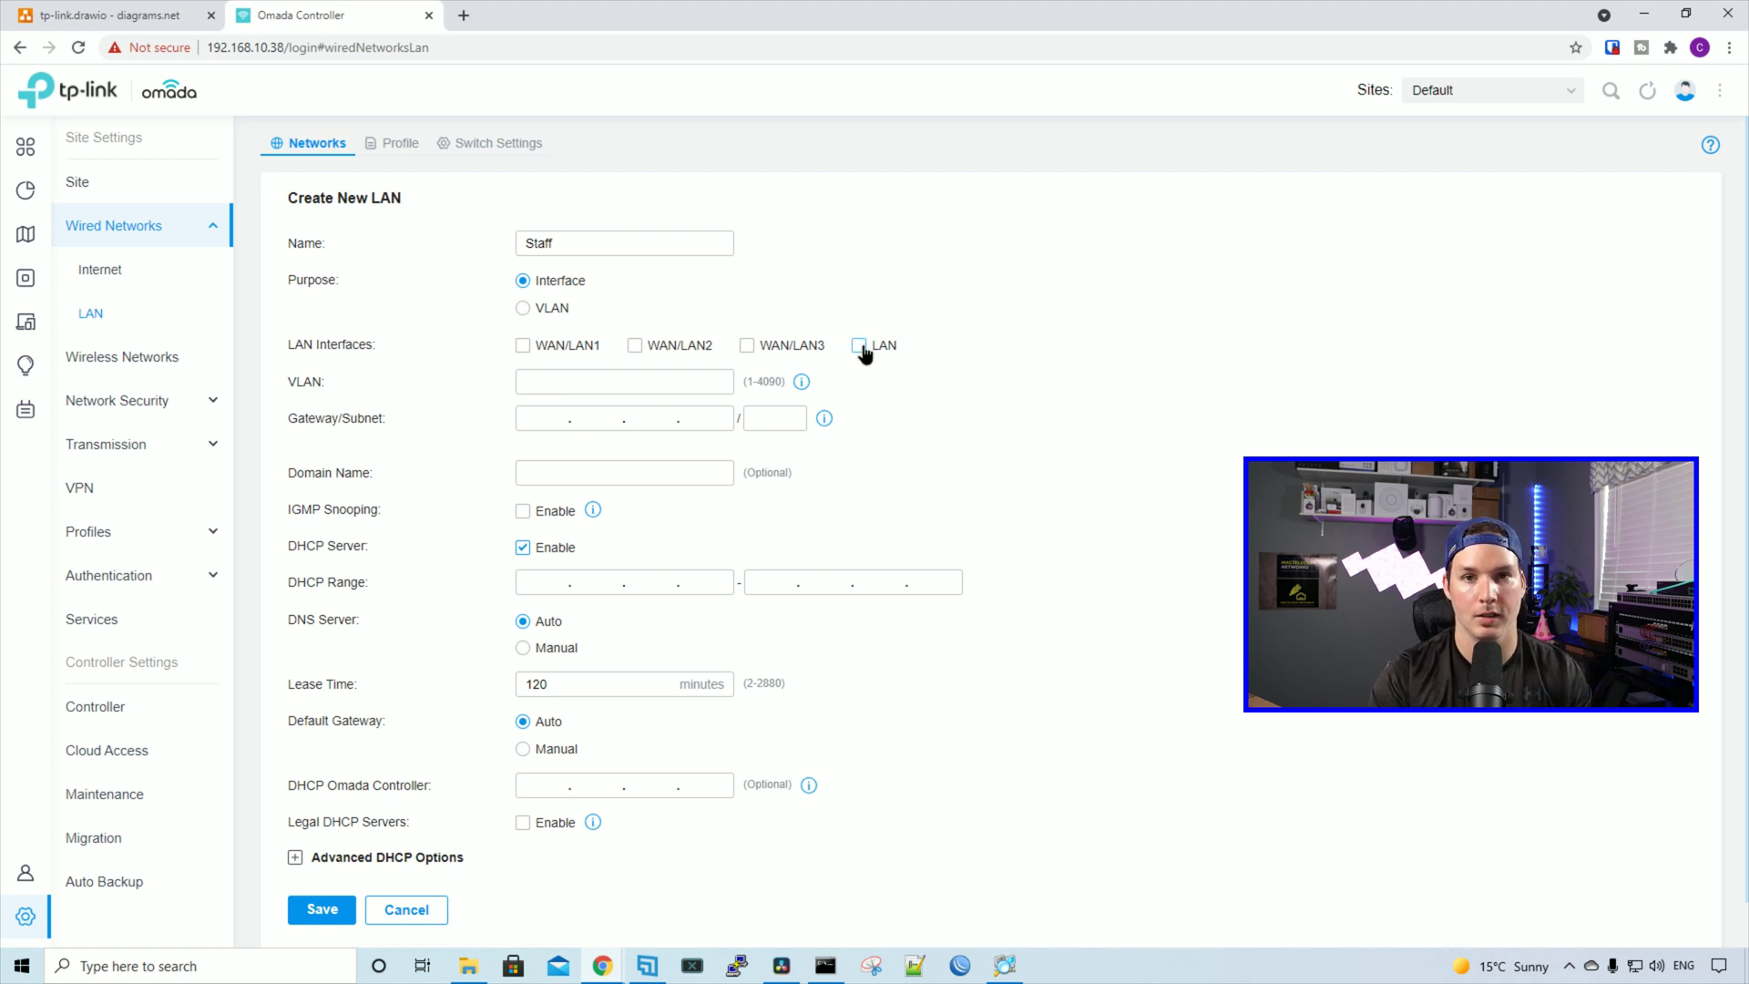
click(136, 13)
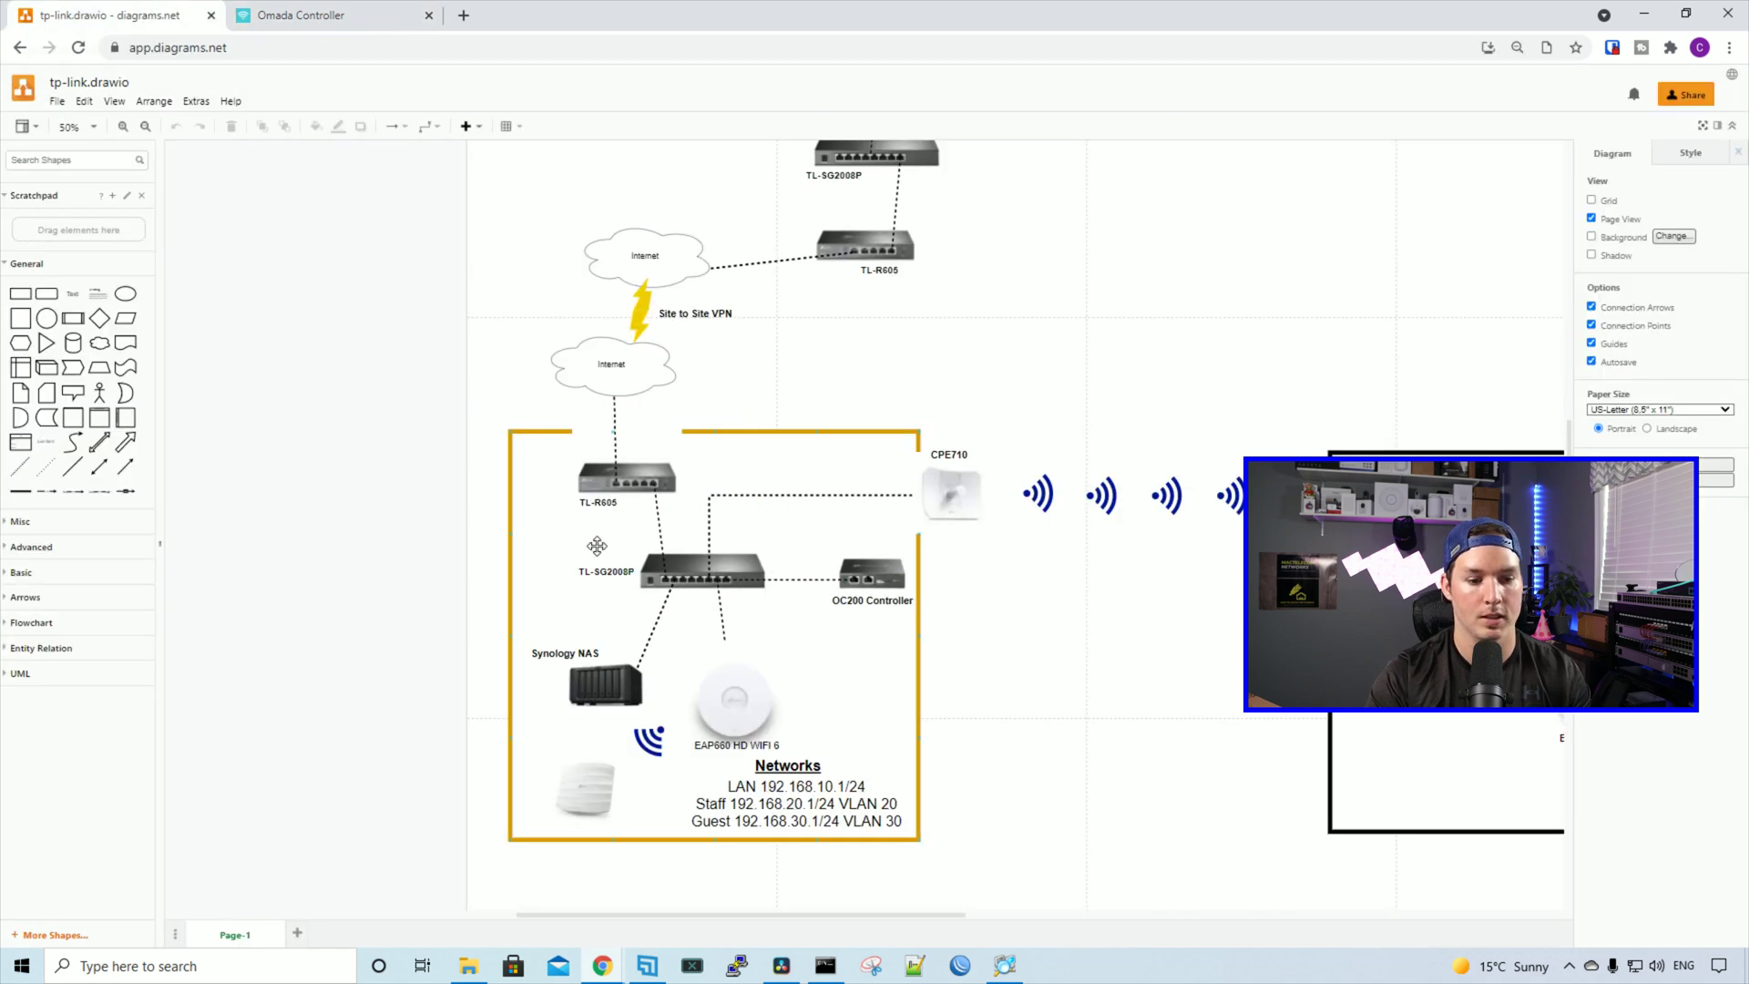
click(626, 492)
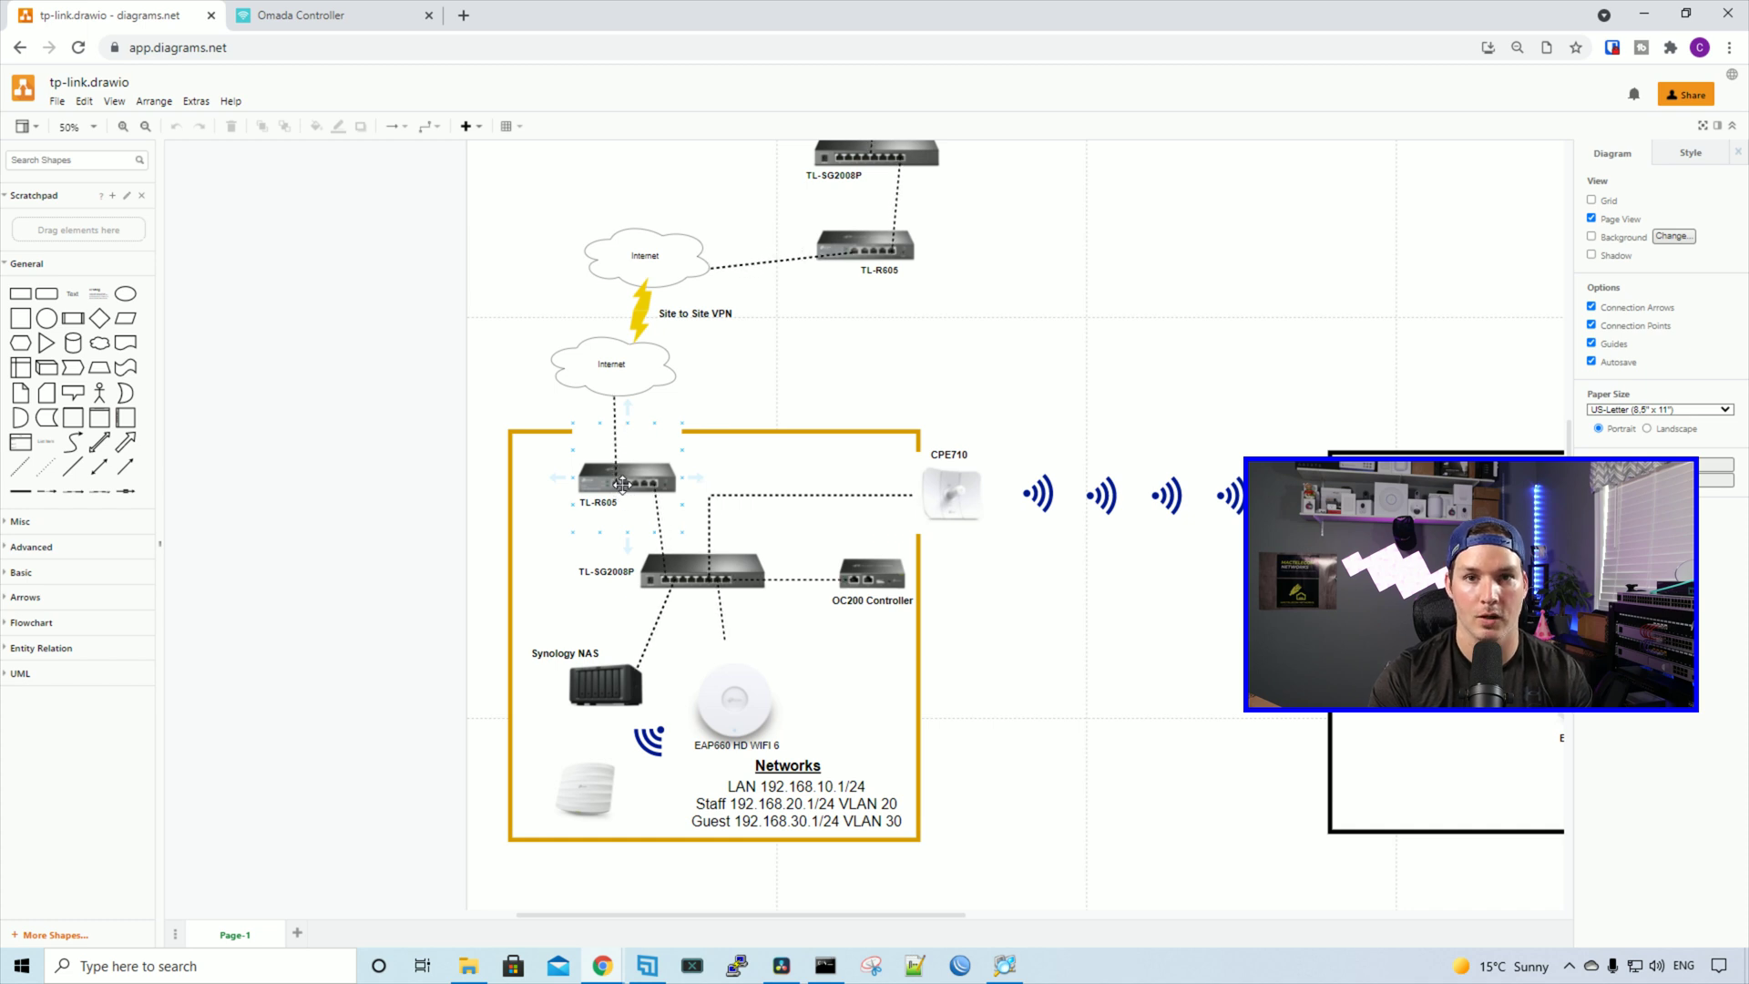
click(663, 531)
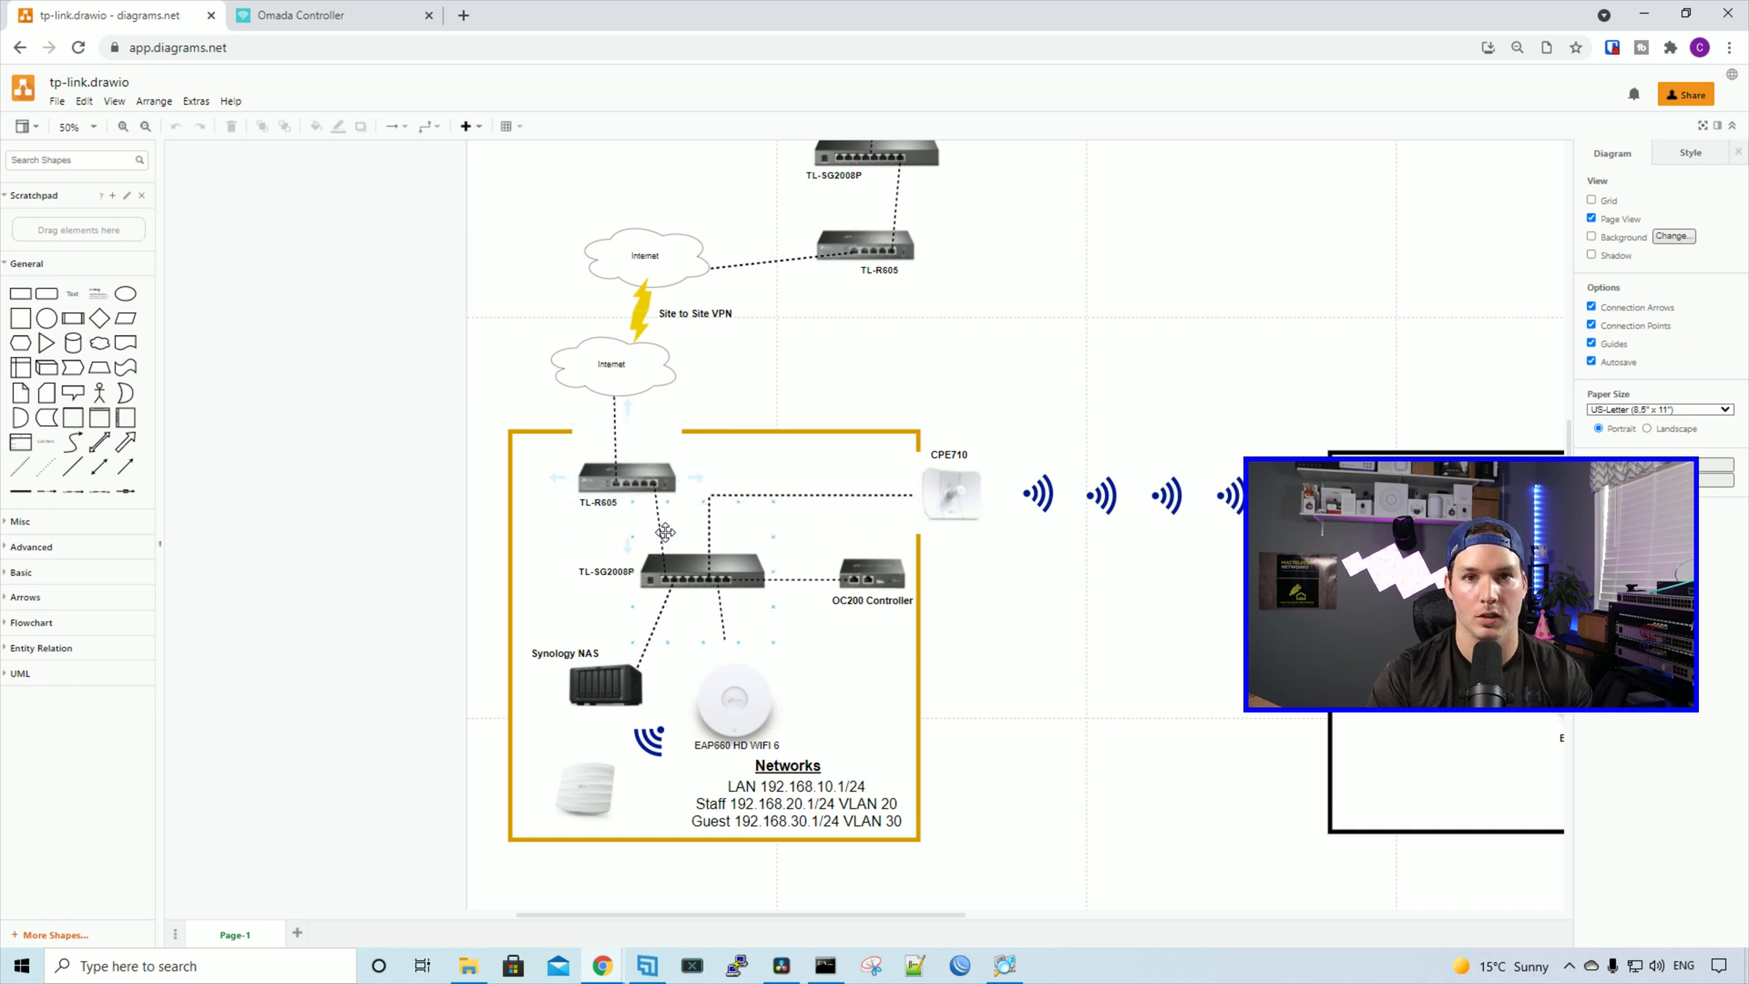
key(Escape)
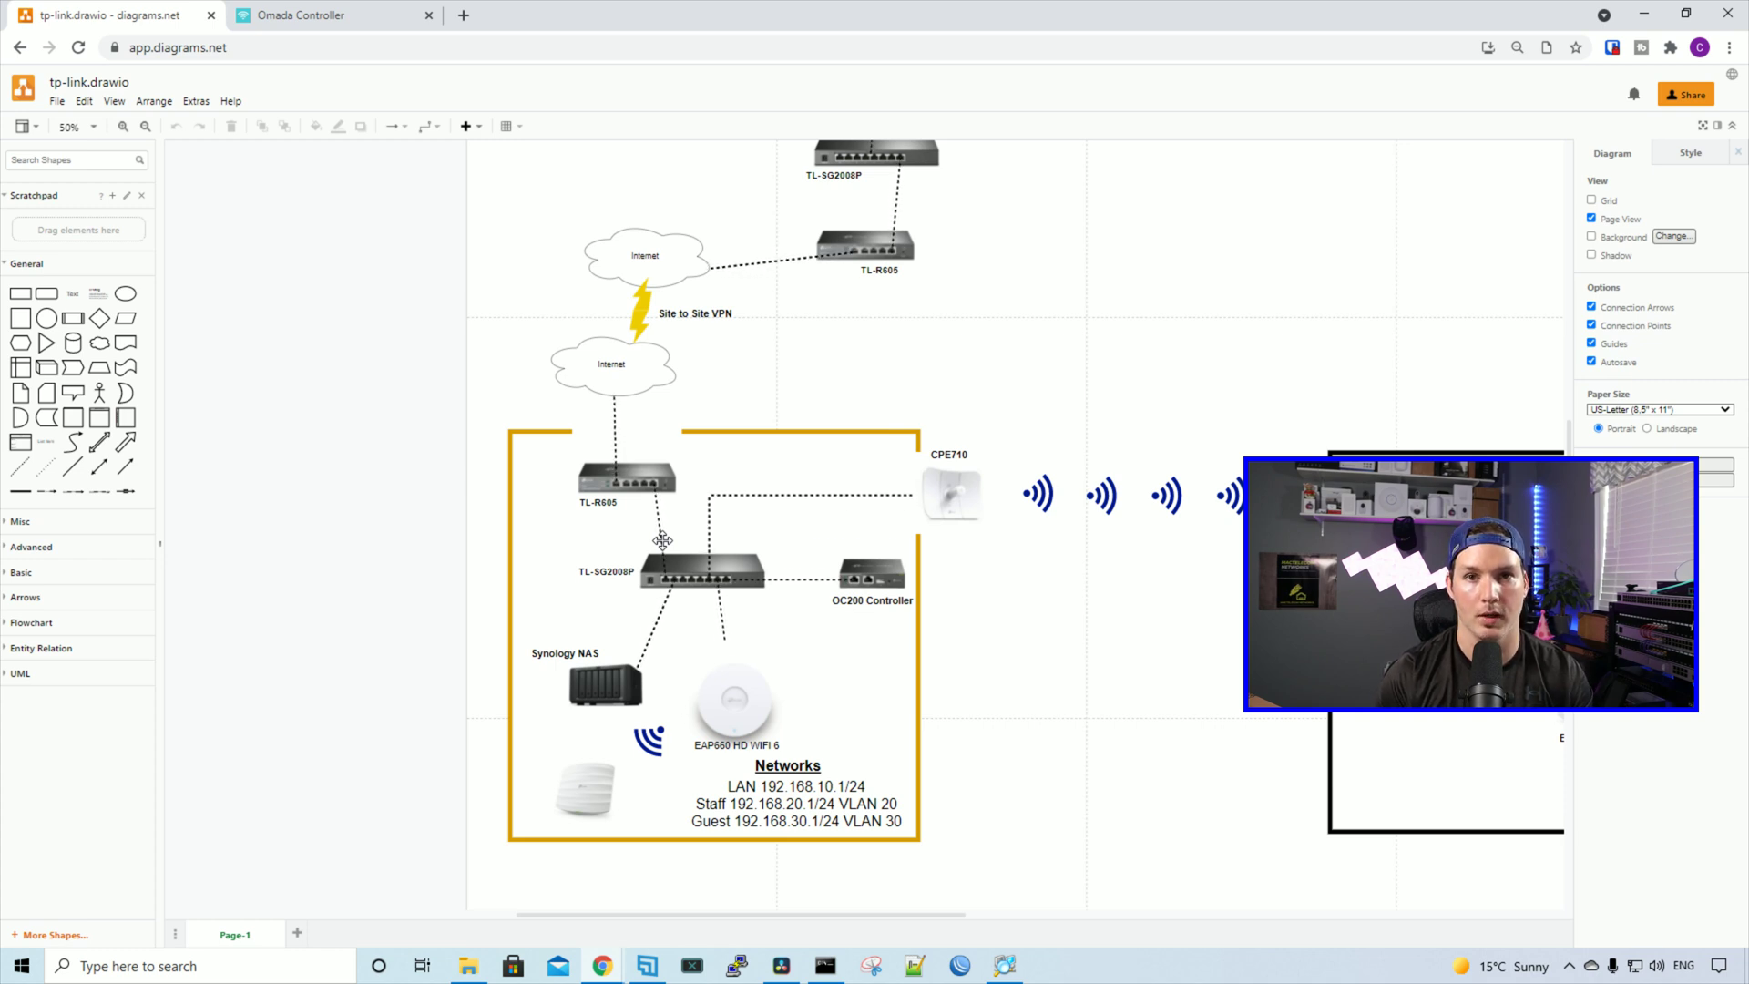
key(ctrl+Tab)
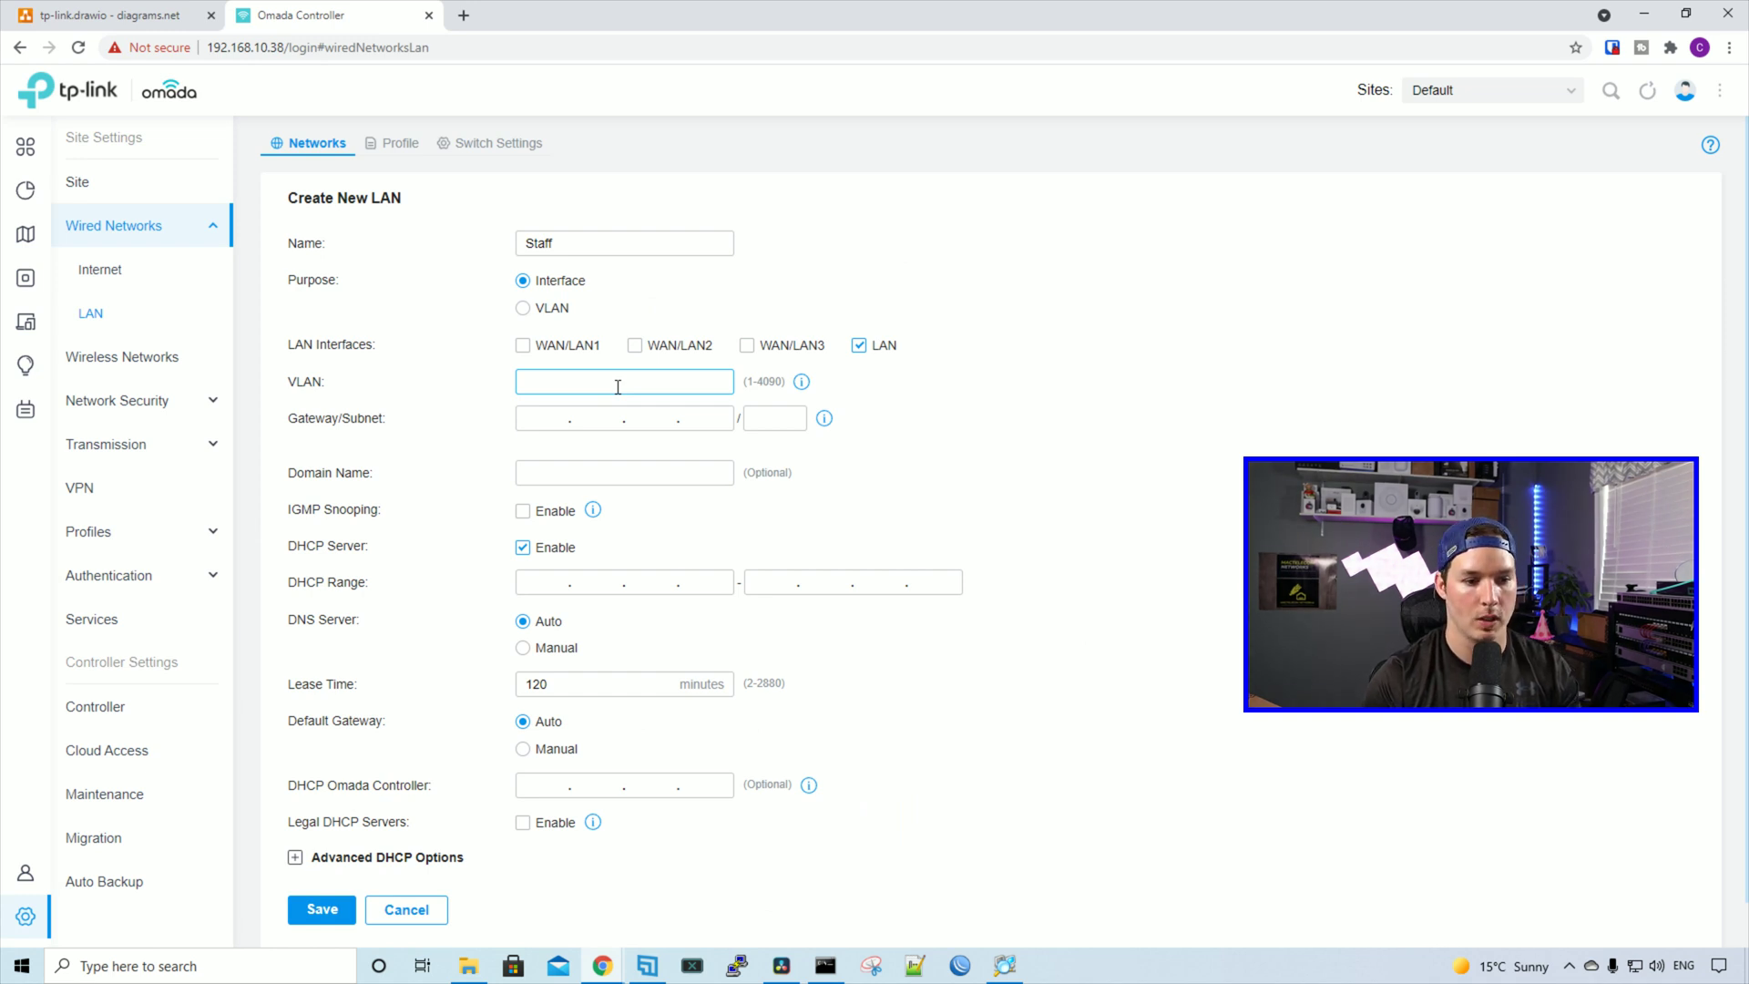
Give the Staff LAN VLAN 20 and gateway 192.168.20.1/24.
click(625, 386)
click(552, 412)
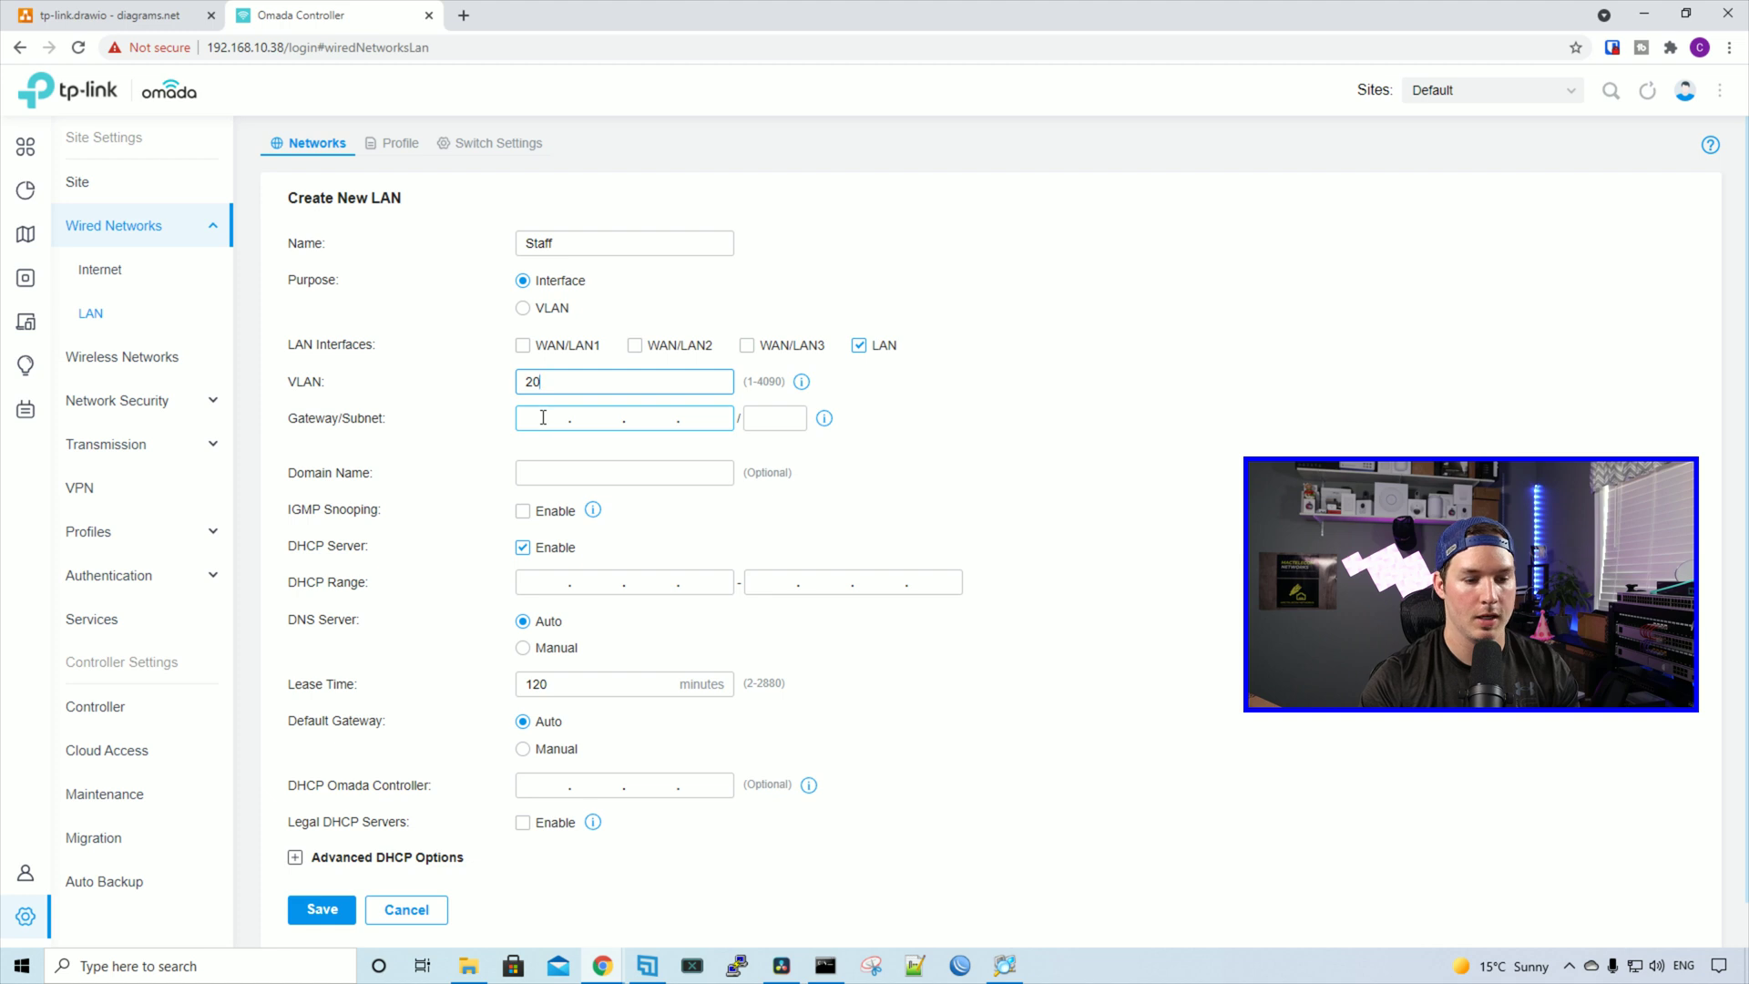
text(192.16)
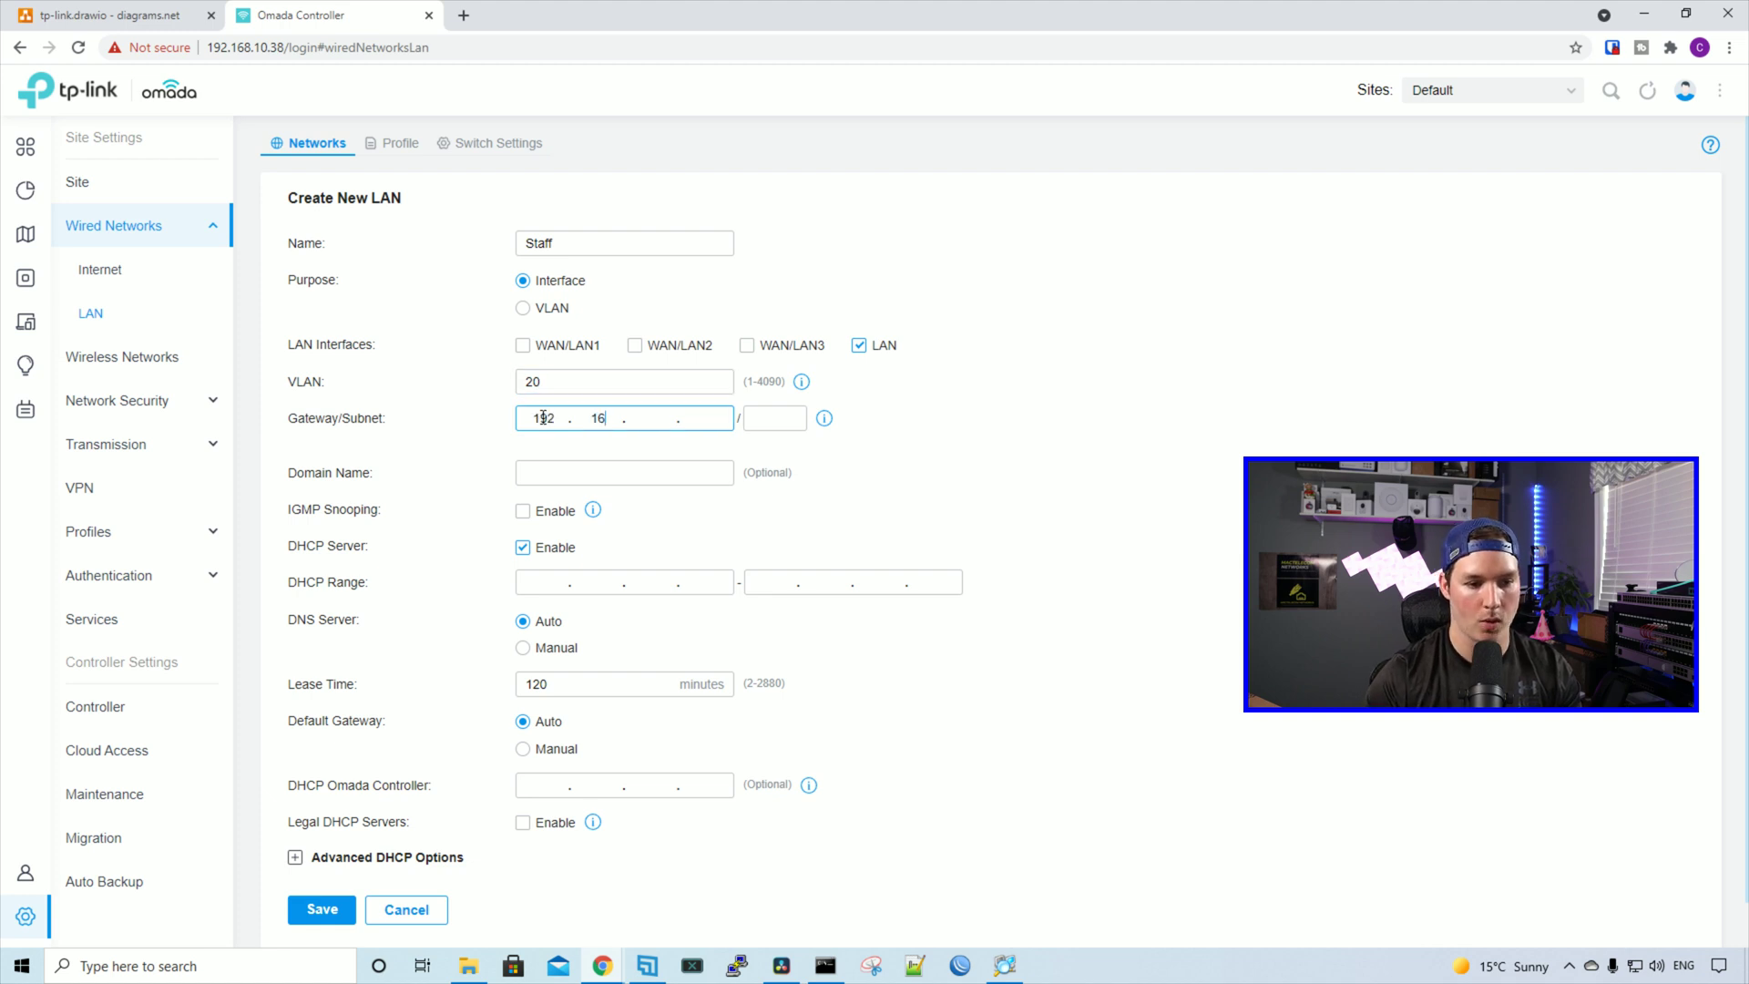
text(8)
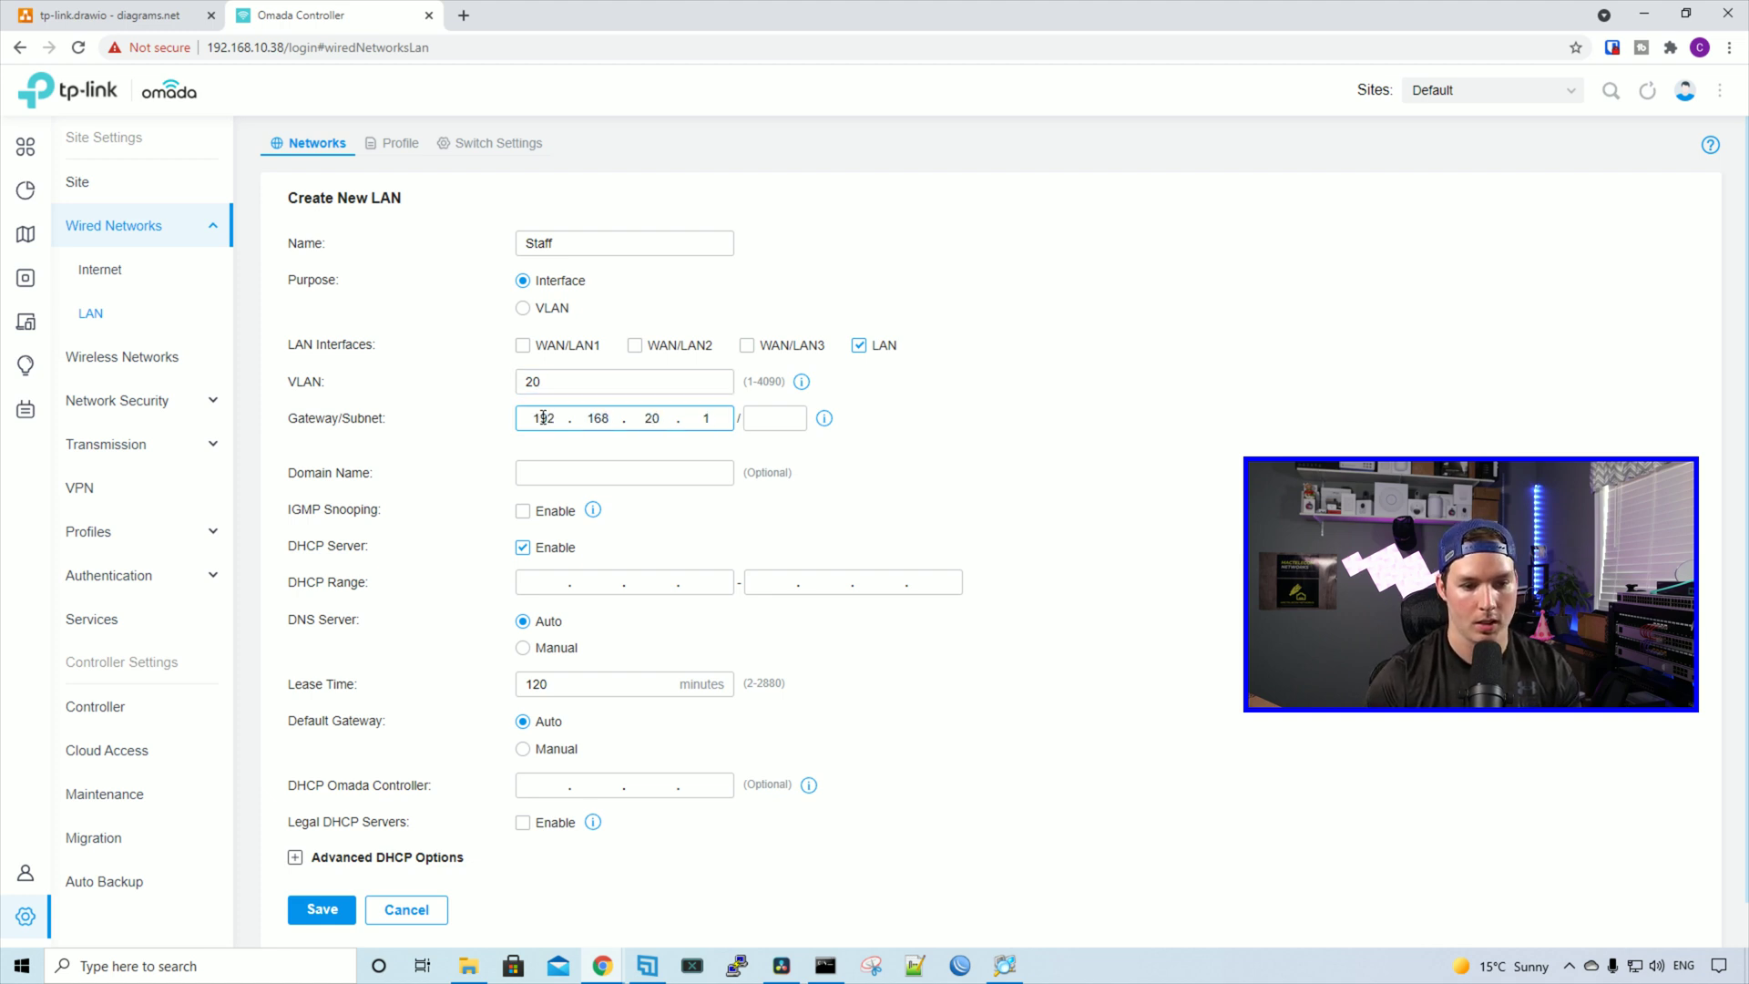
click(775, 420)
text(24)
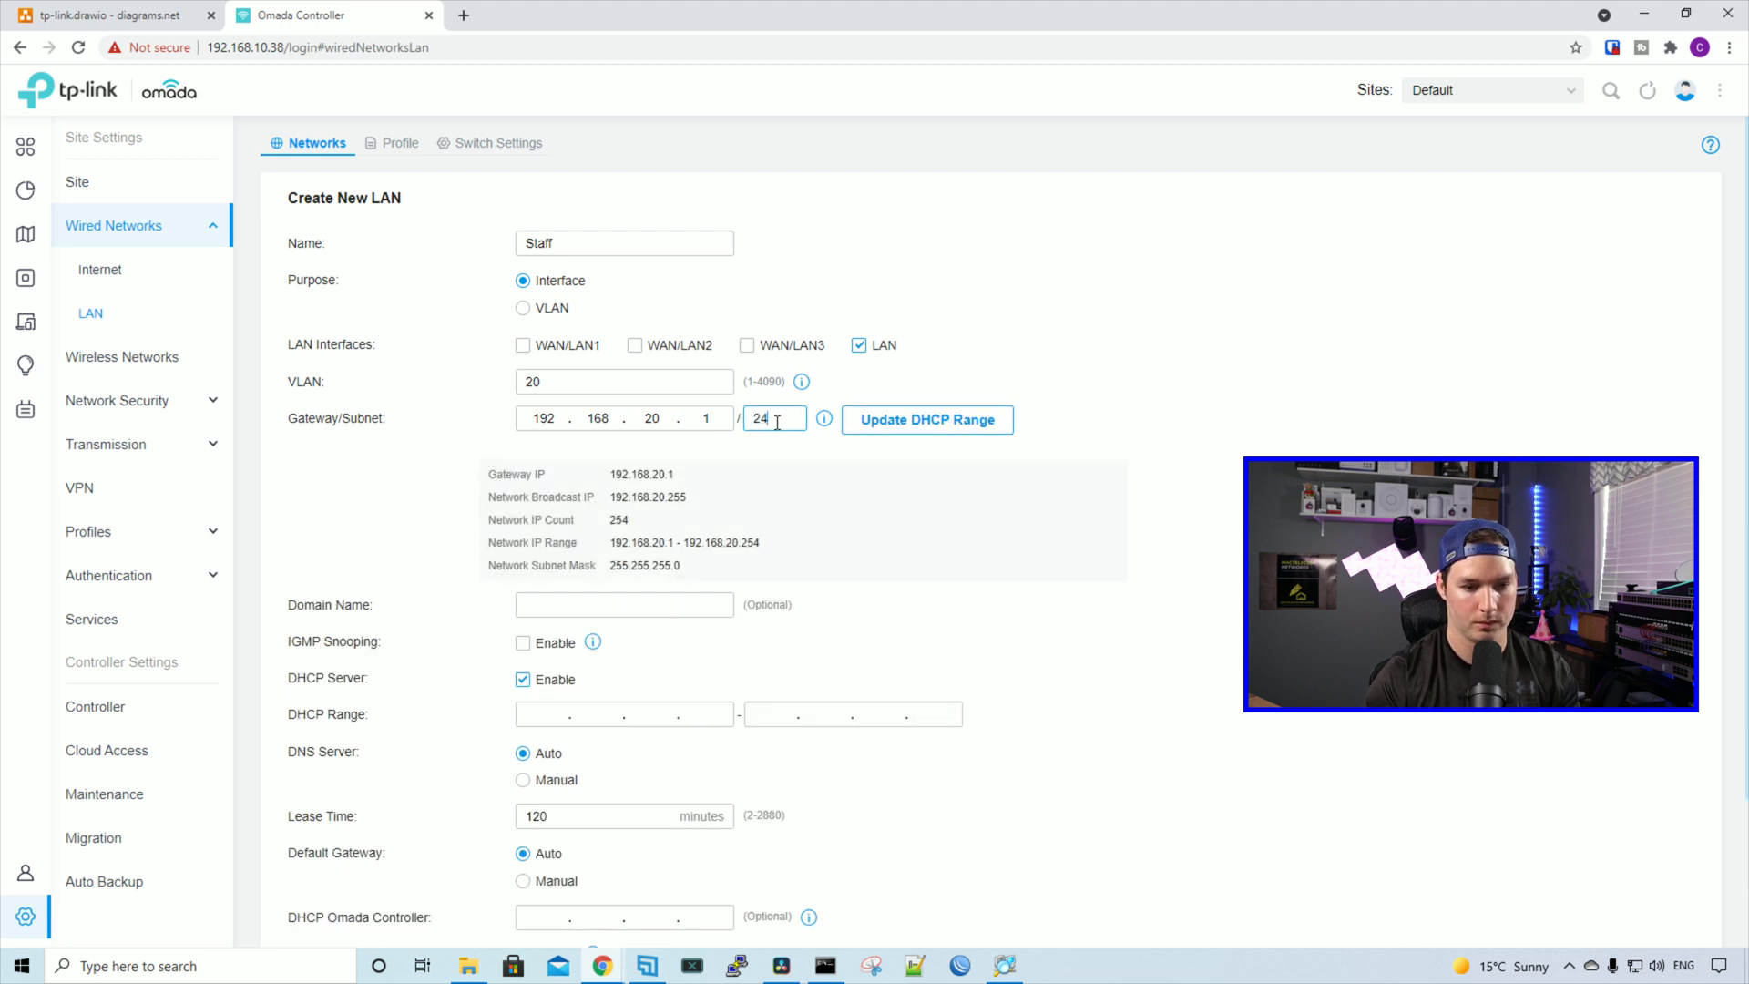
Fill the DHCP range, change its start to .10, and save the Staff LAN.
click(995, 439)
scroll(509, 531, down, 2)
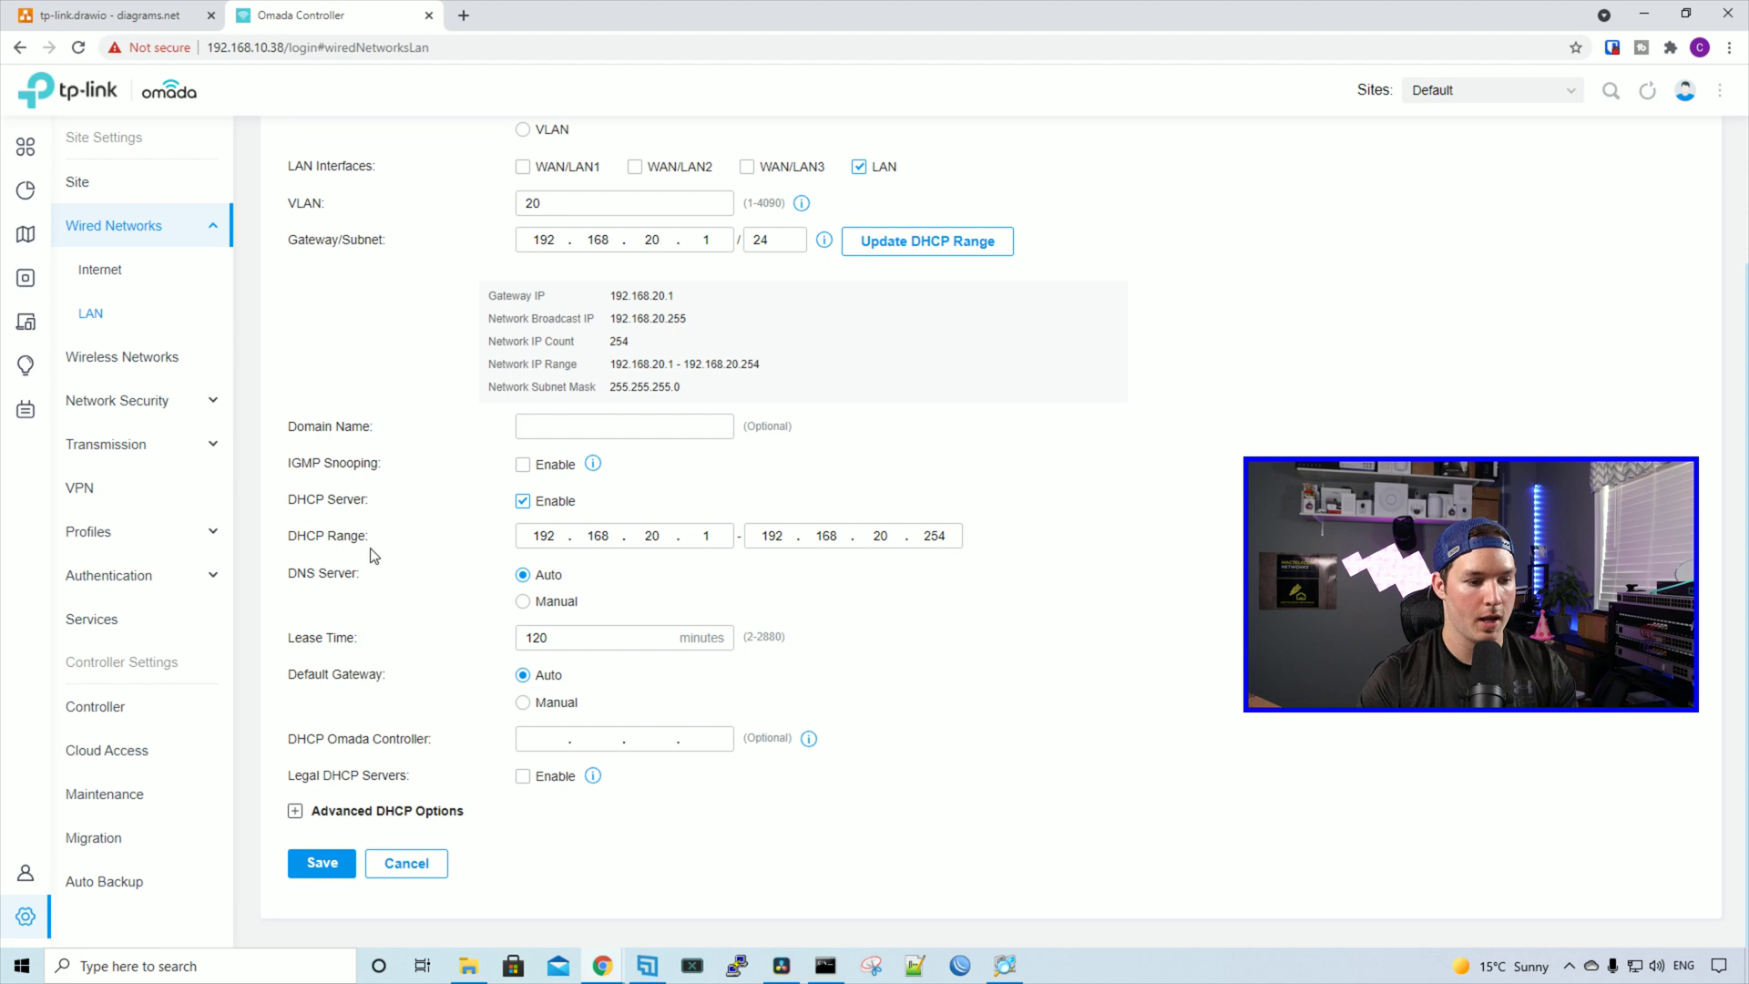
click(550, 533)
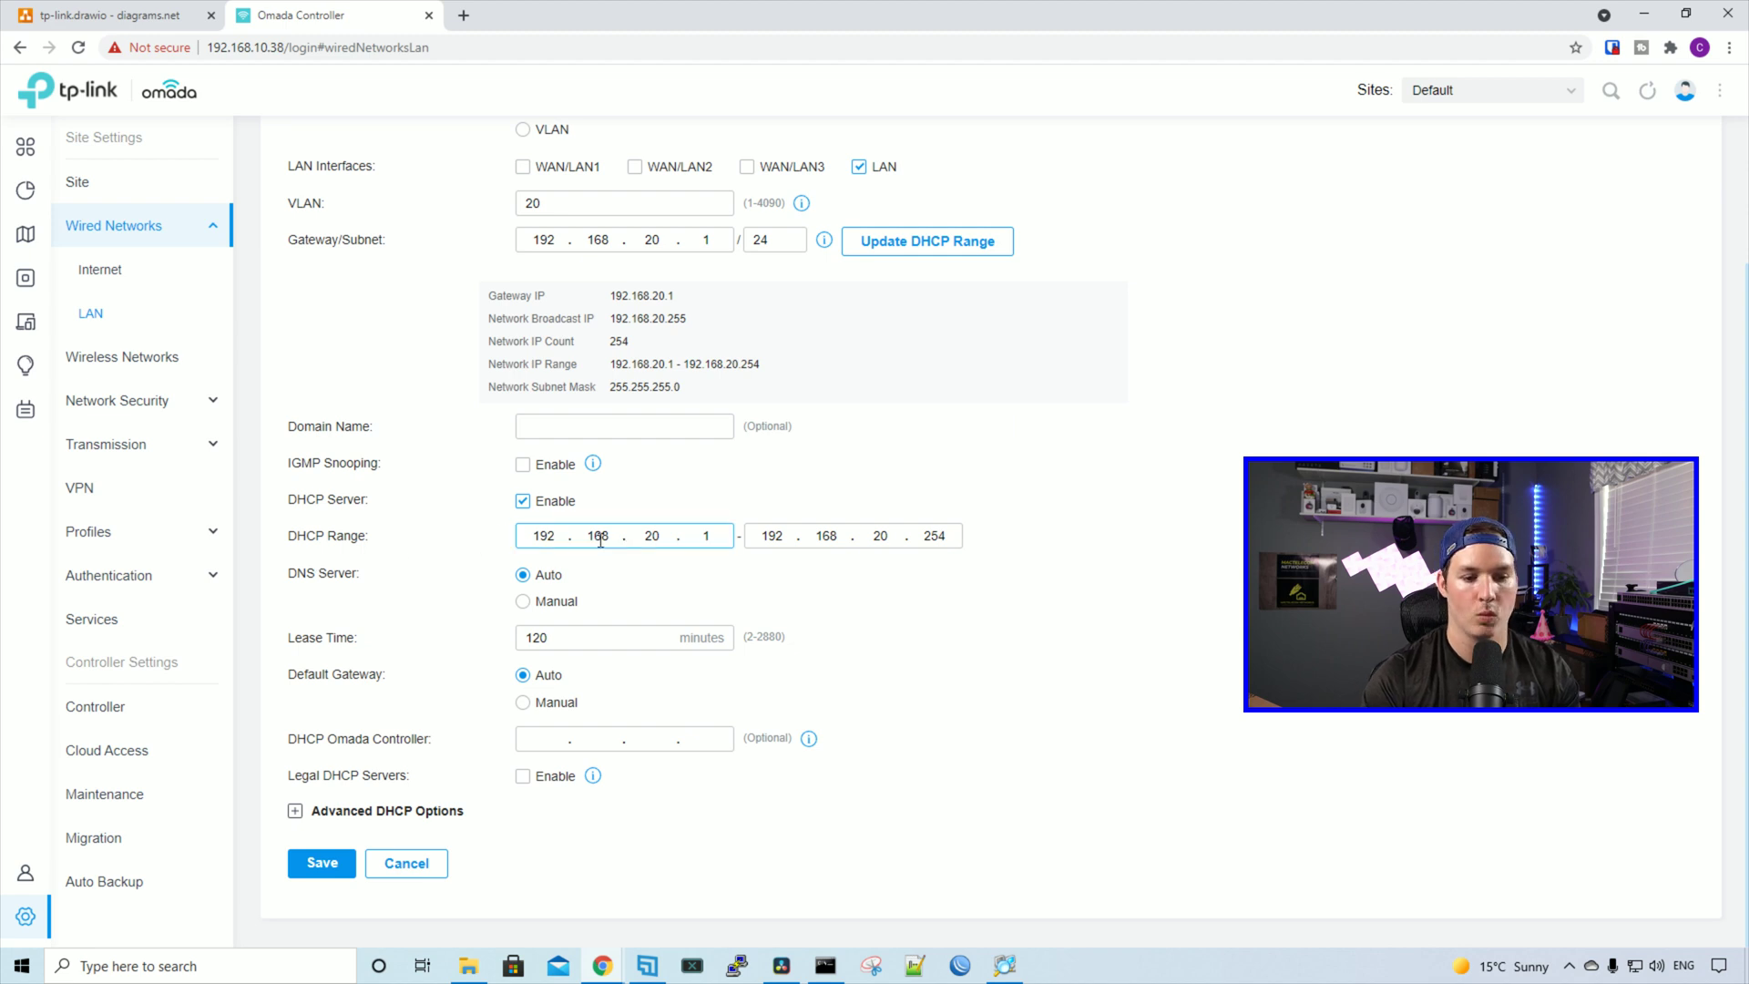
click(715, 541)
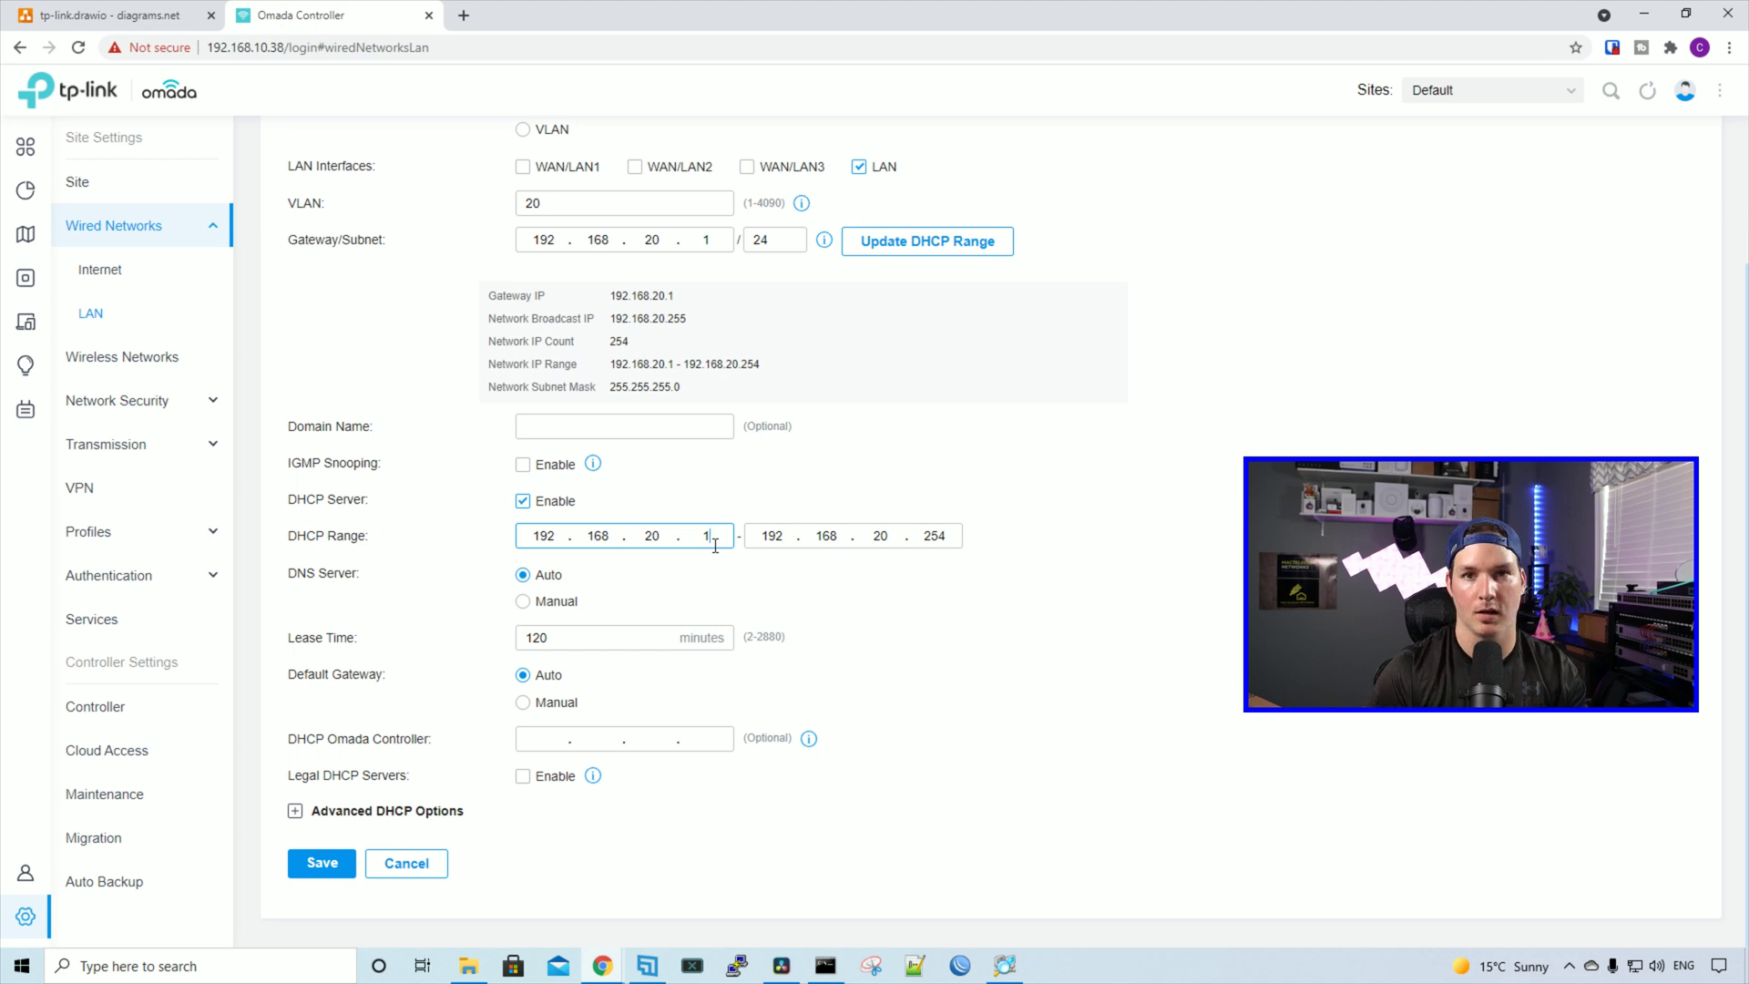
text(0)
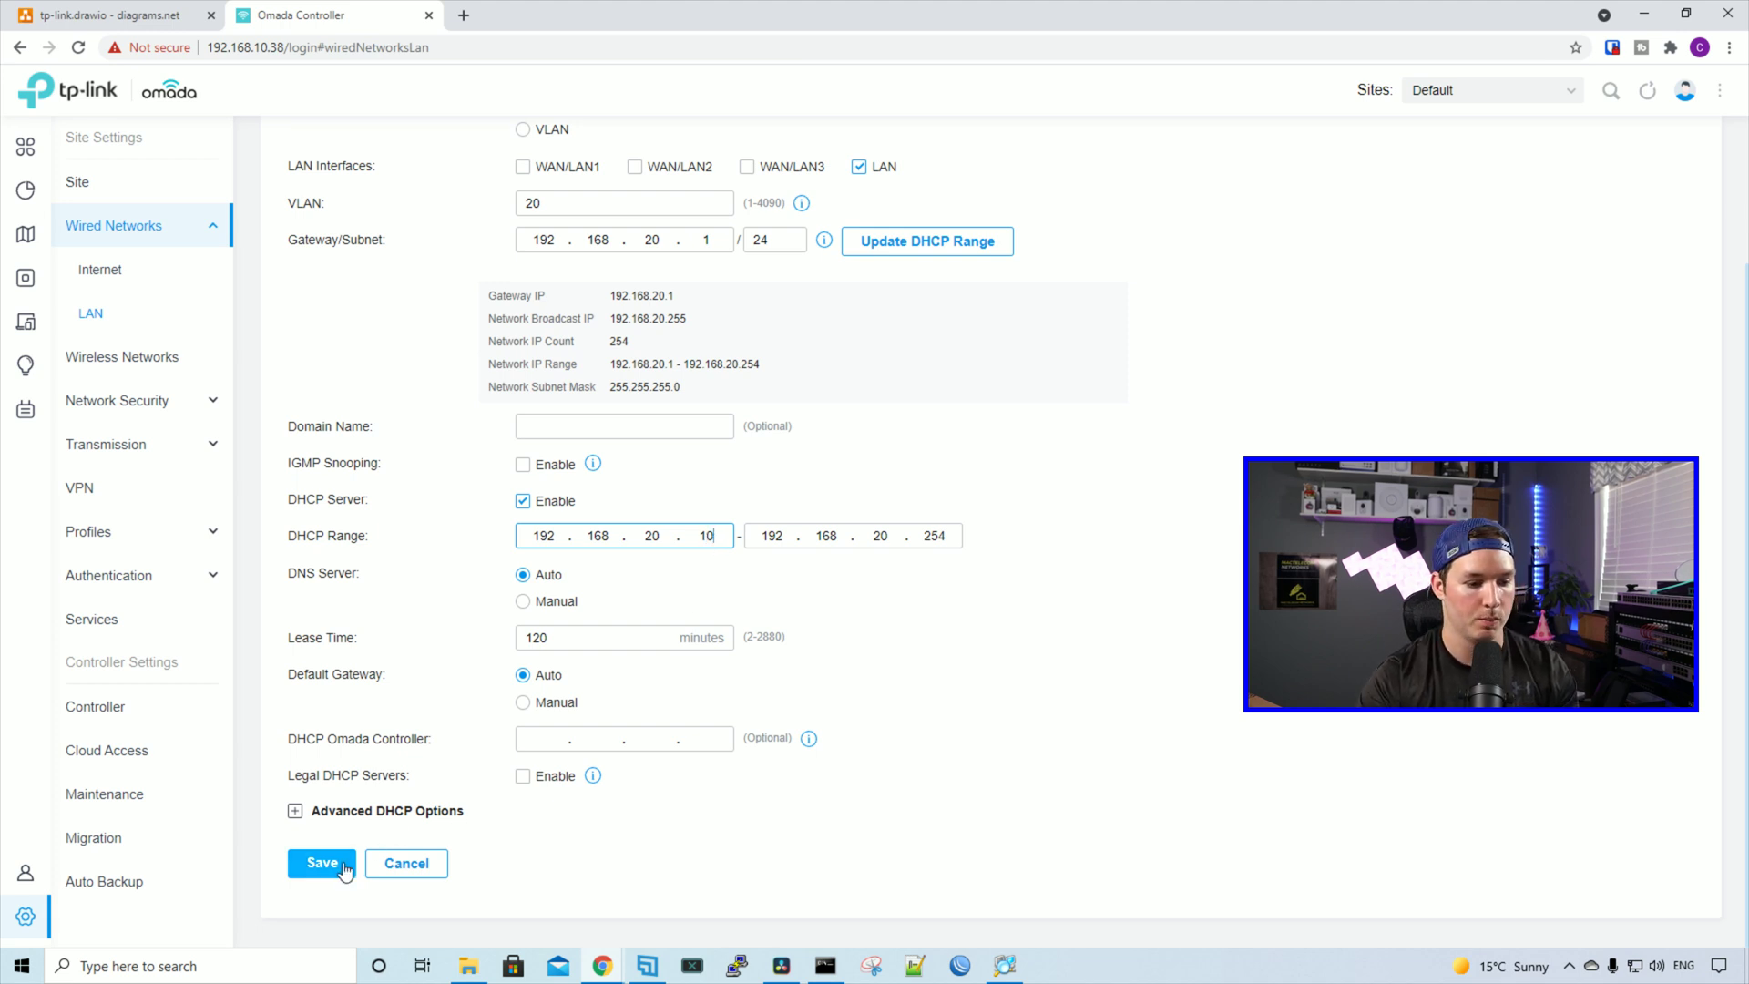
click(346, 870)
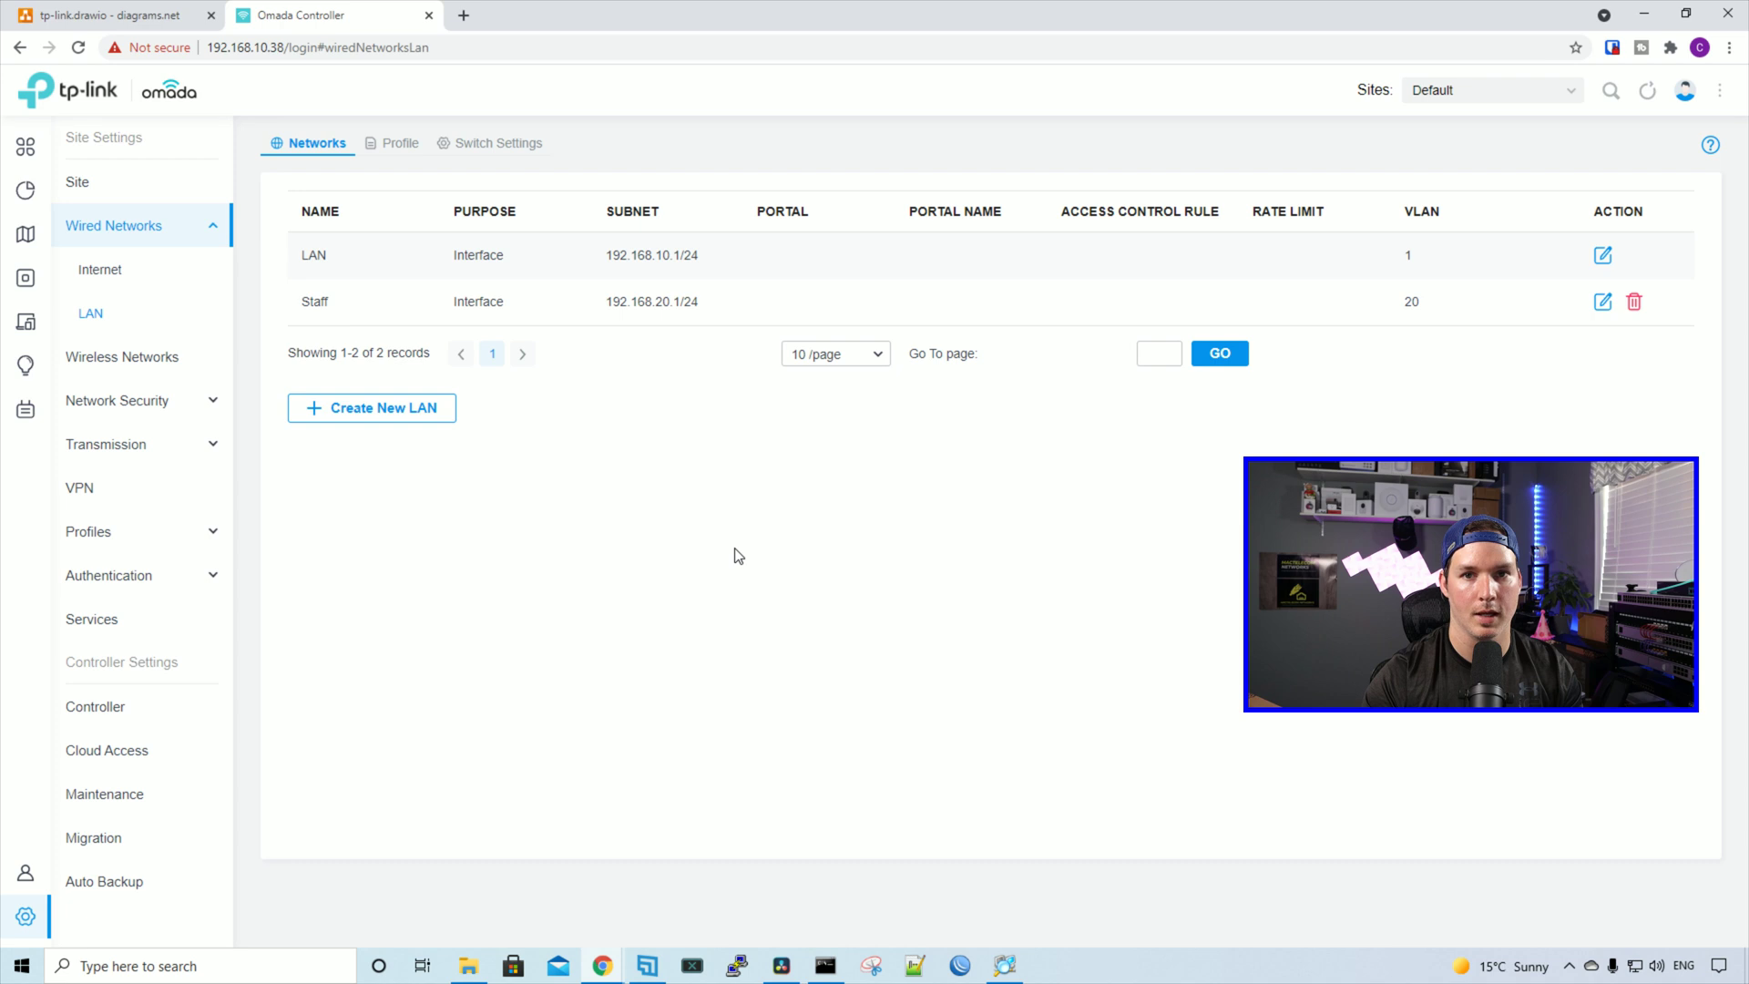
Create a Guest LAN on the LAN interface with VLAN 30 and gateway 192.168.30.1.
click(416, 412)
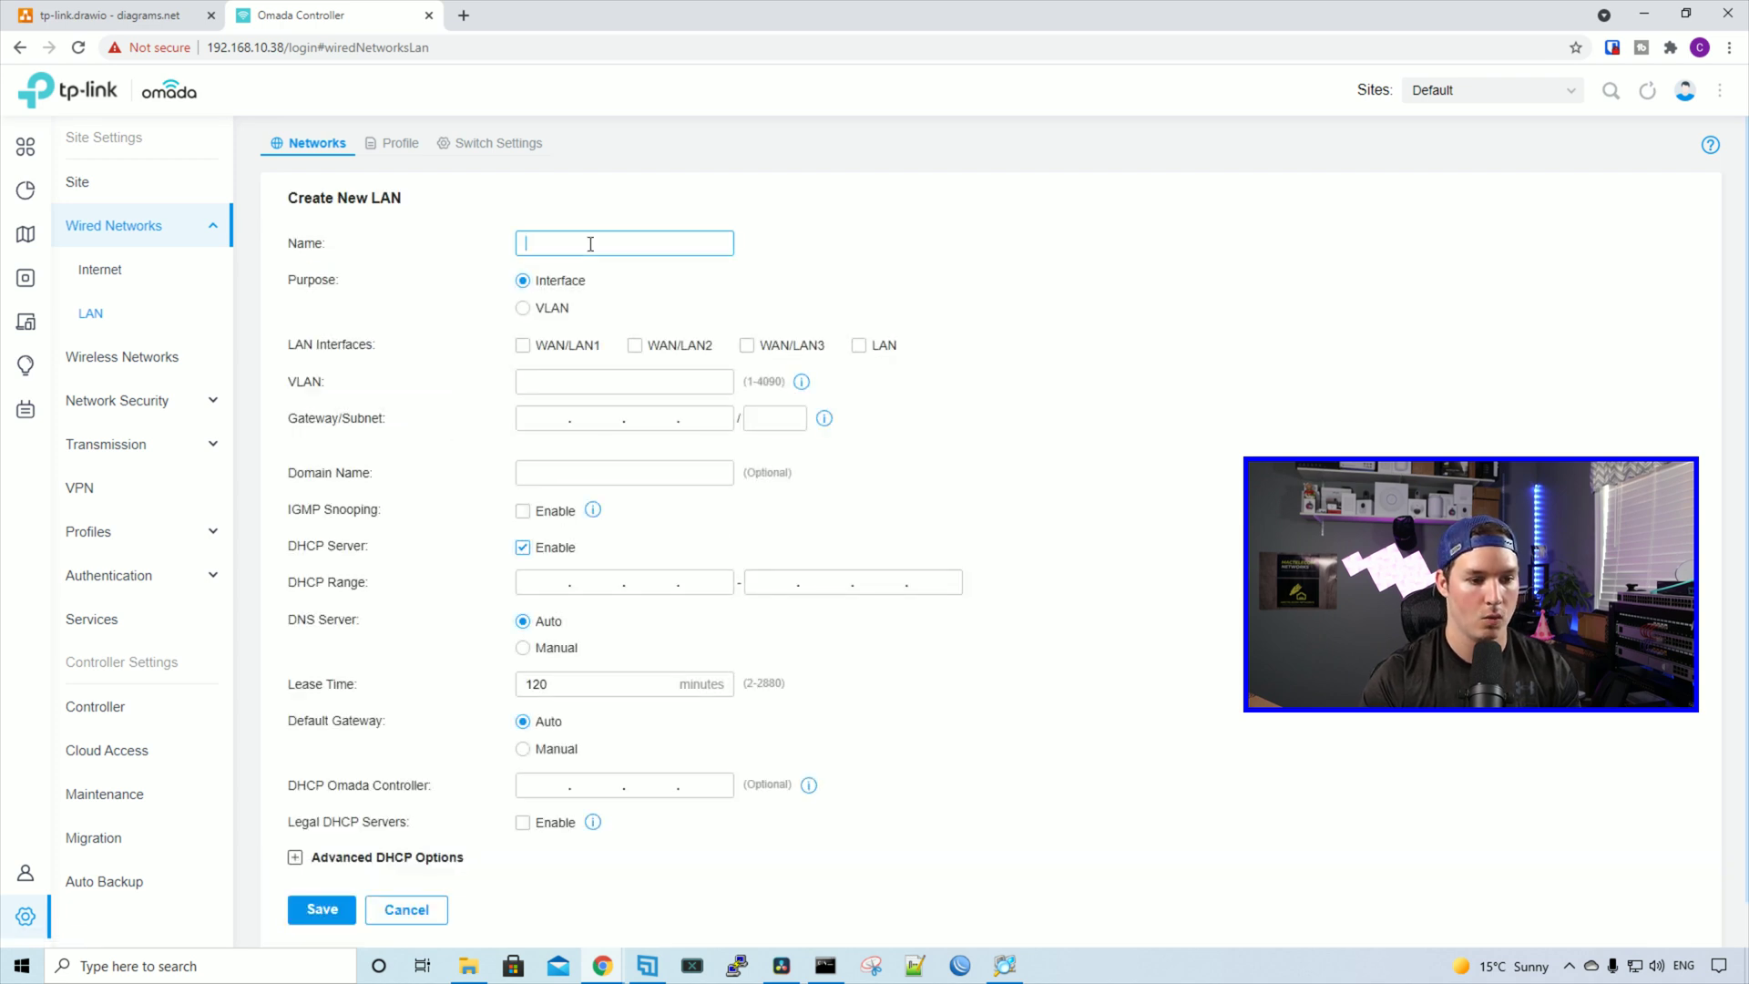
text(Guest)
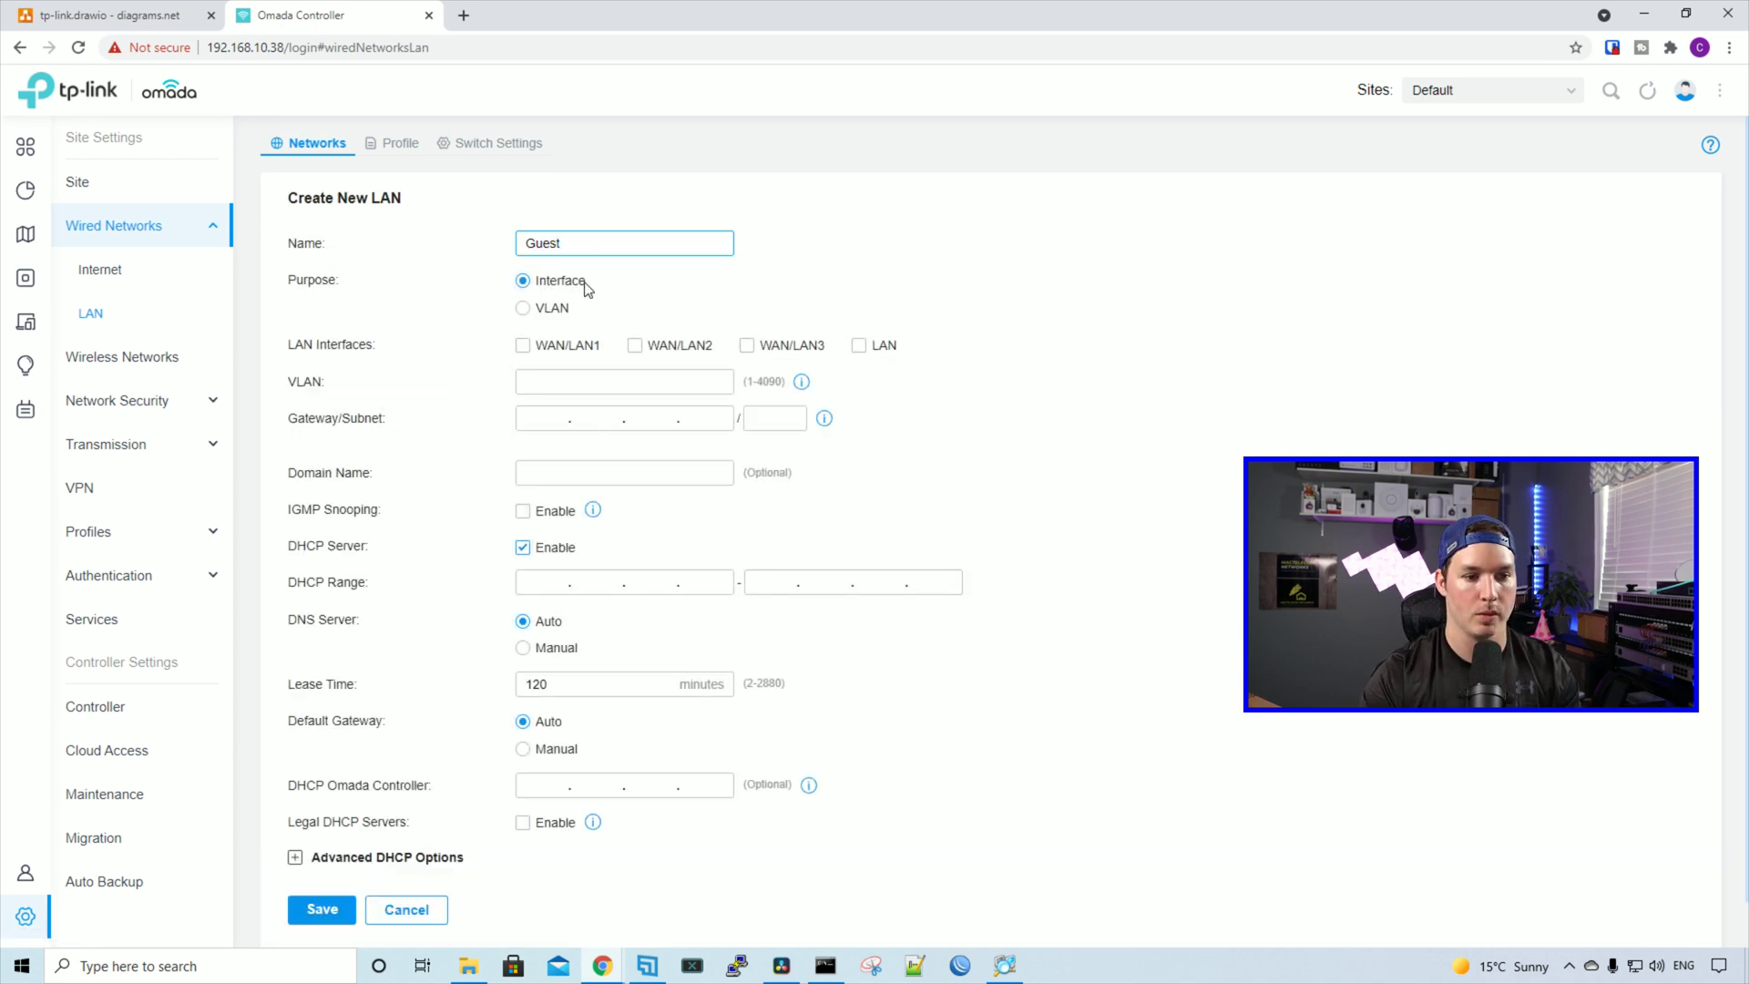
click(859, 346)
click(563, 391)
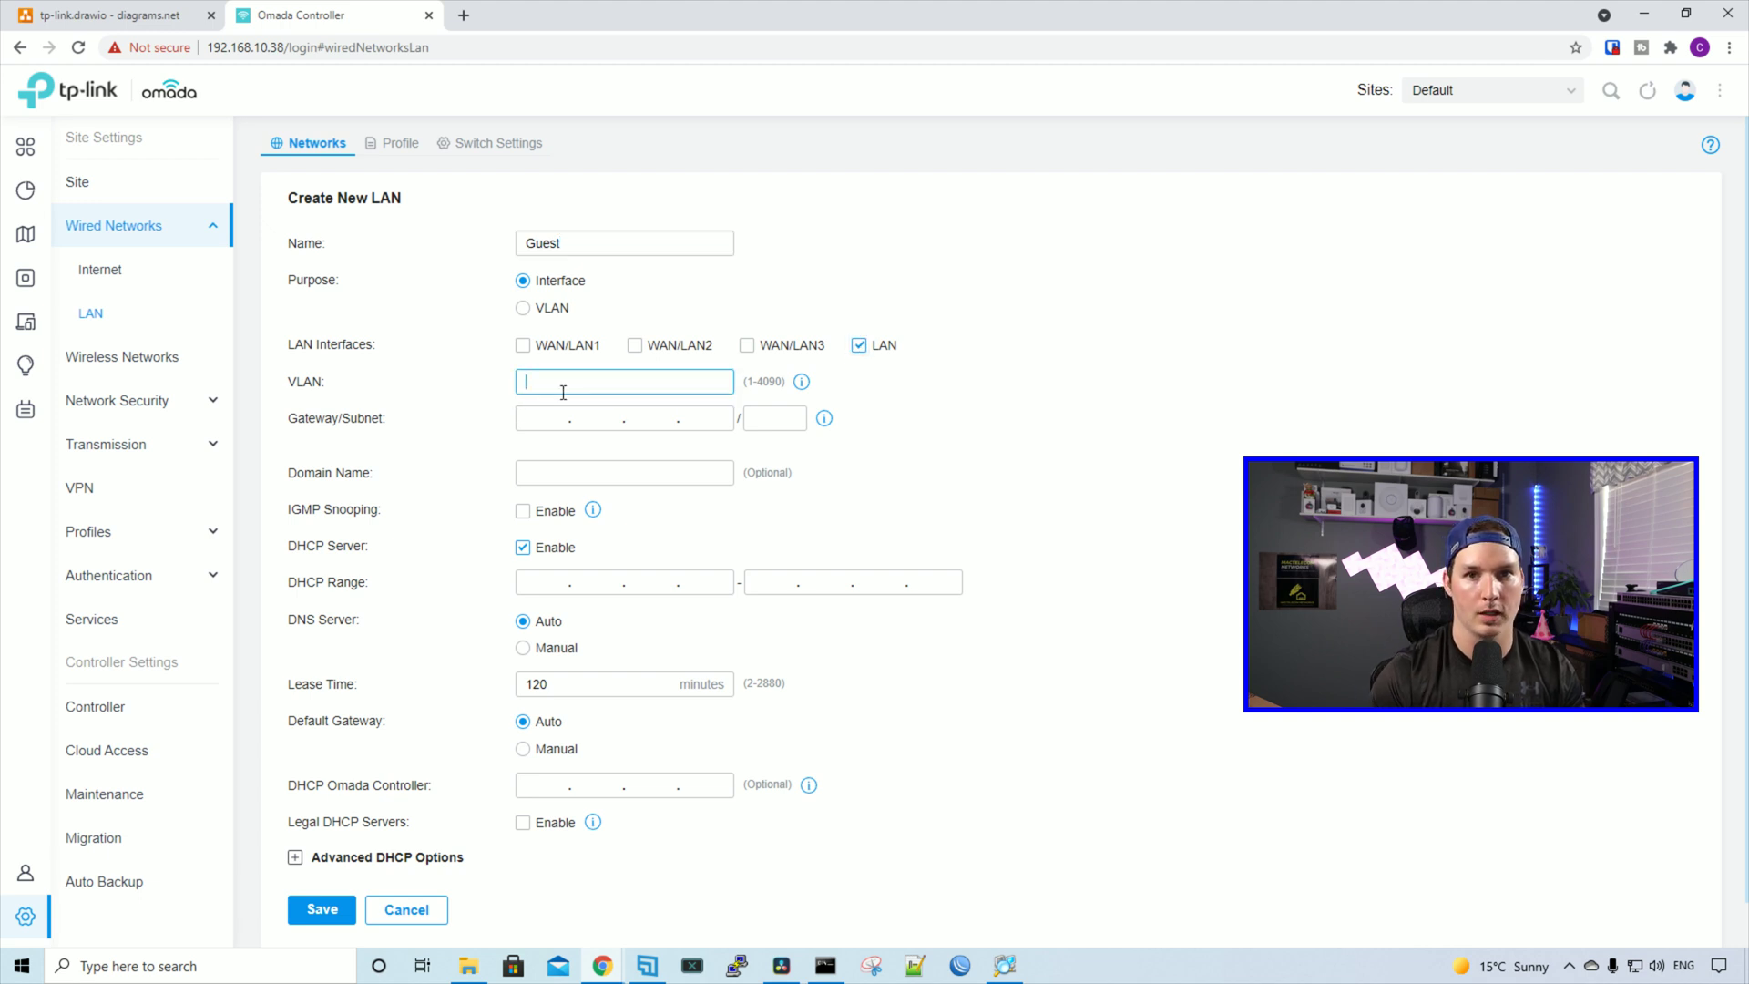
click(560, 419)
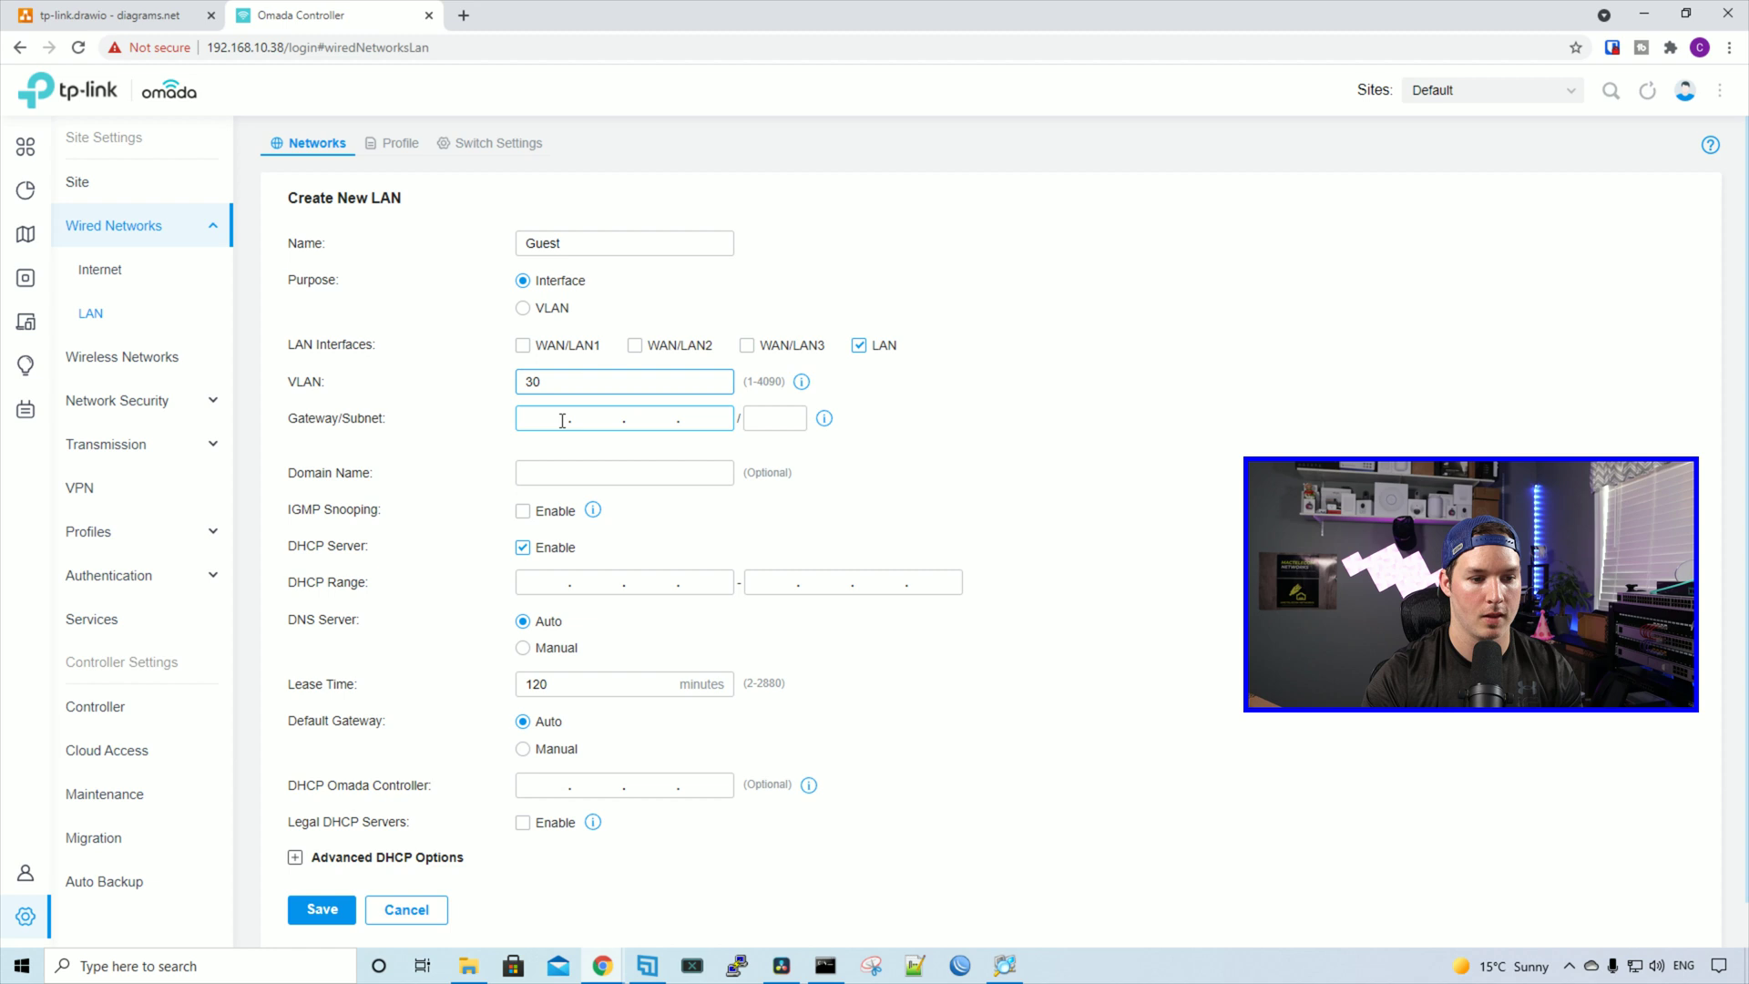
text(192.1)
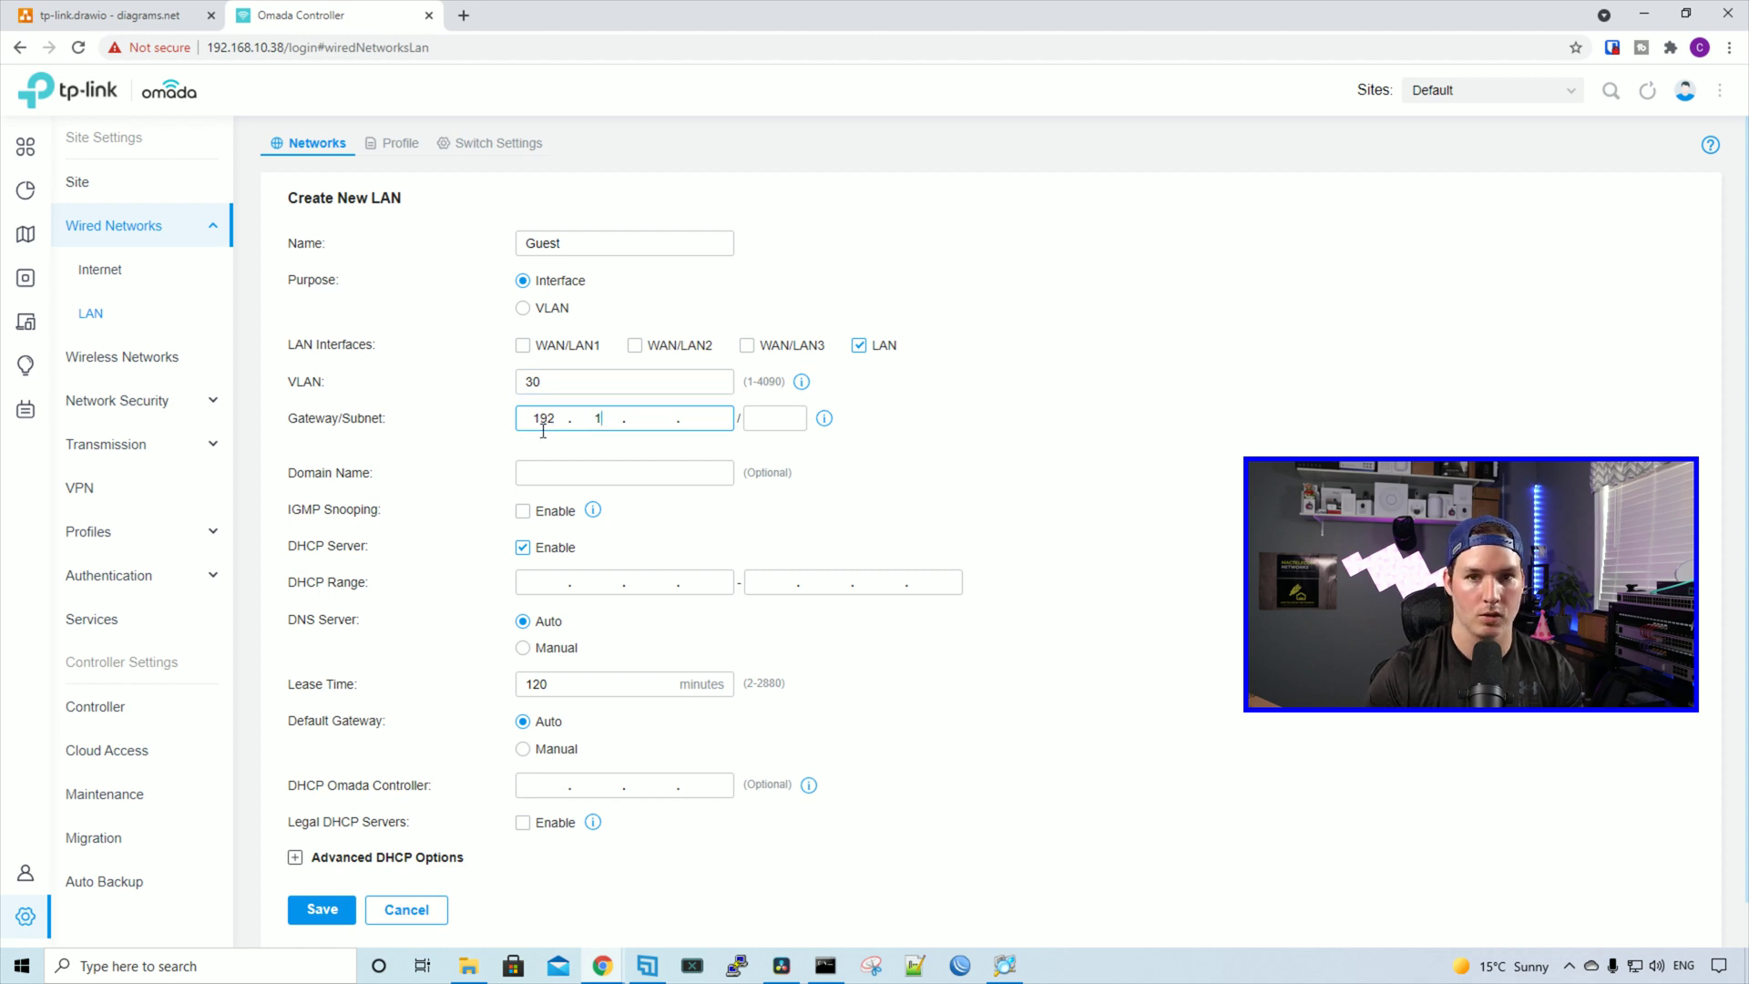
text(69.8)
key(BackSpace)
key(BackSpace)
text(8.)
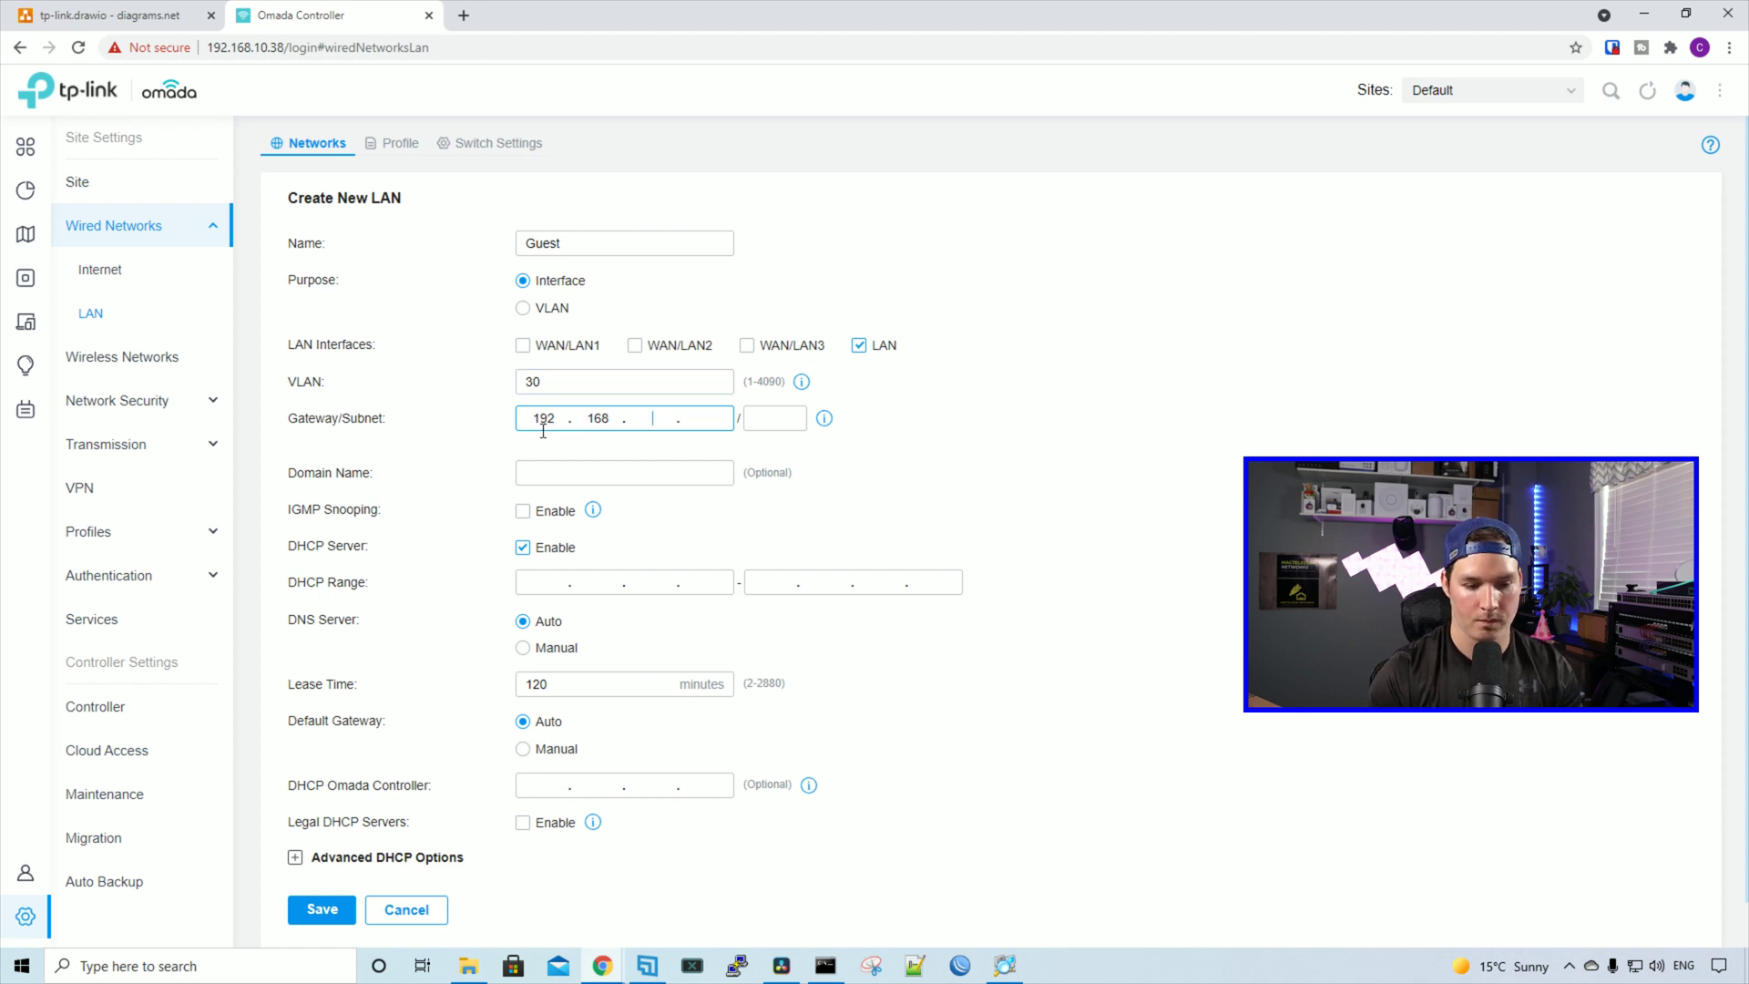
text(30.1)
Set the /24 prefix, fill the DHCP range, and save the Guest LAN.
key(Tab)
text(24)
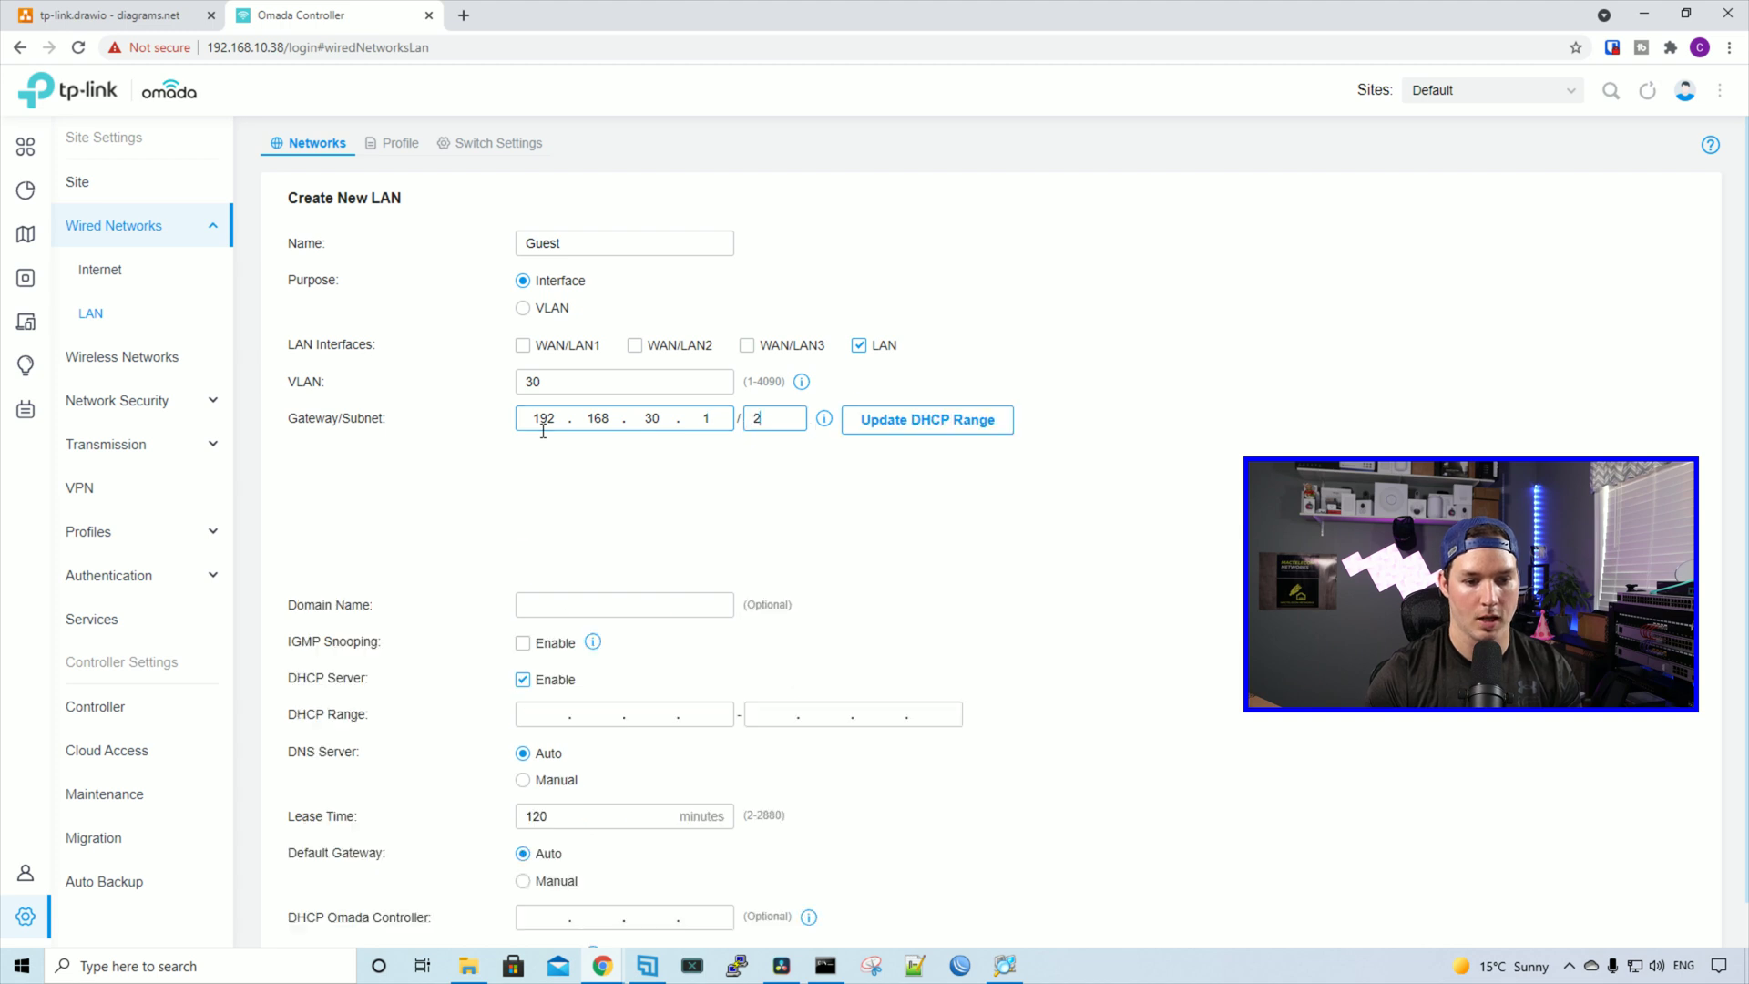
click(922, 428)
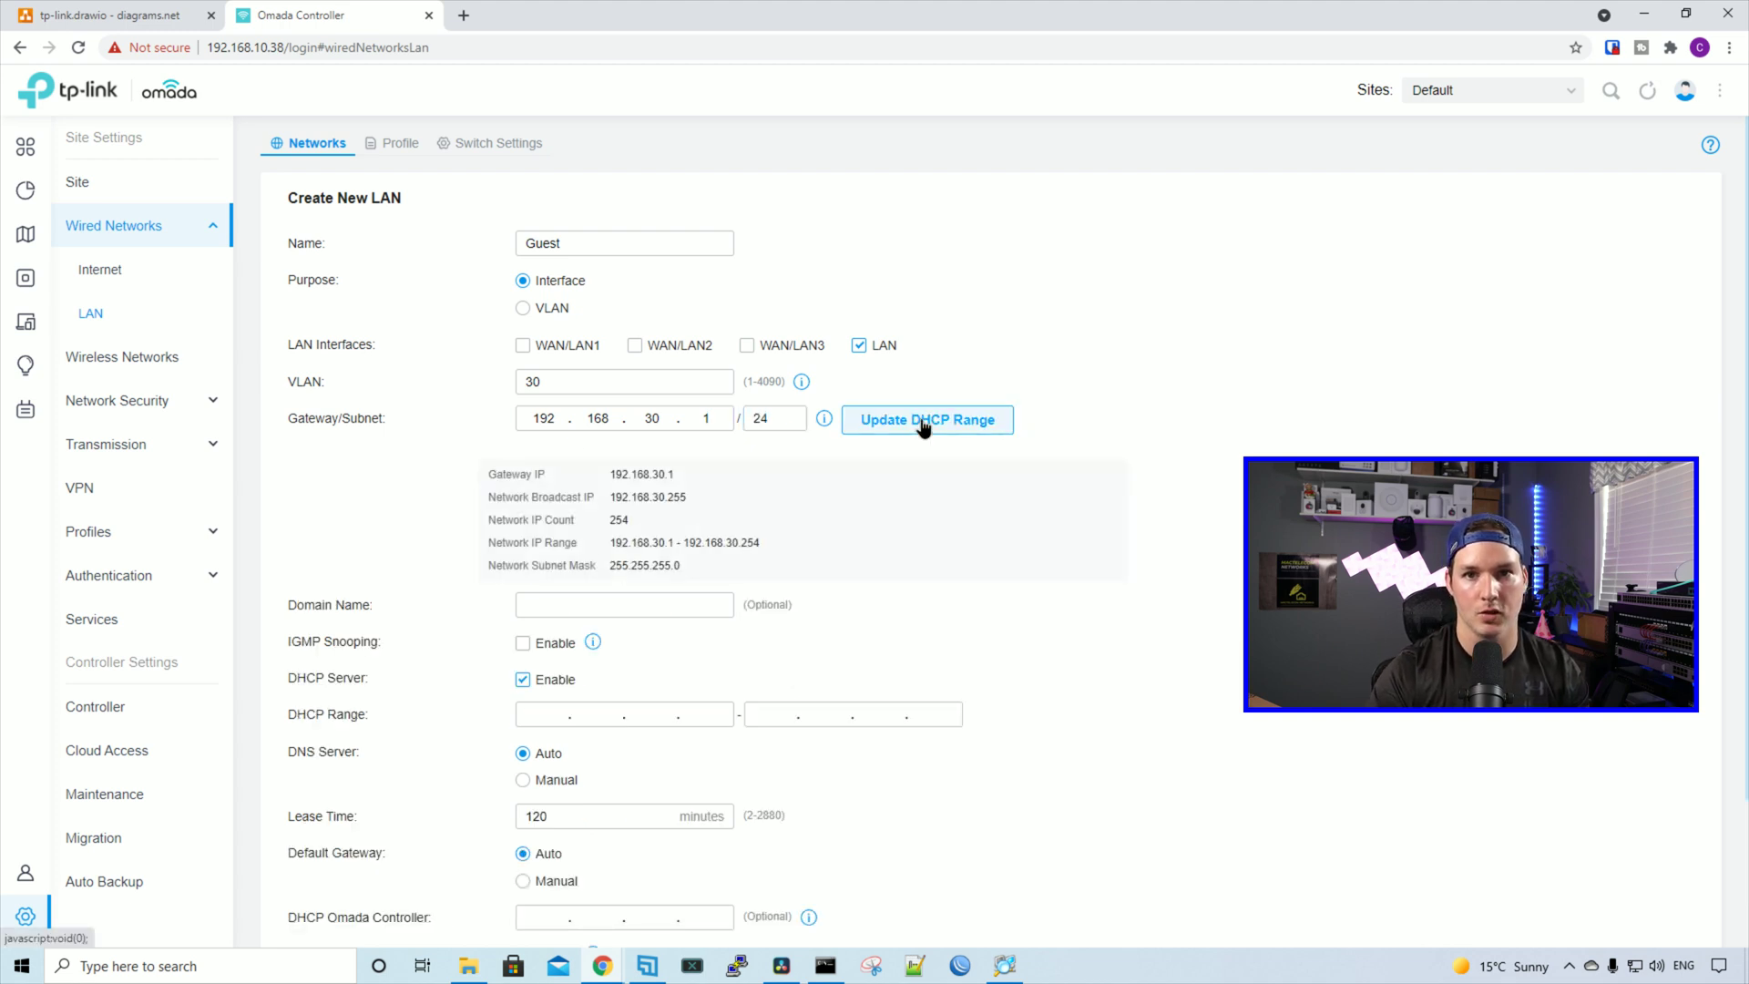
scroll(745, 667, down, 1)
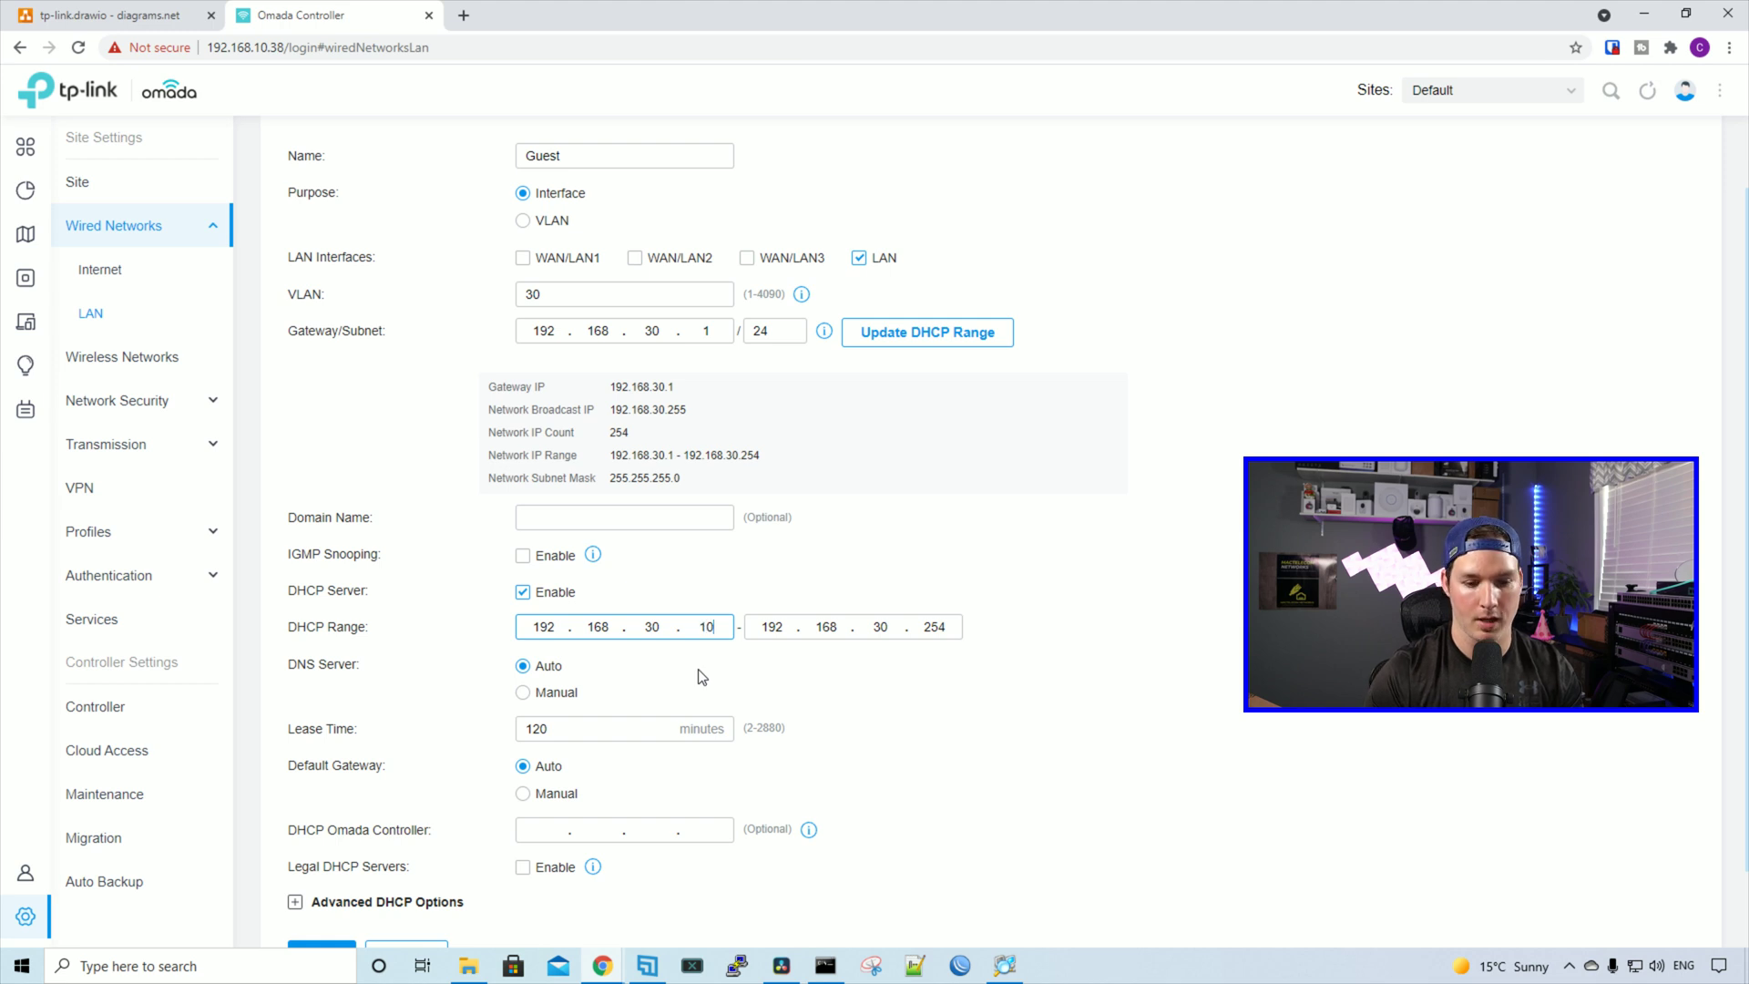
scroll(701, 679, down, 1)
click(343, 864)
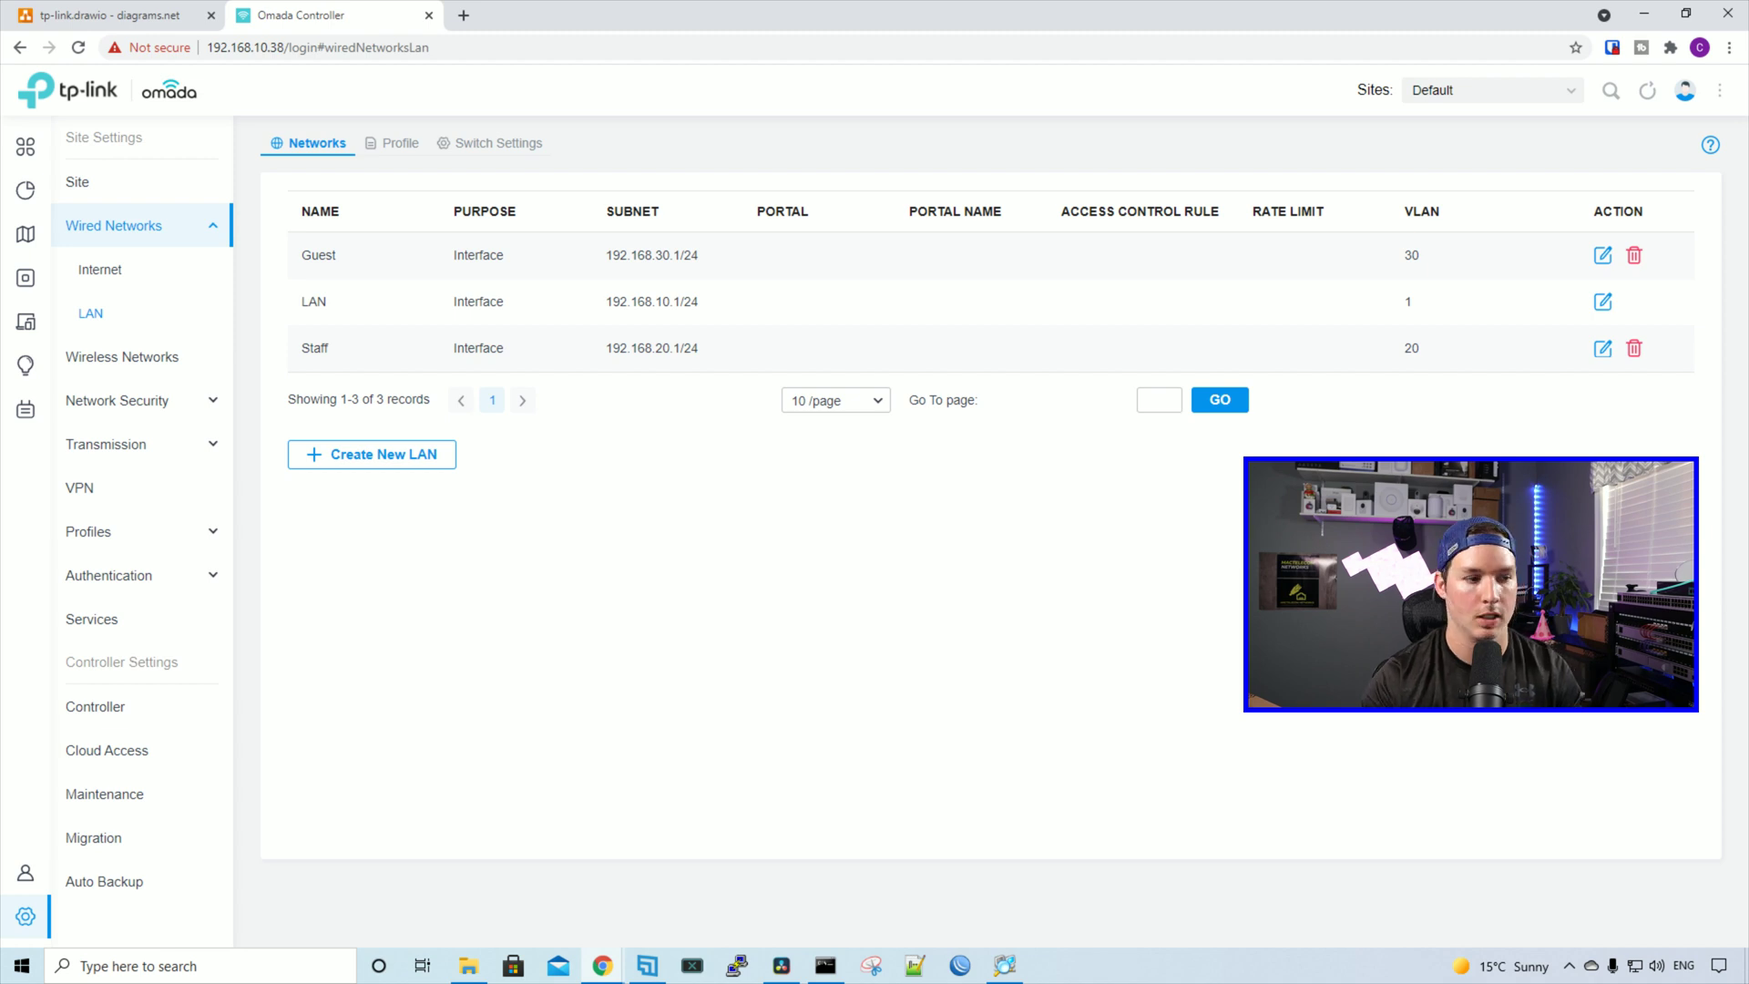
Rename the TL-SG2008P switch to Switch in its device configuration.
click(33, 283)
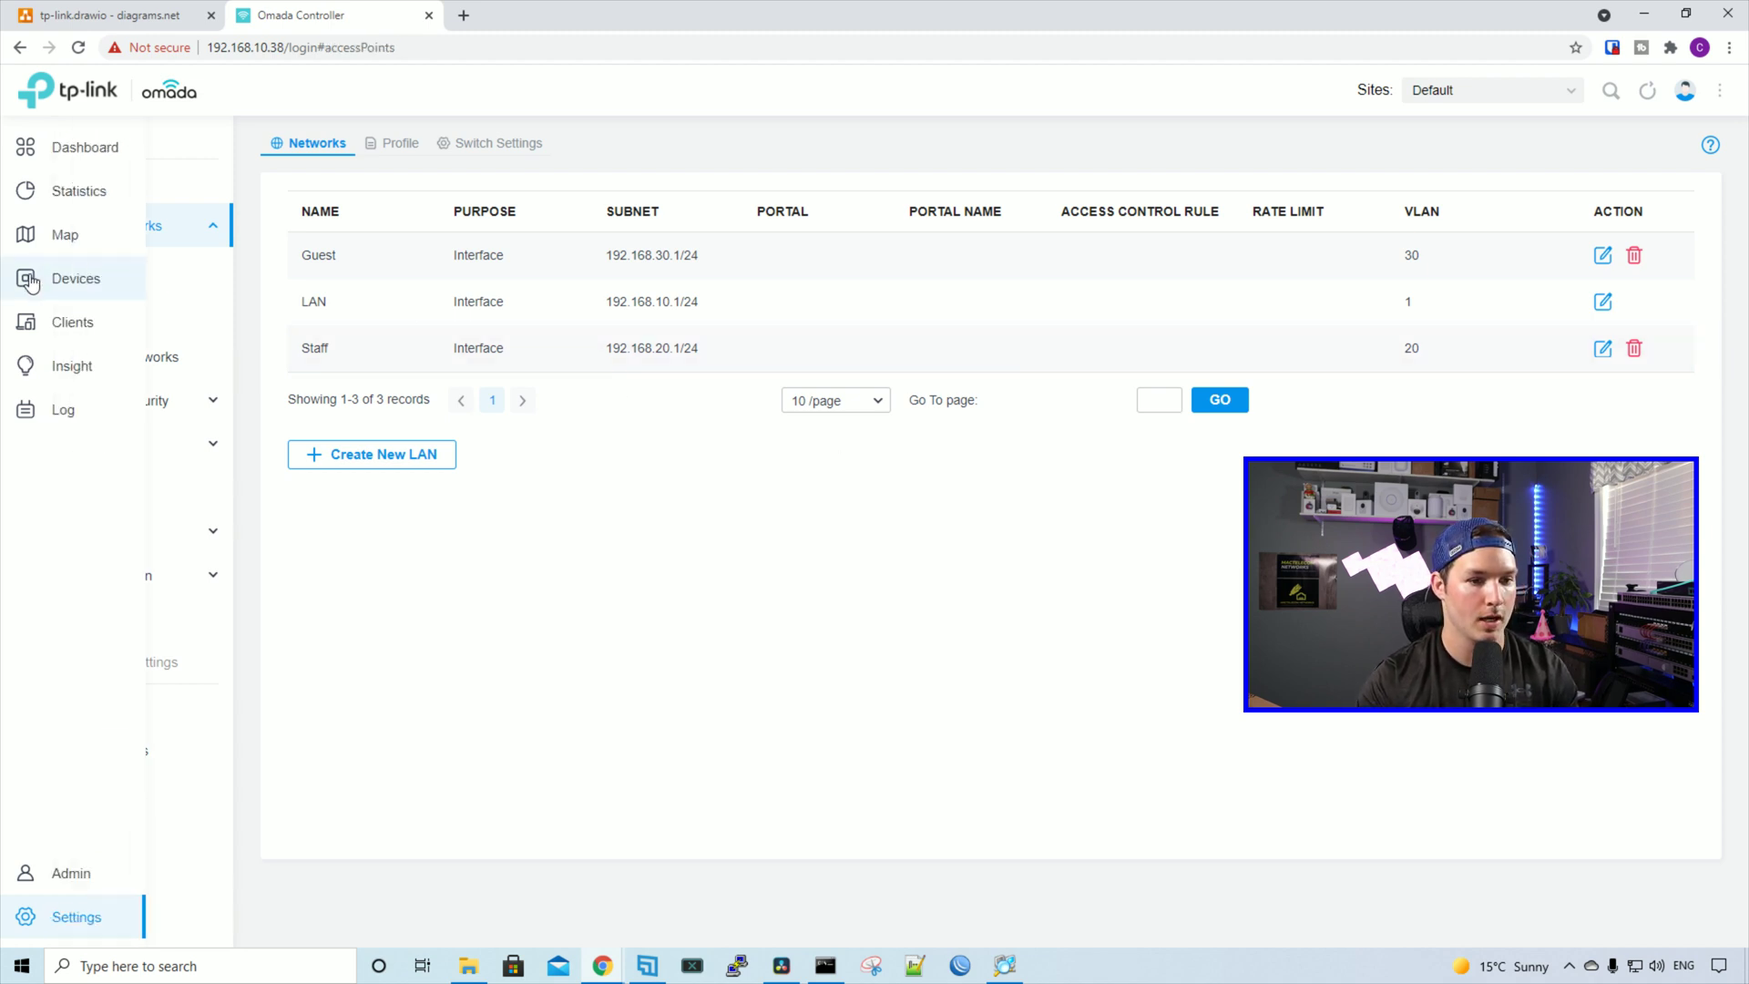
click(180, 385)
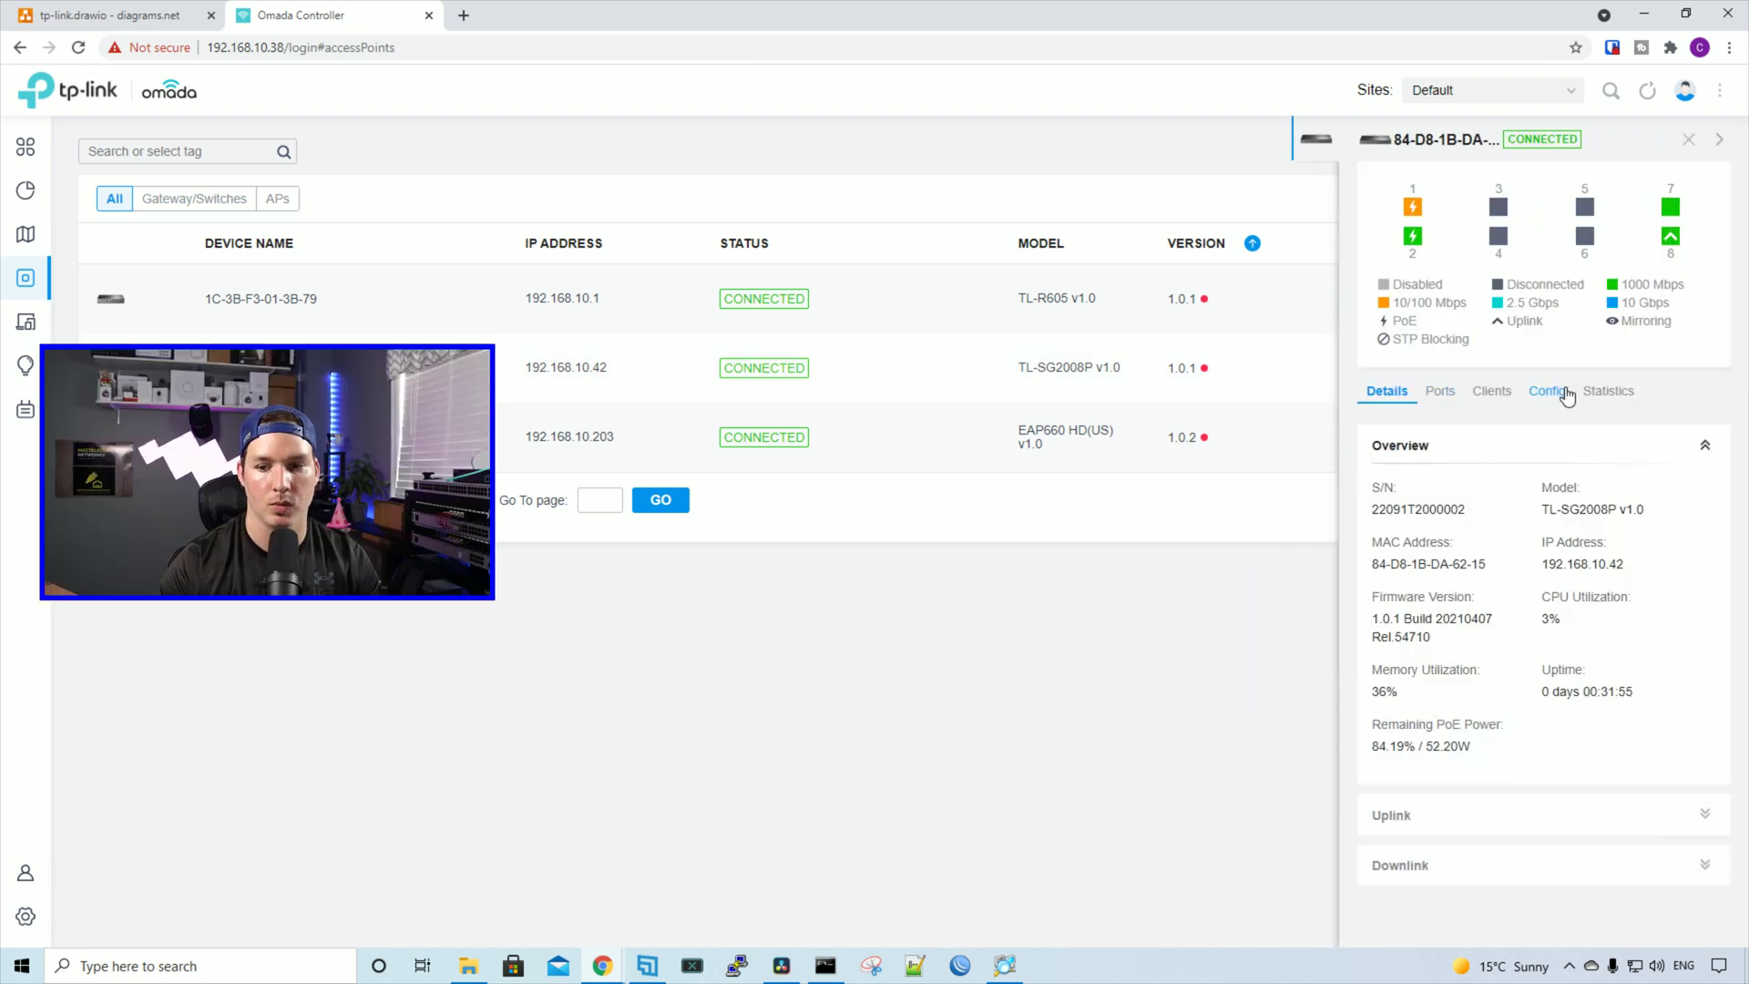
click(1547, 391)
drag(1501, 512, 1325, 513)
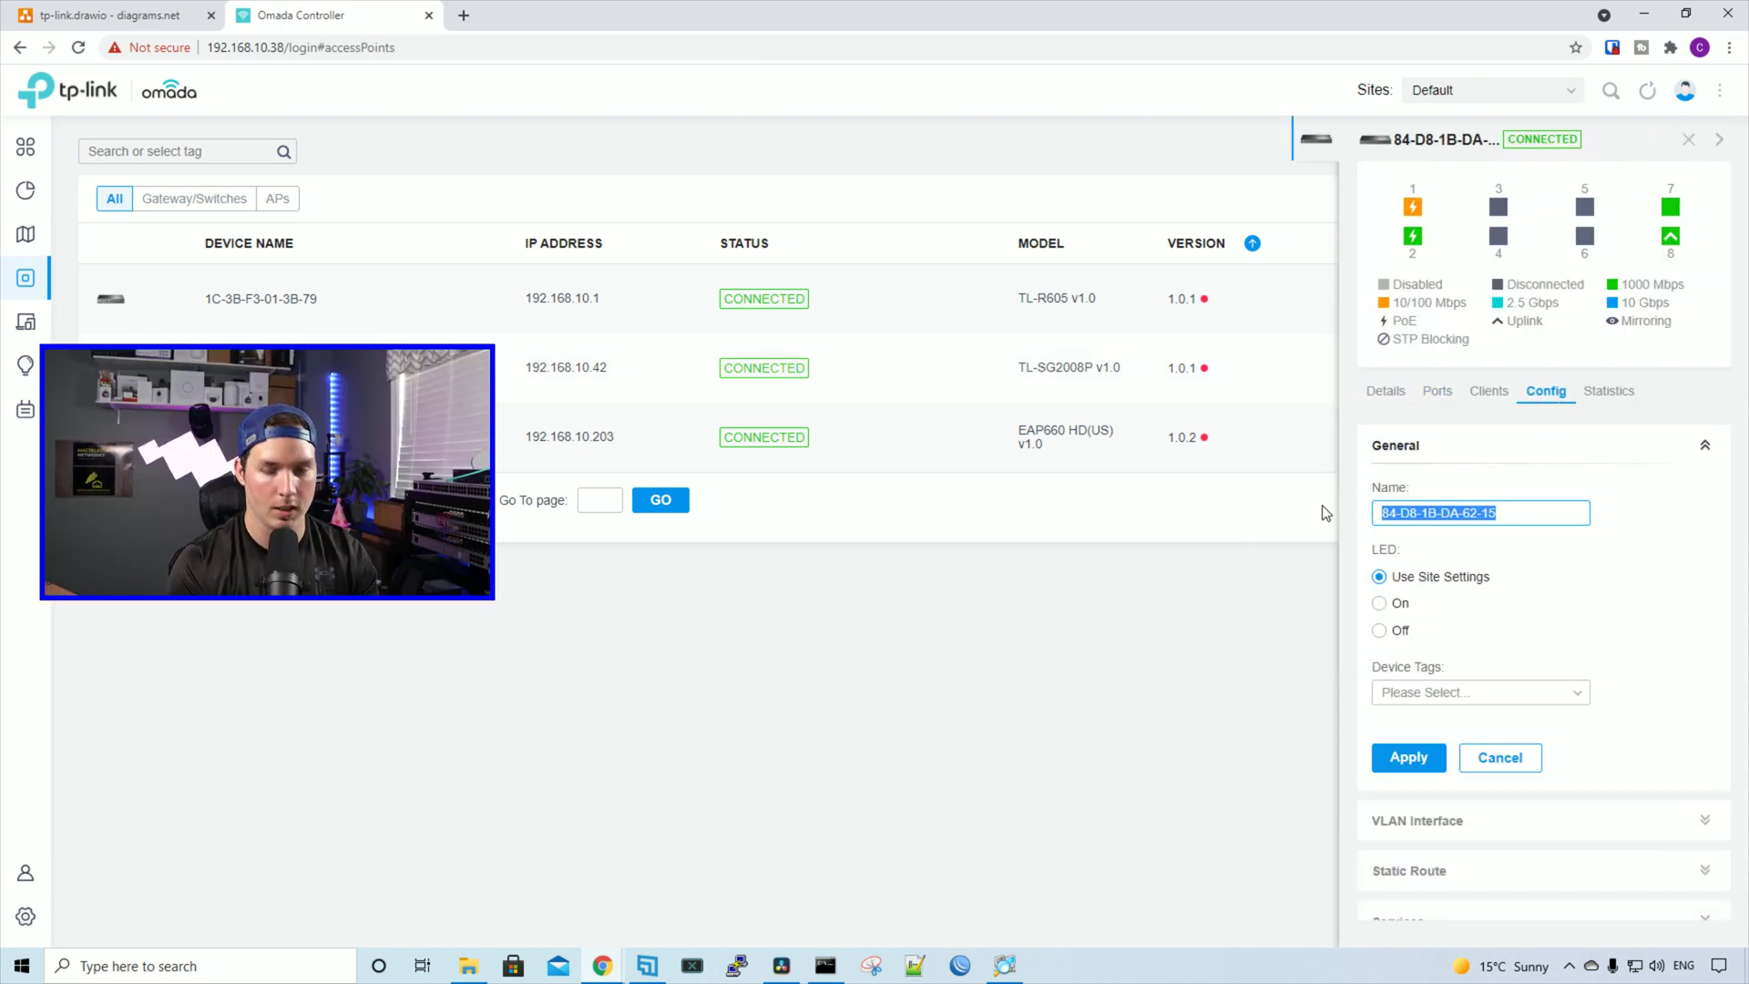
text(Switch)
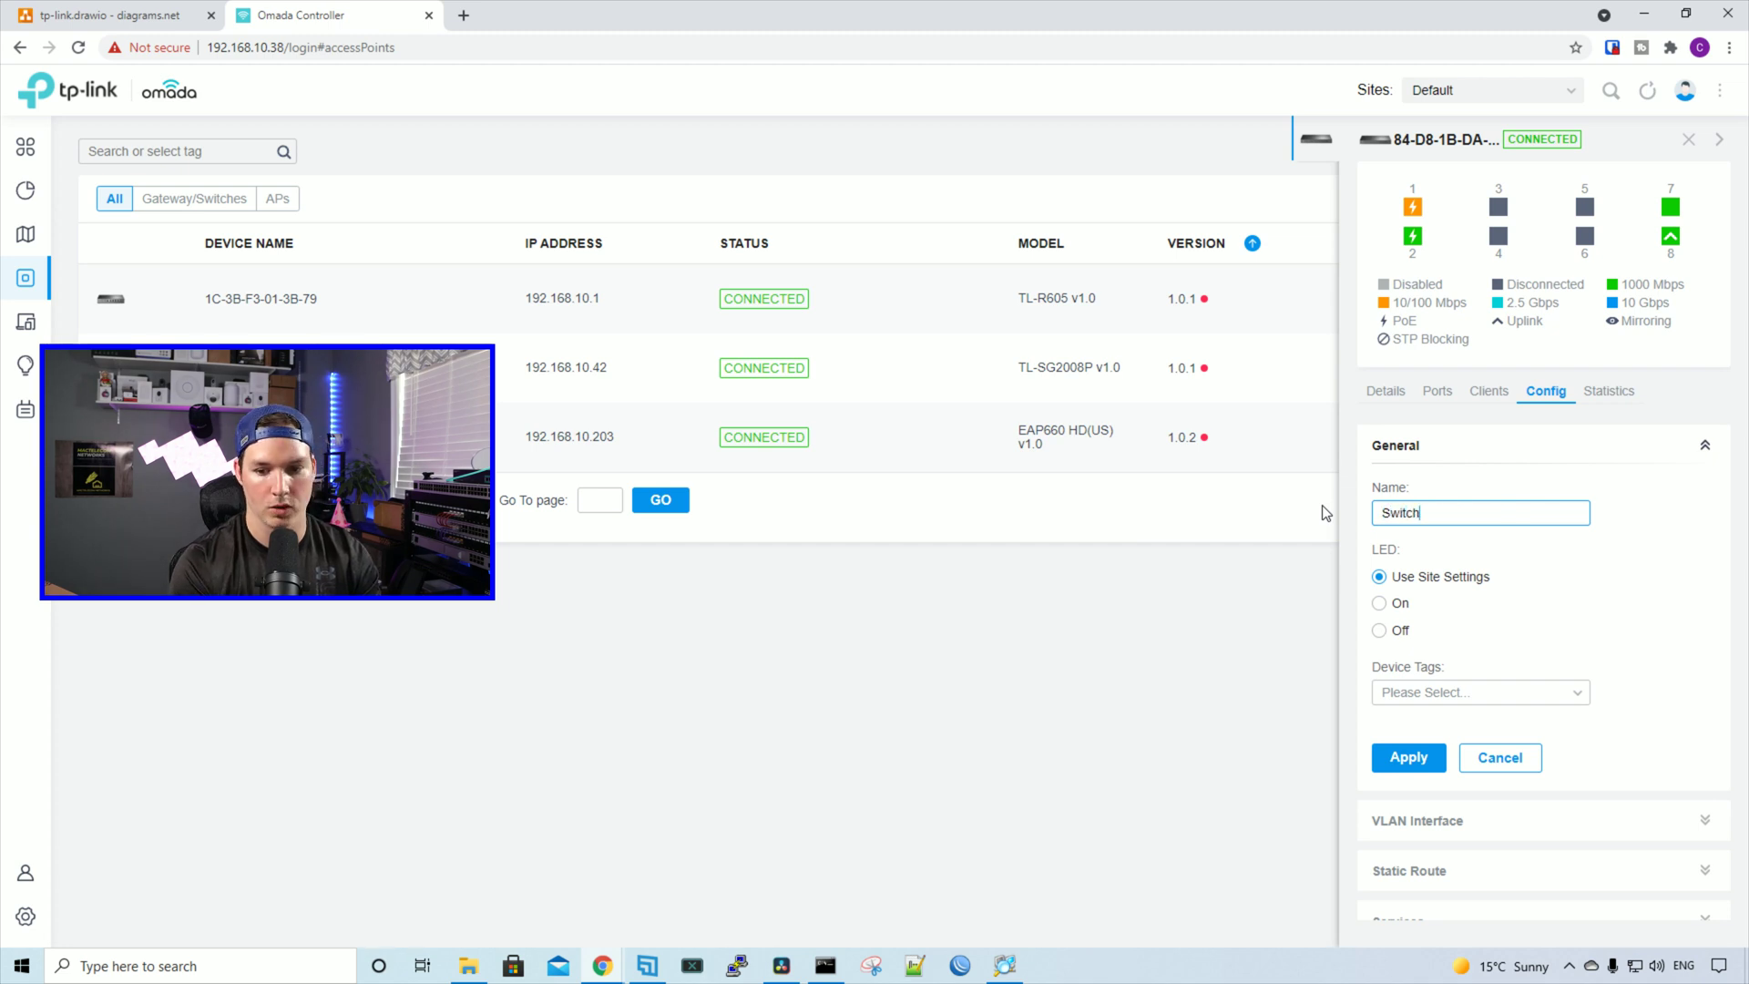
click(1408, 757)
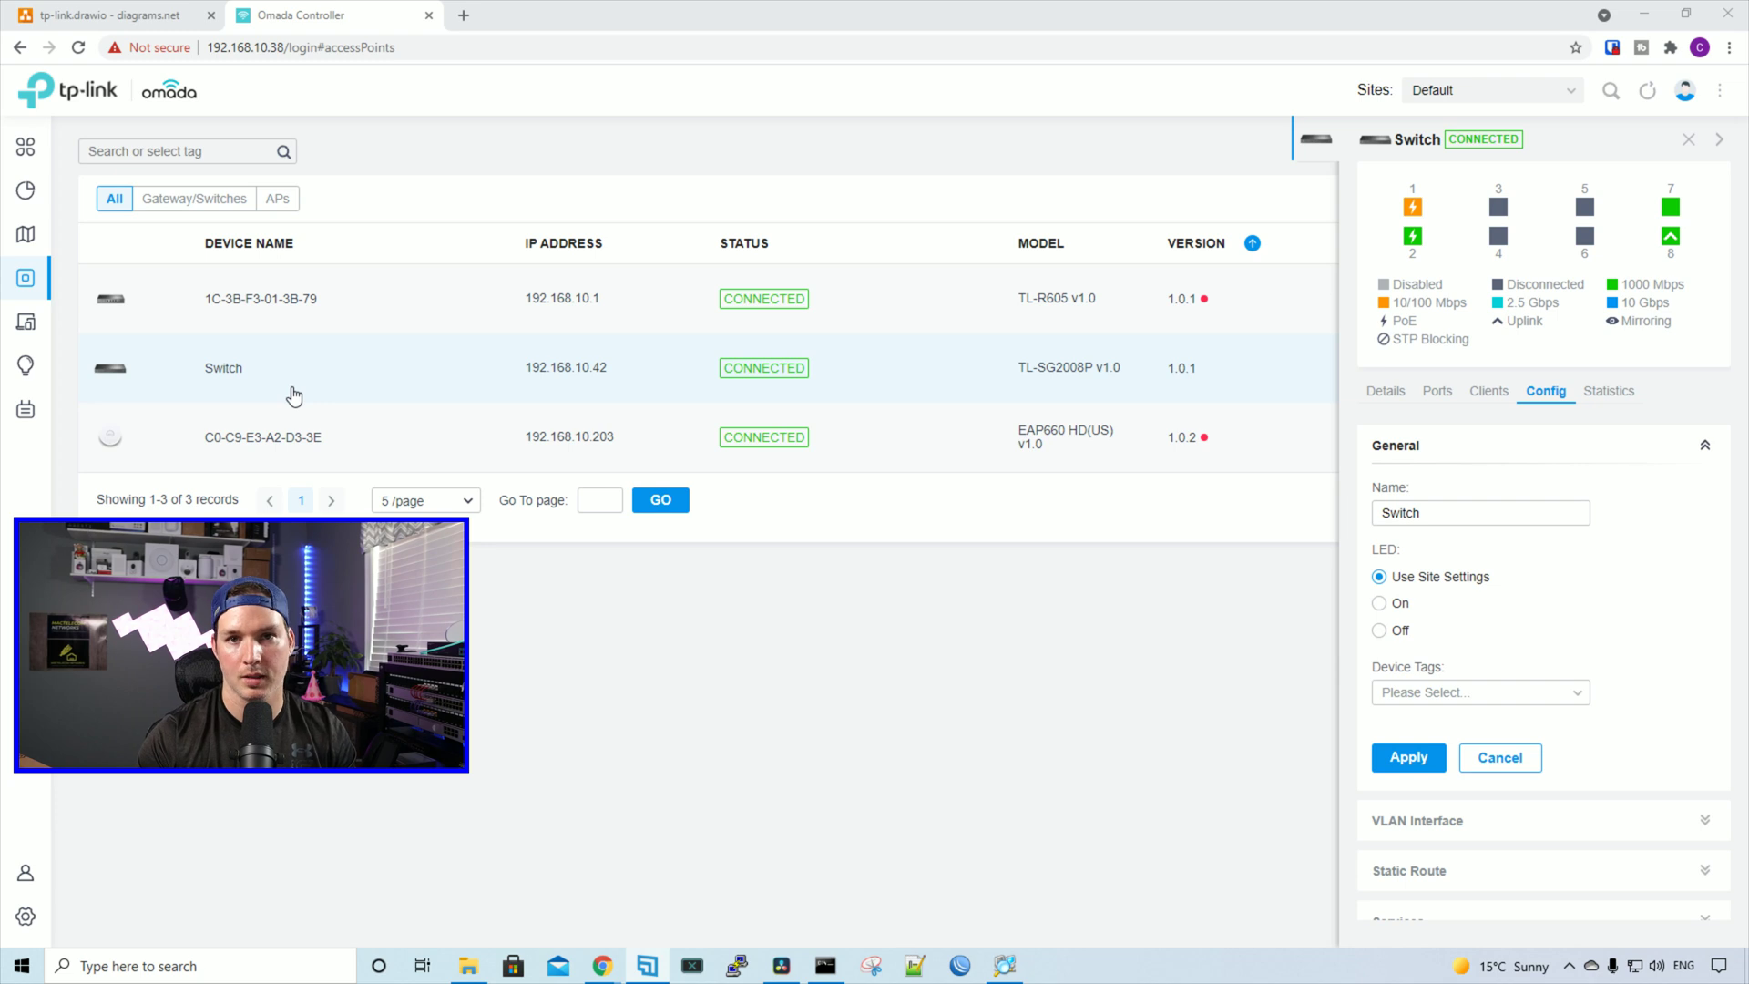
Assign the Guest profile to switch Port3.
click(1437, 392)
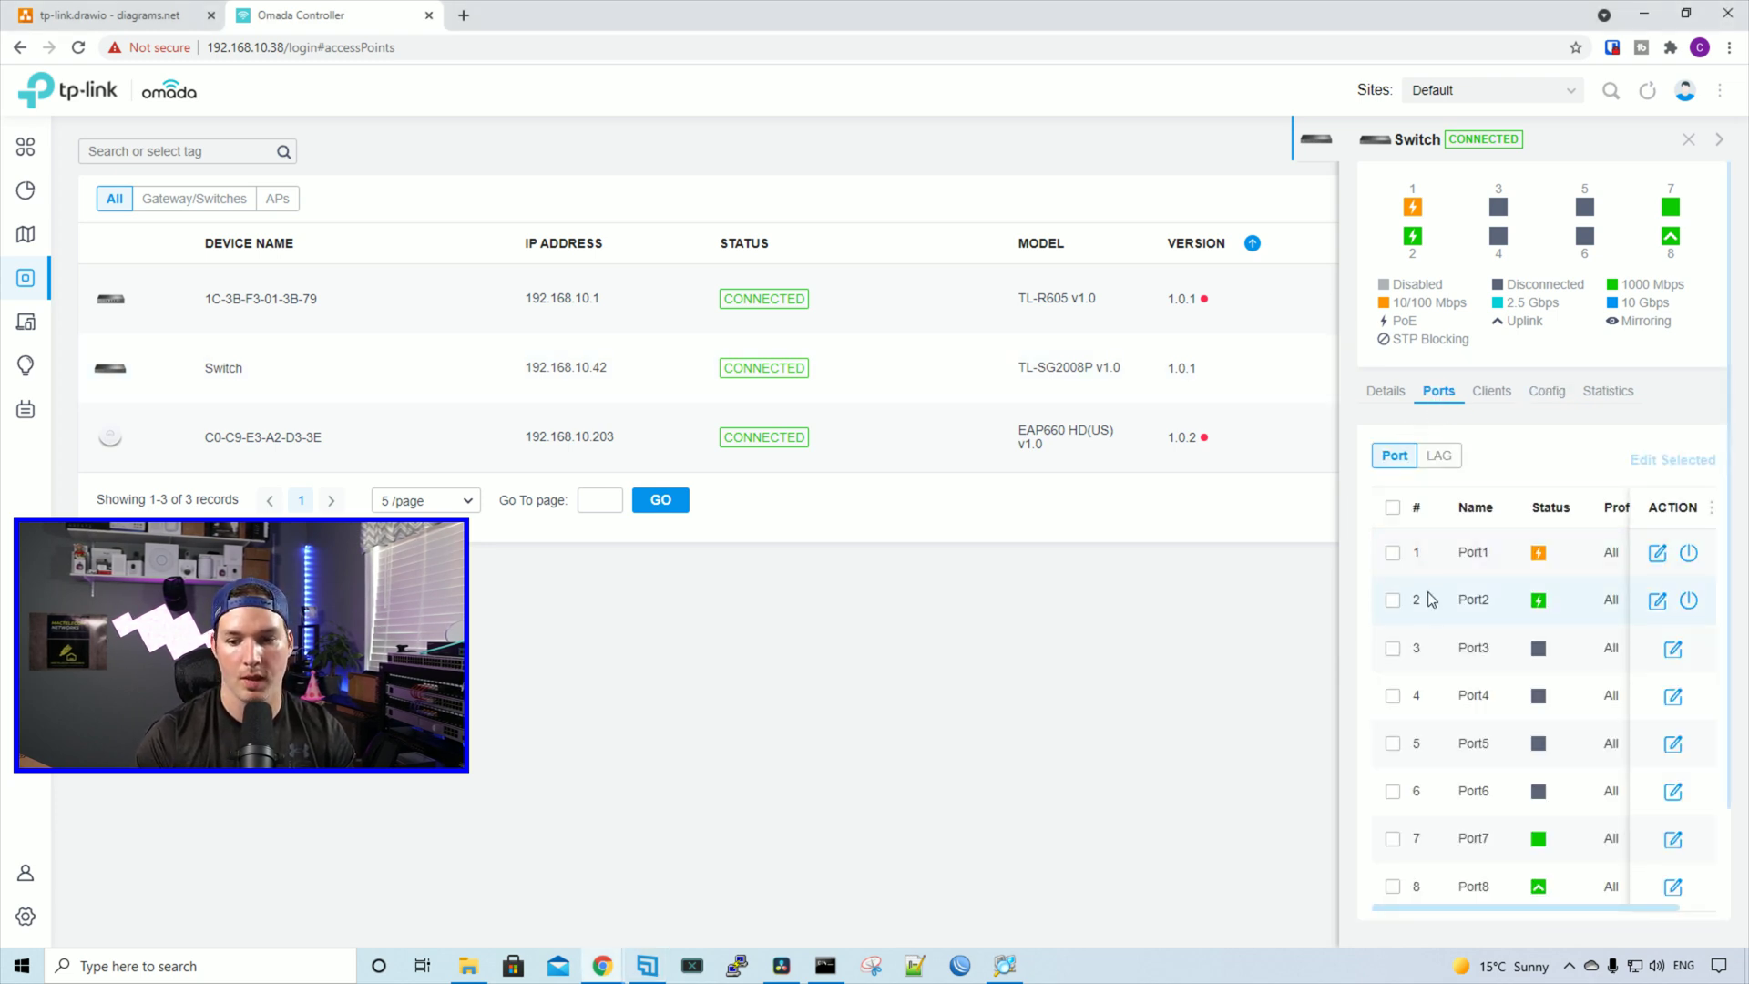
click(1668, 652)
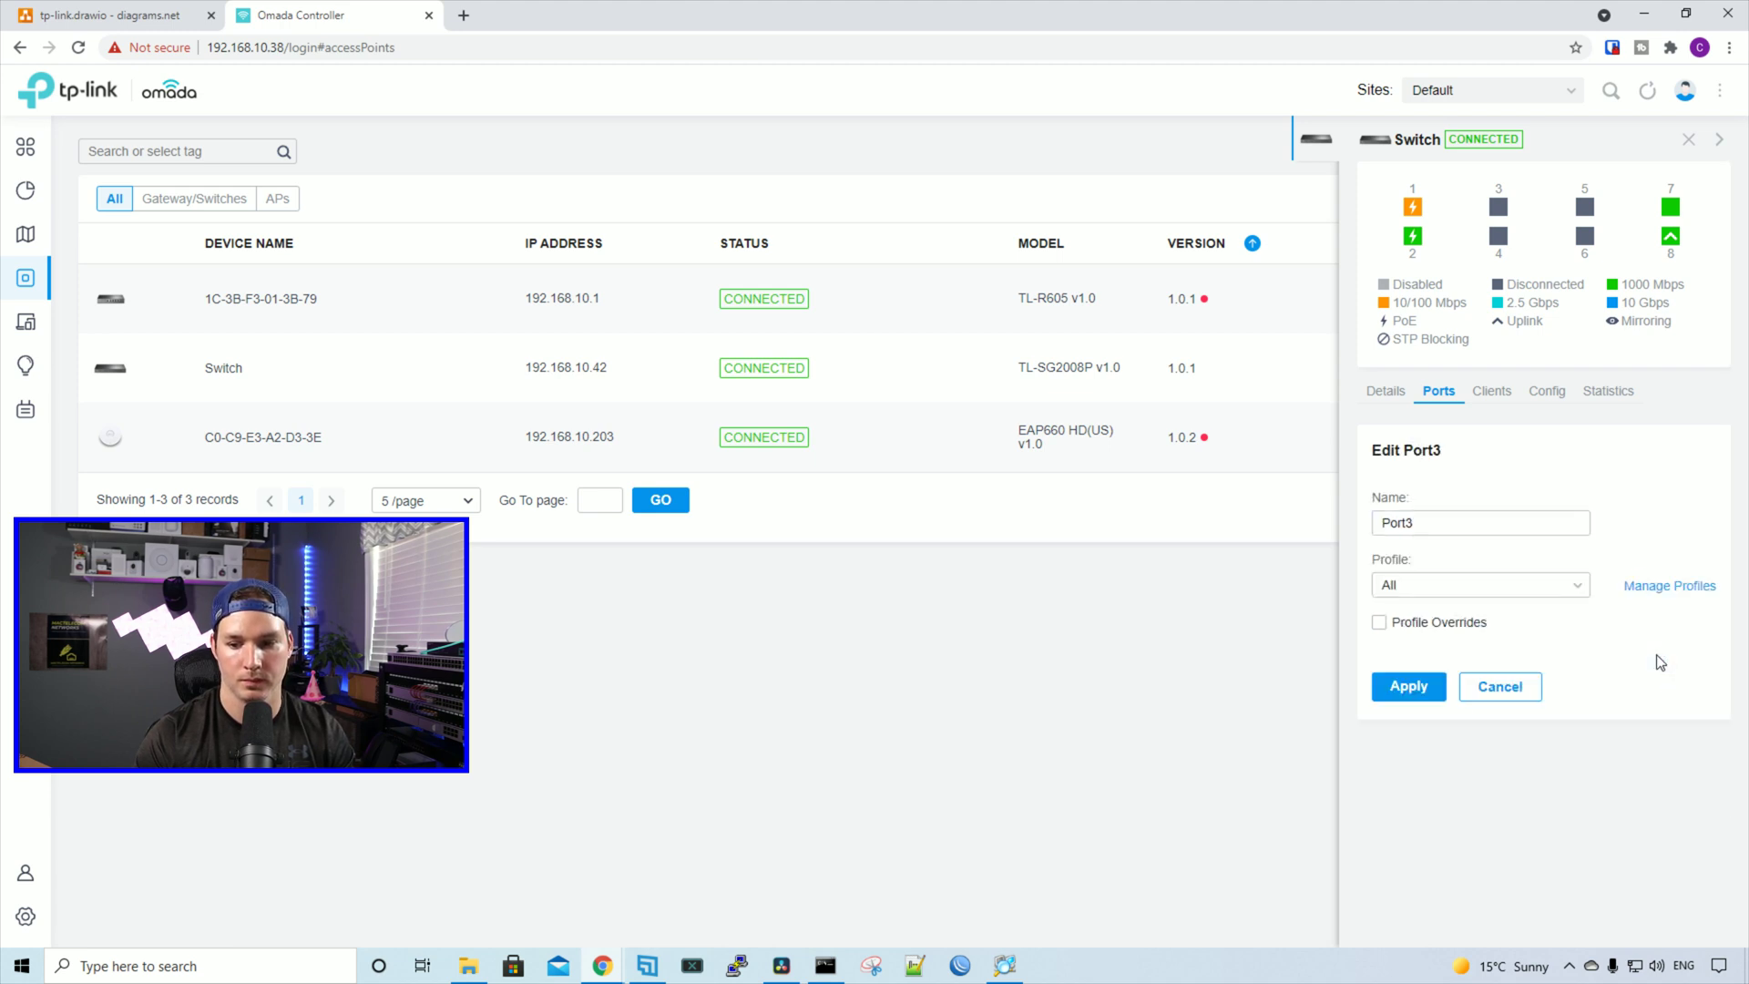
click(1423, 582)
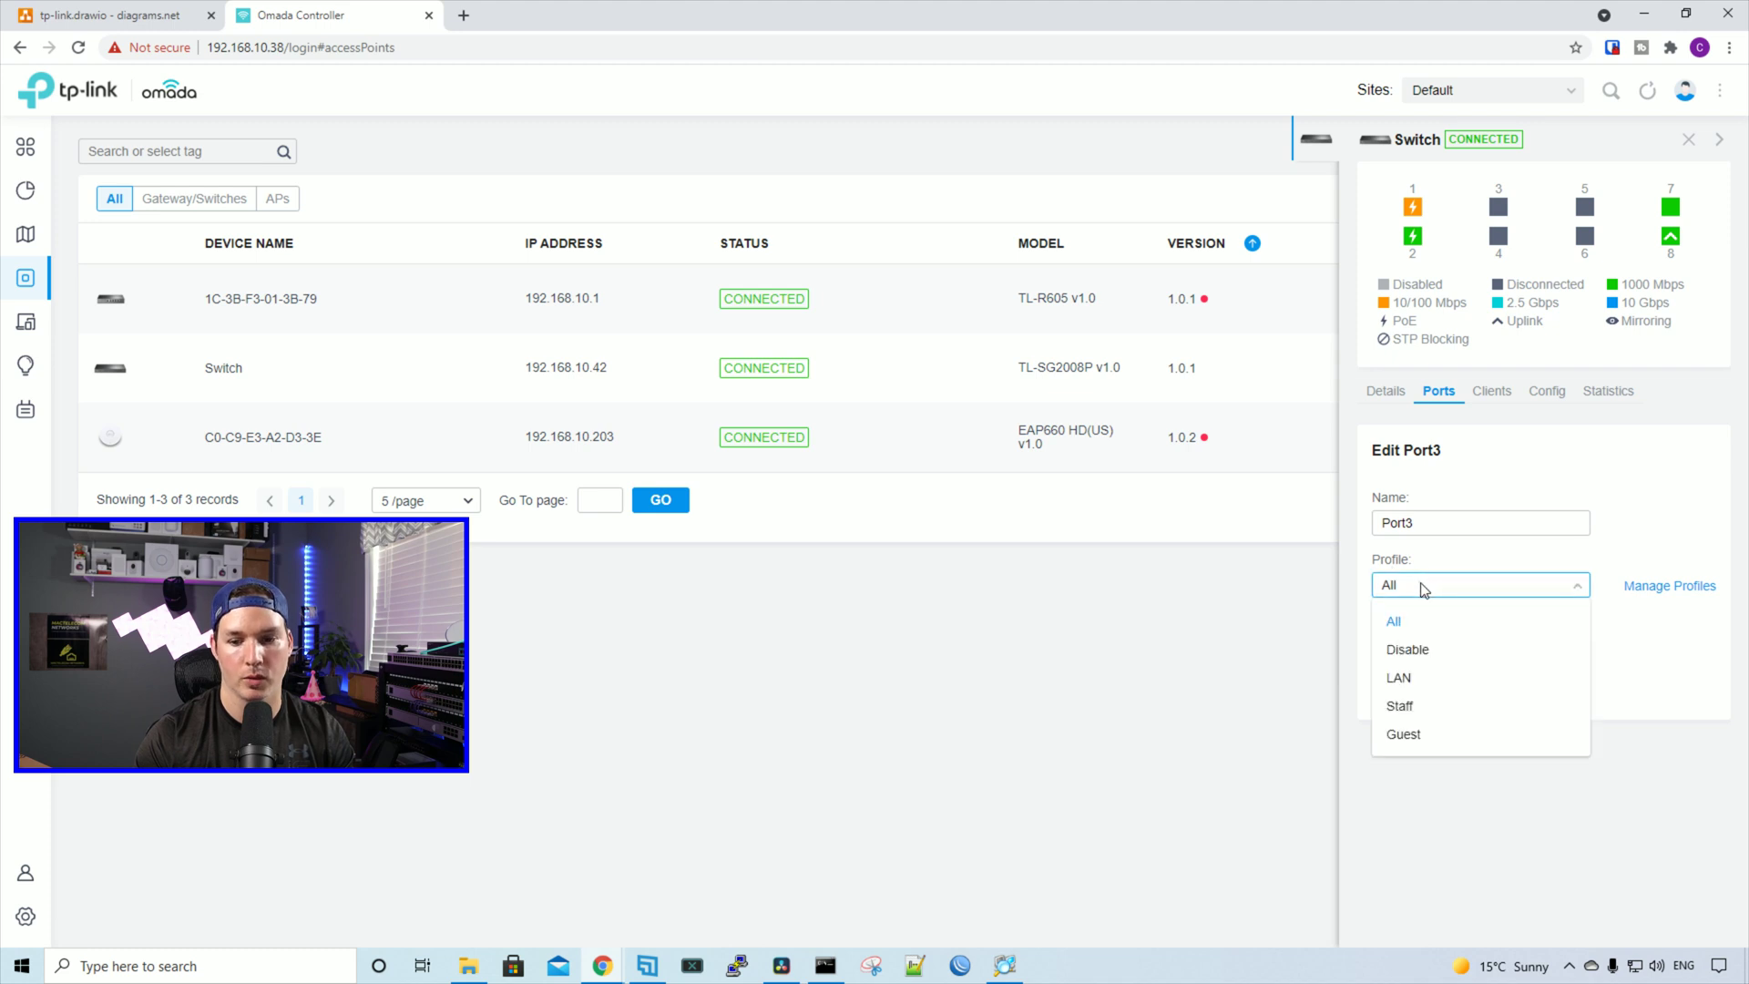
click(1425, 736)
click(1417, 773)
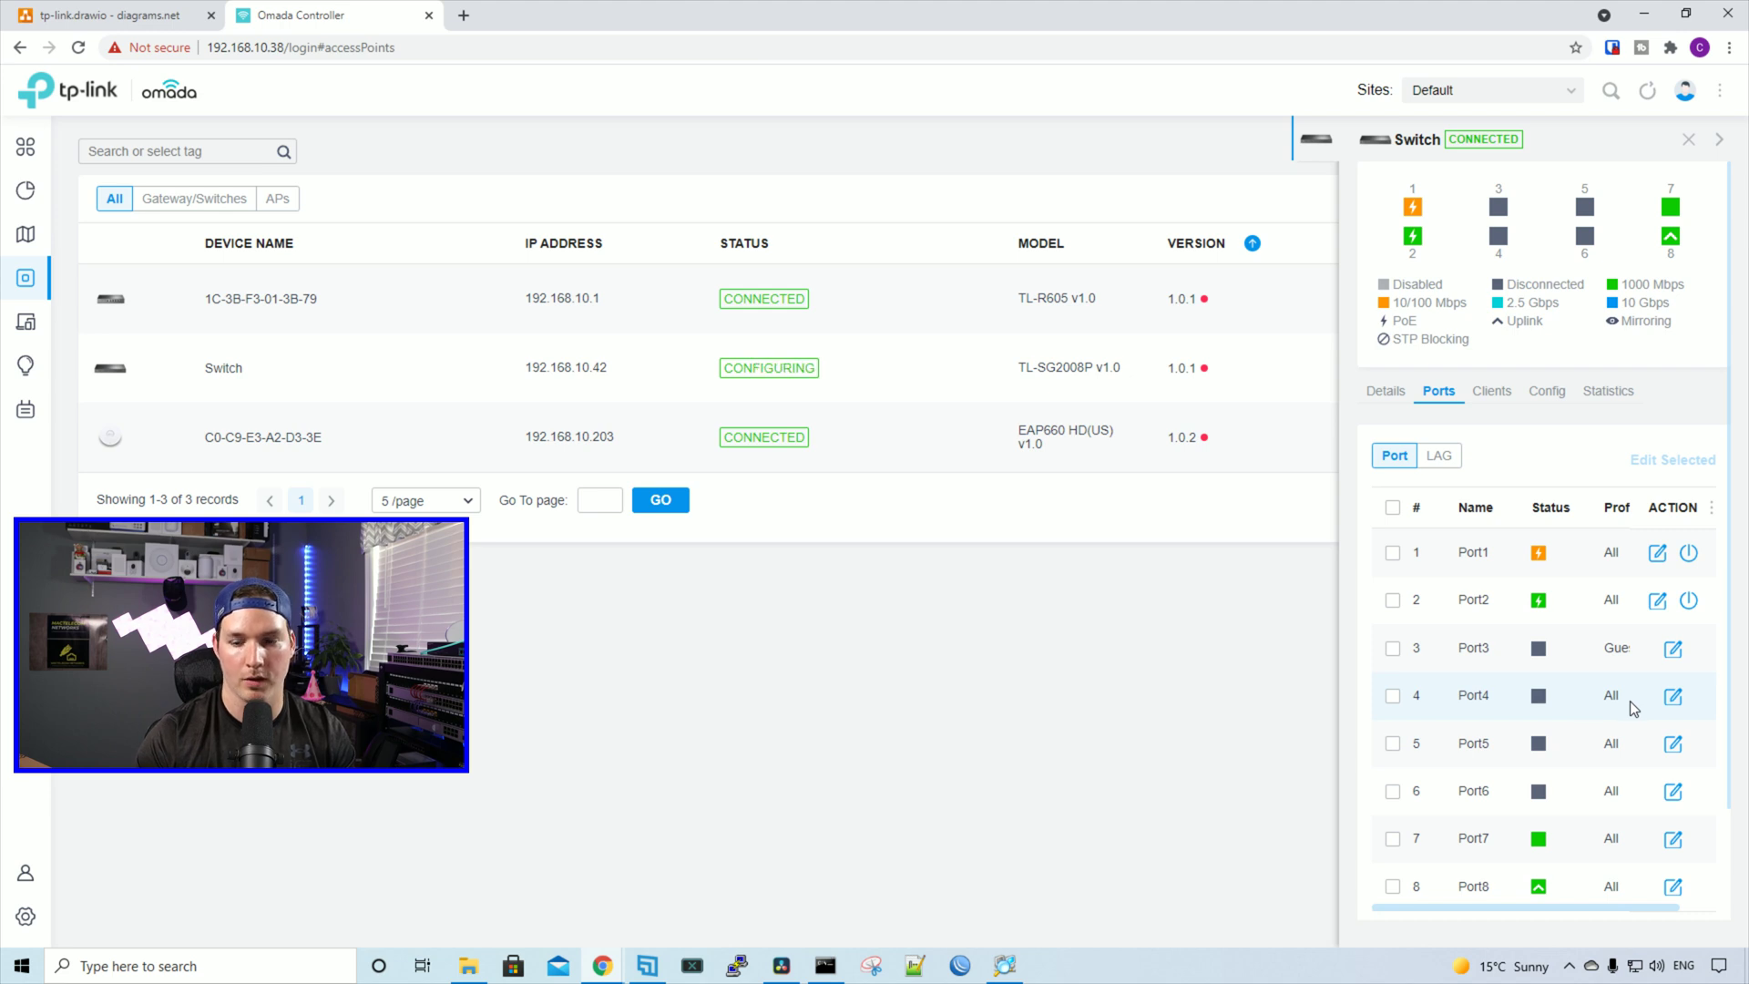
Give Port4 the Staff profile and rename it Staff.
click(1672, 697)
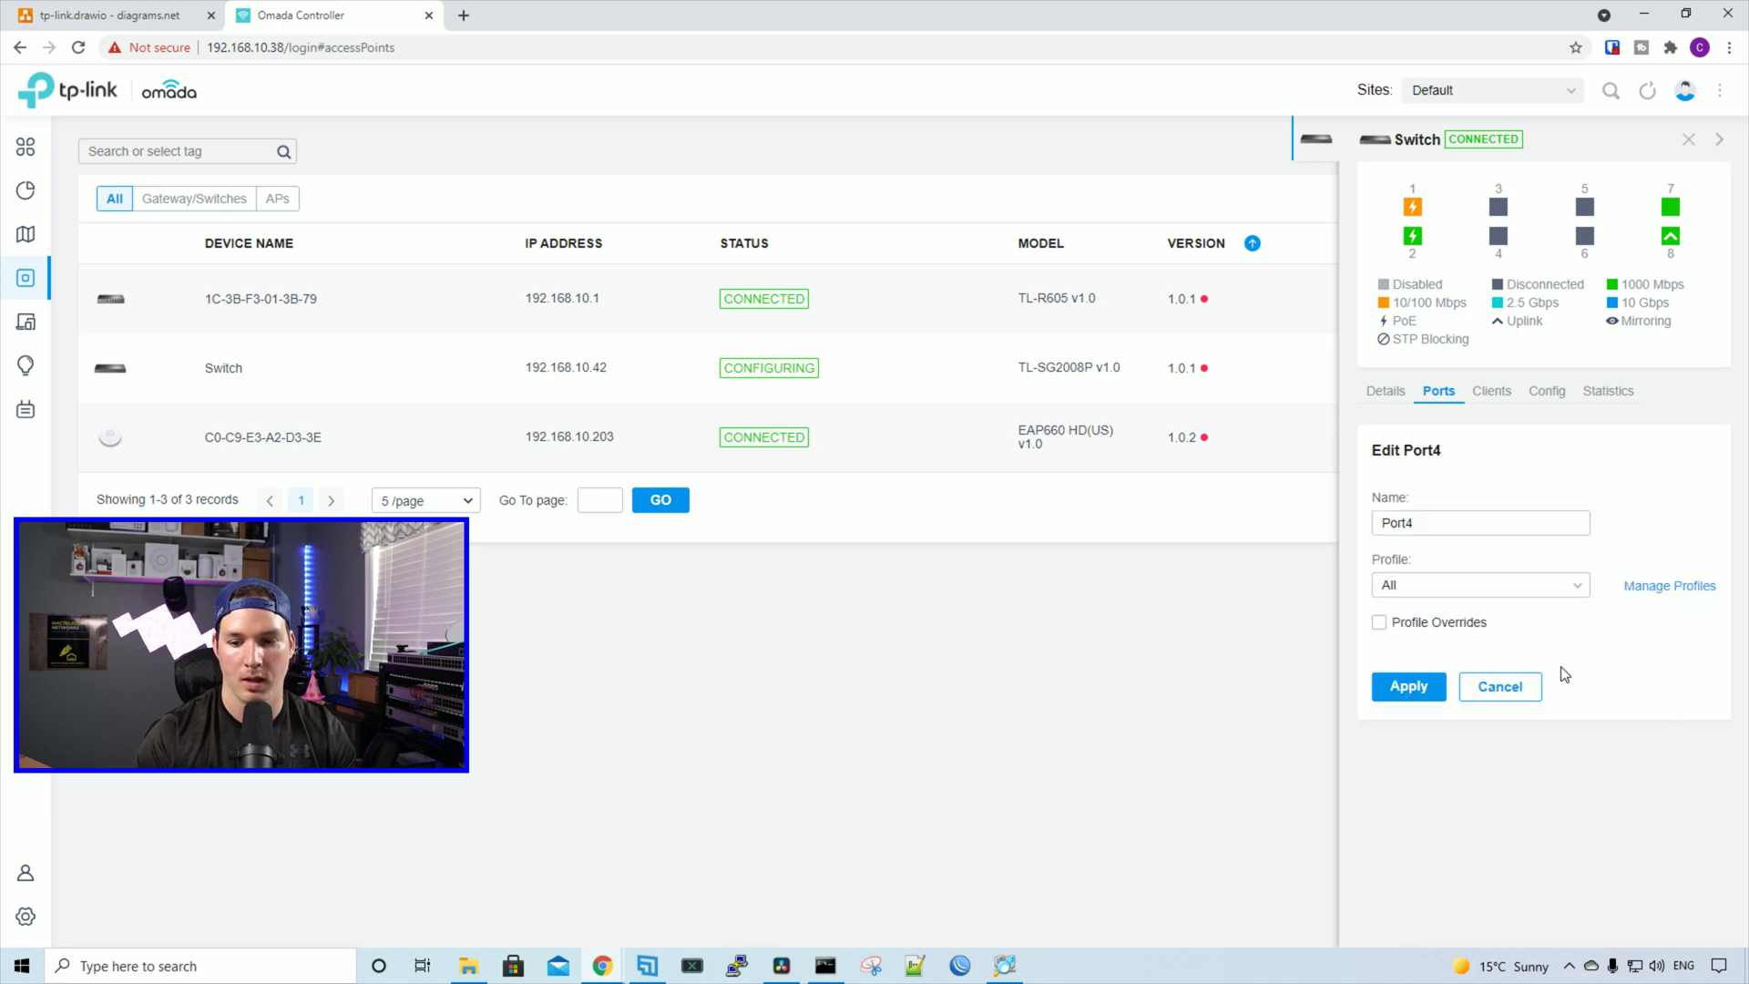
click(1451, 585)
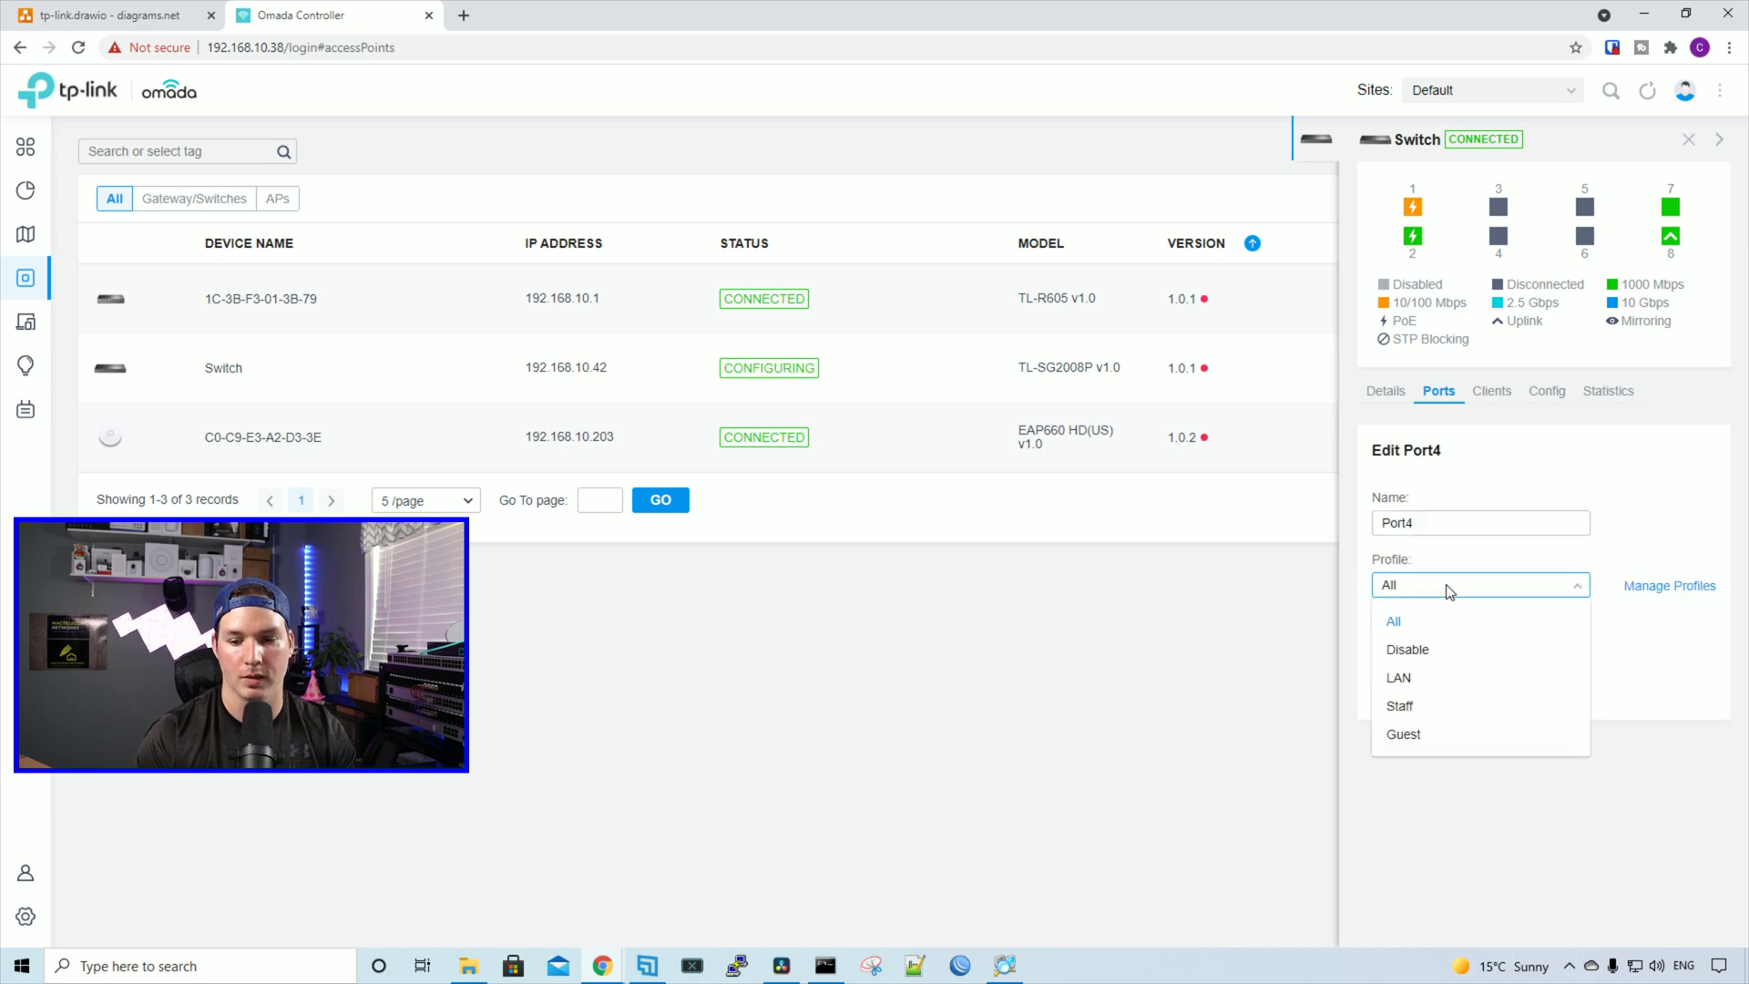
click(1410, 708)
drag(1434, 523, 1357, 526)
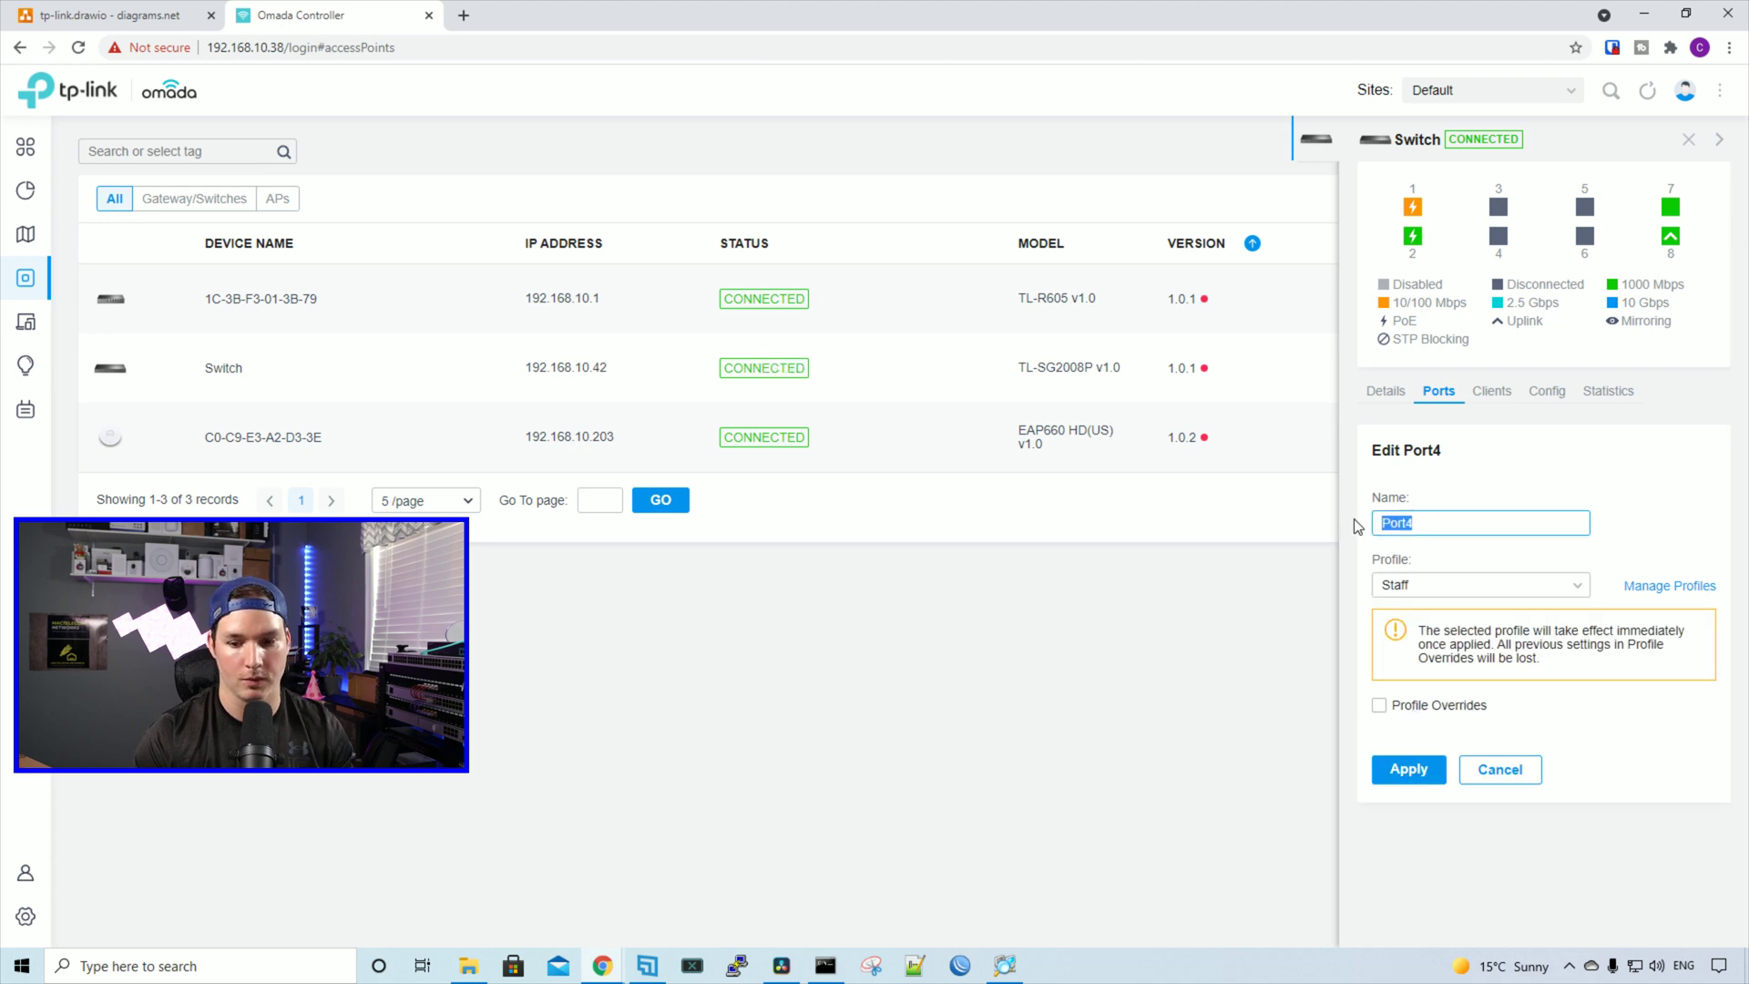
text(Staff)
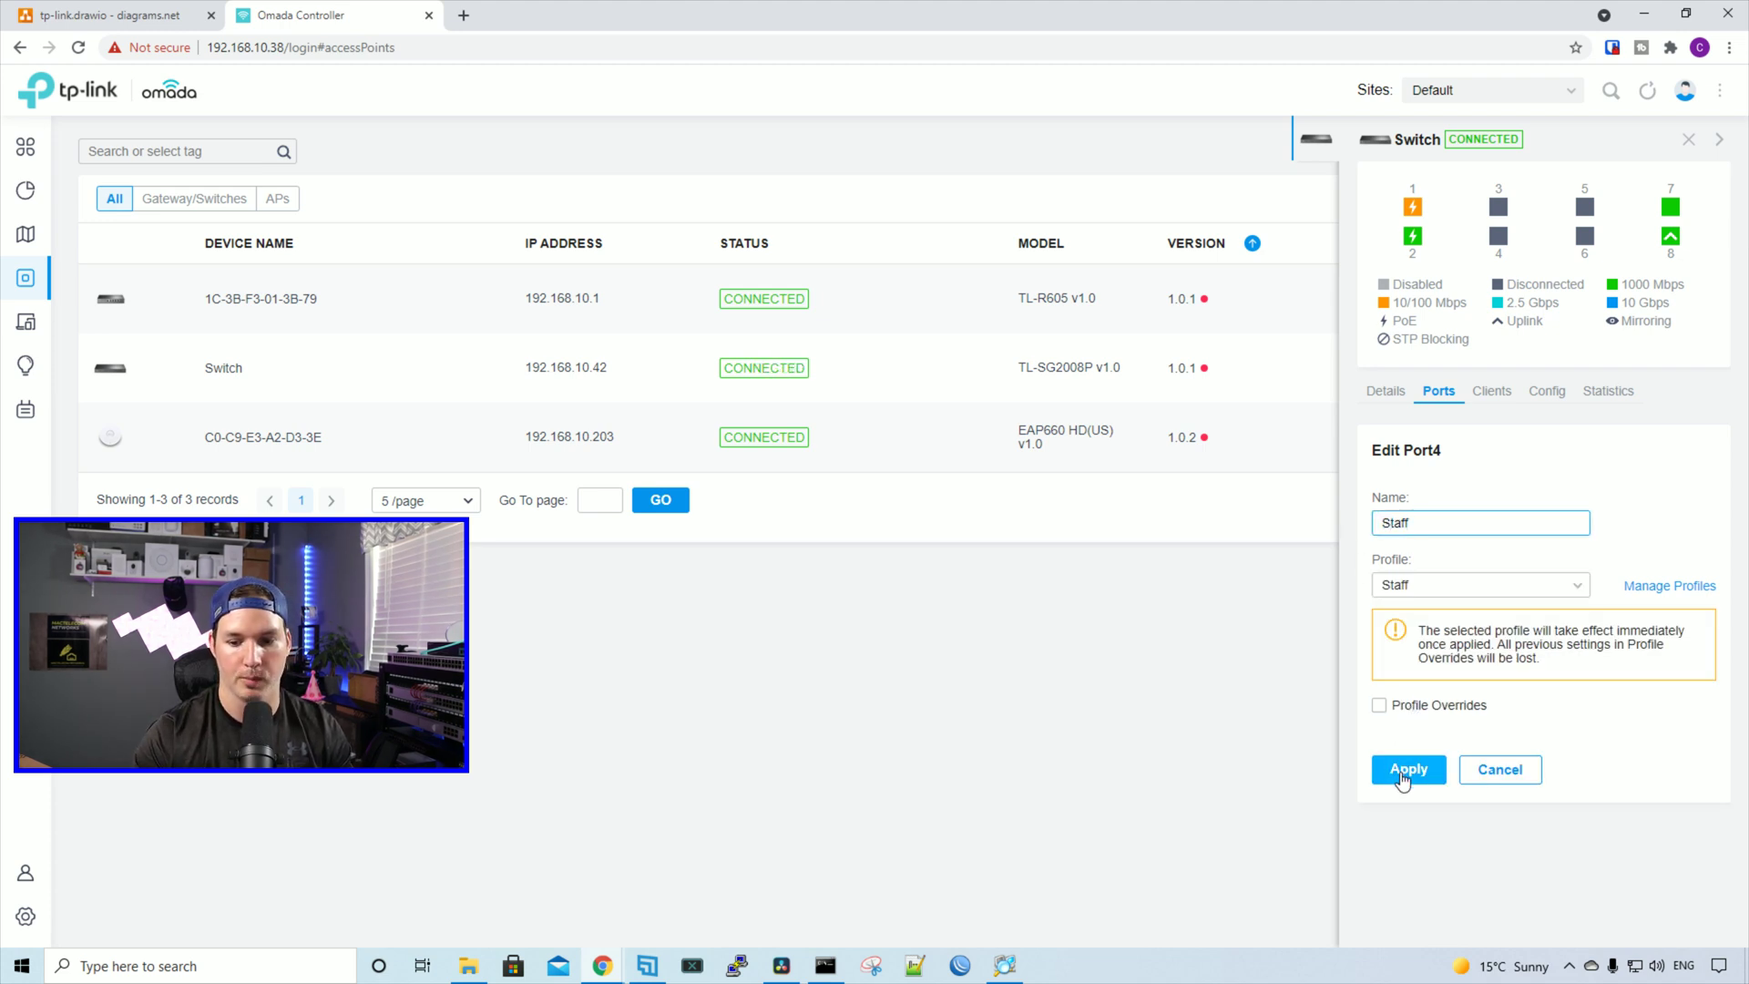
click(1403, 774)
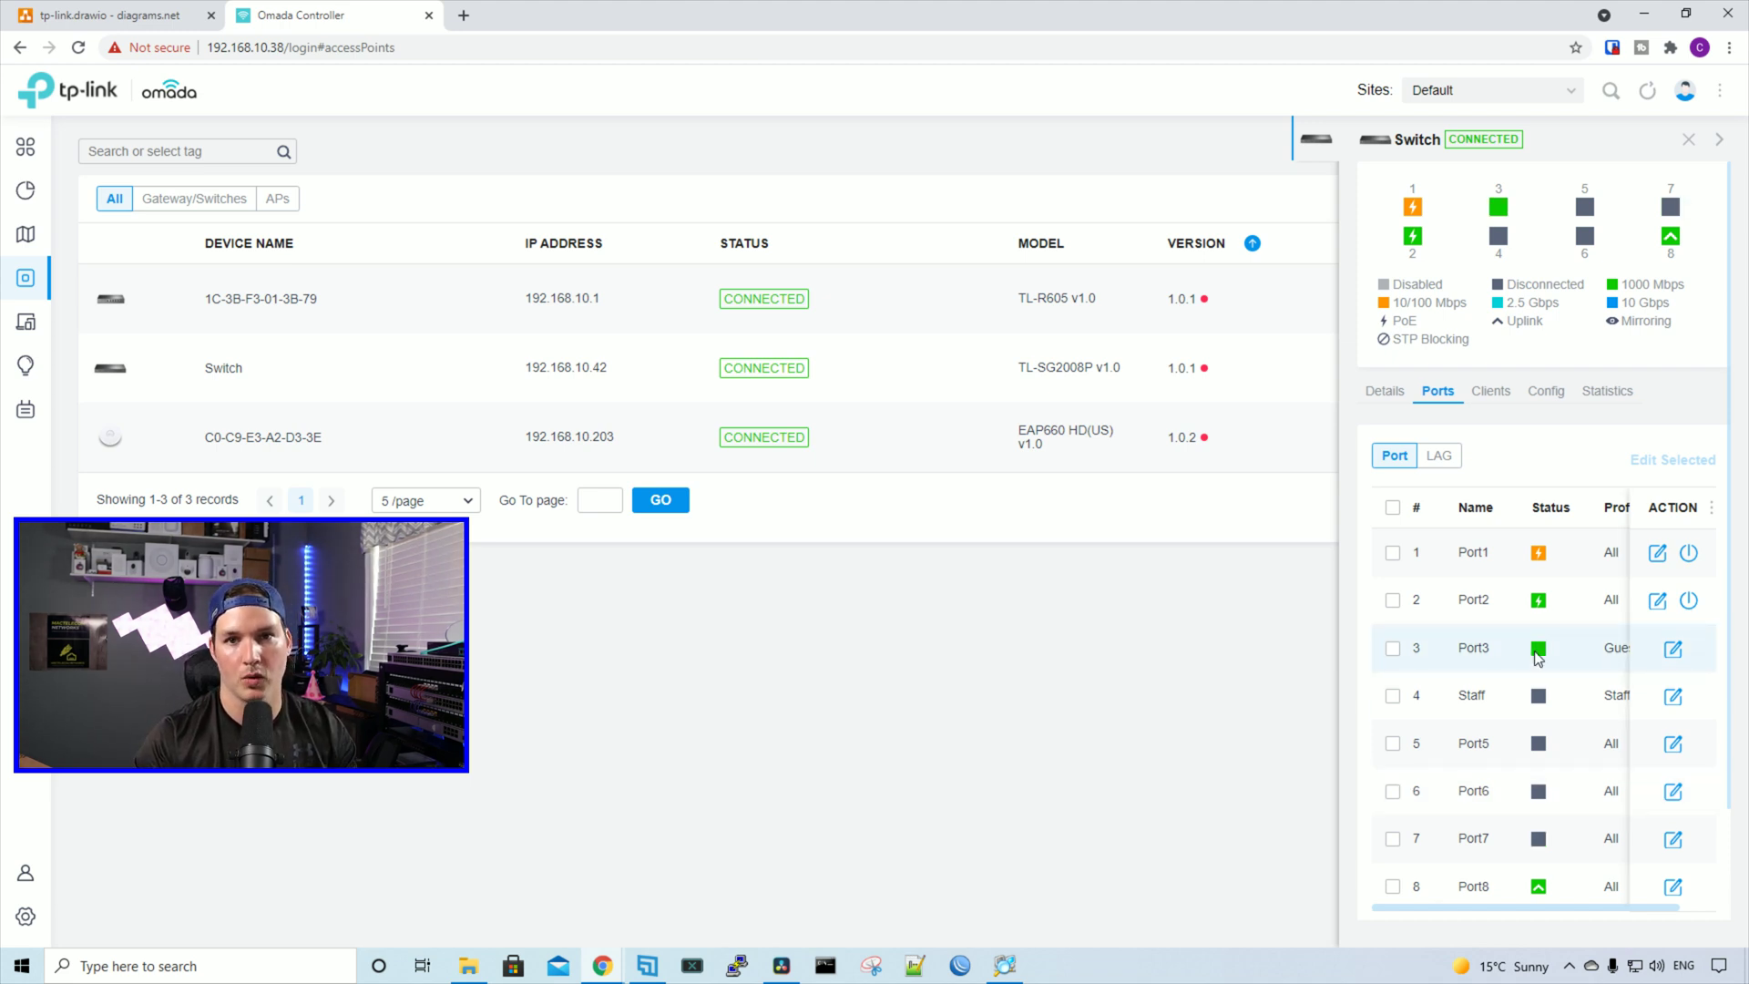
Bring up the Command Prompt window from the taskbar.
click(847, 974)
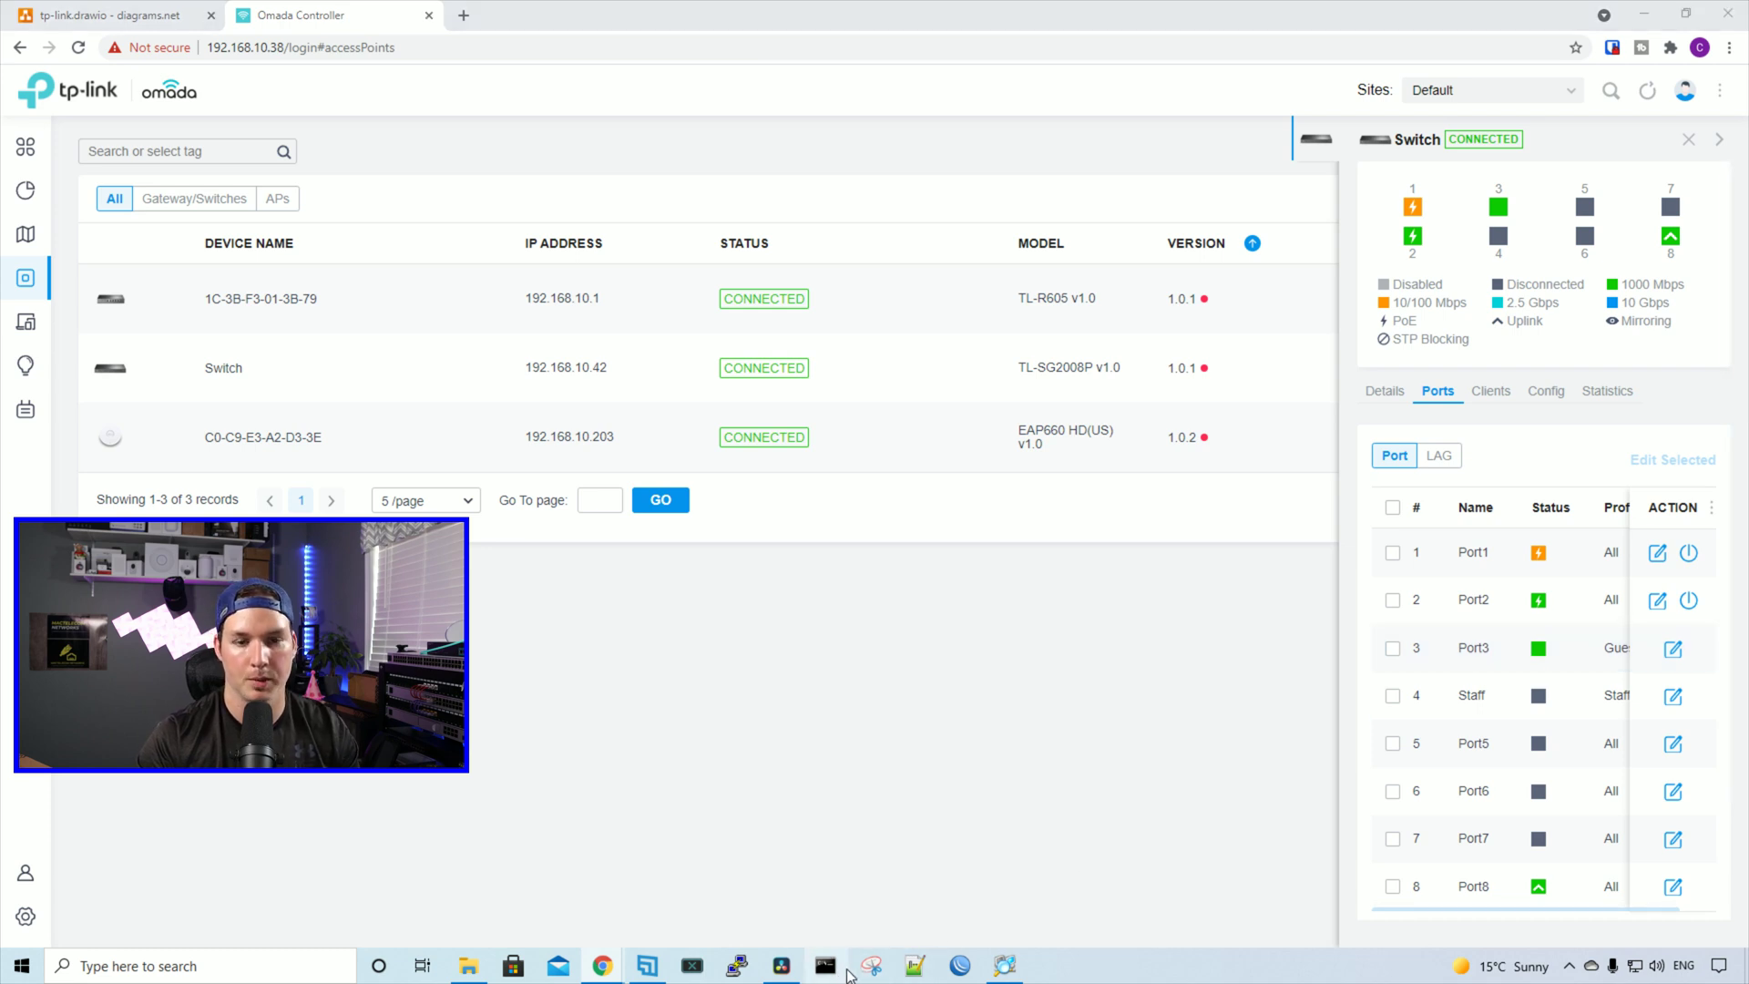
Run ipconfig and highlight the 192.168.30.x Guest address.
text(ipconfig)
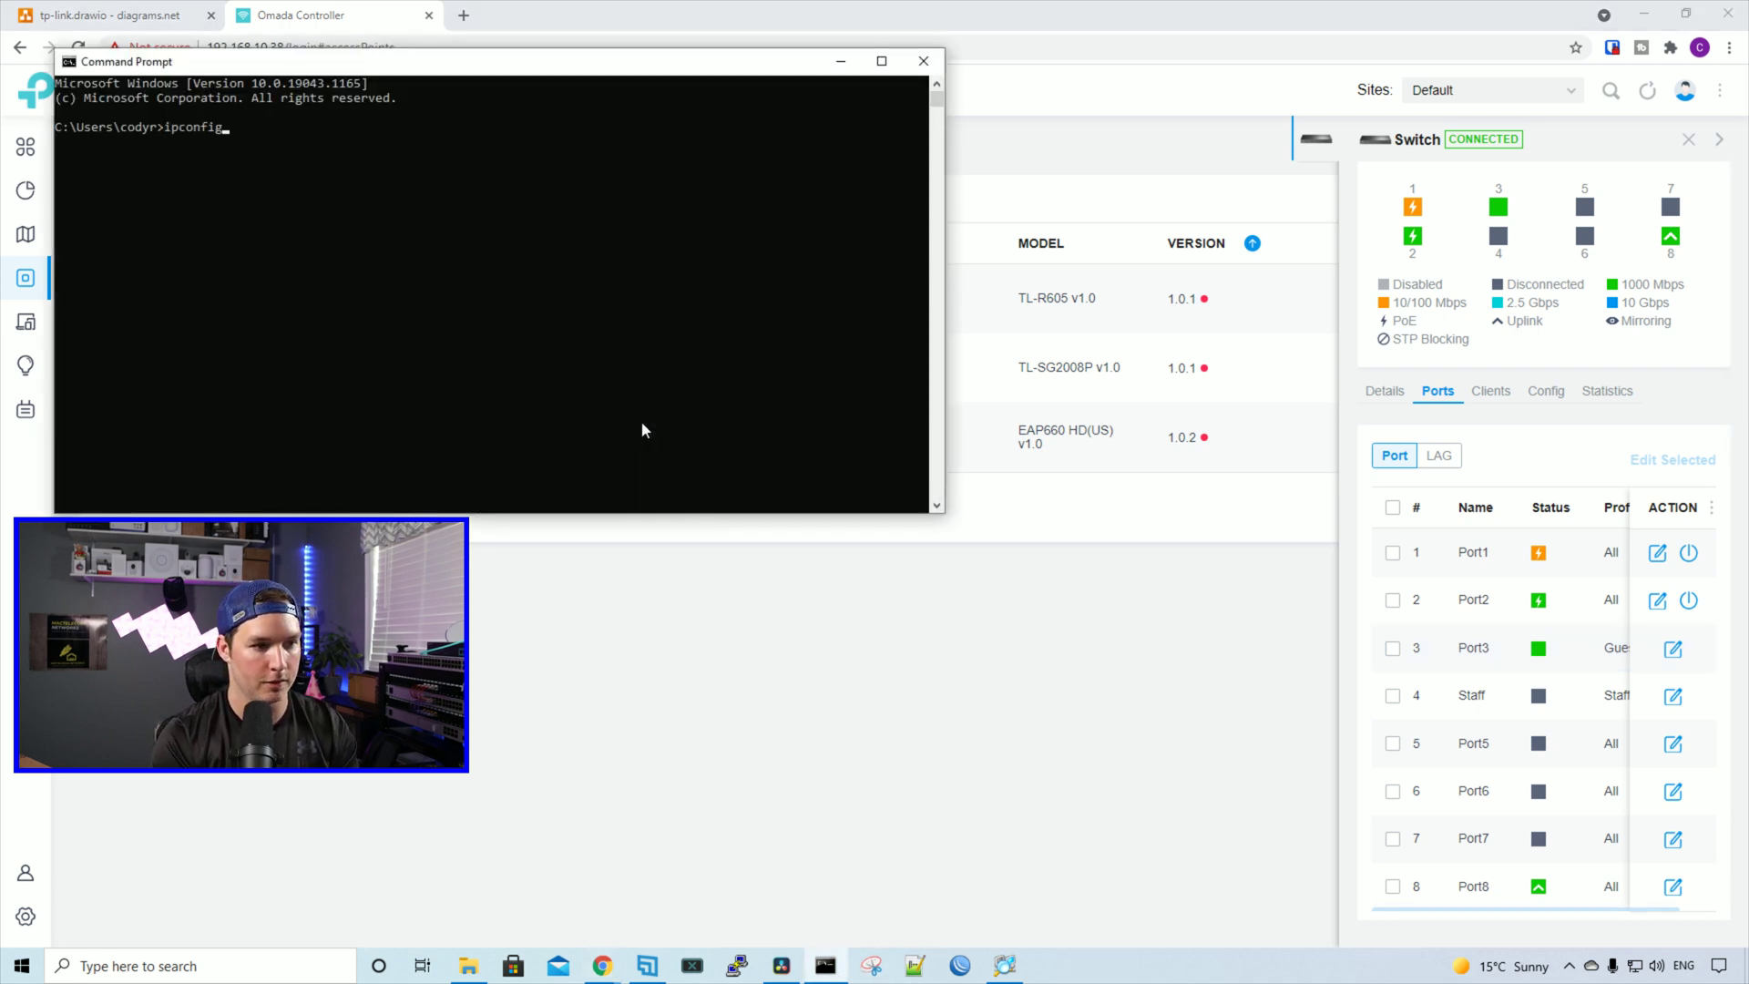
key(Return)
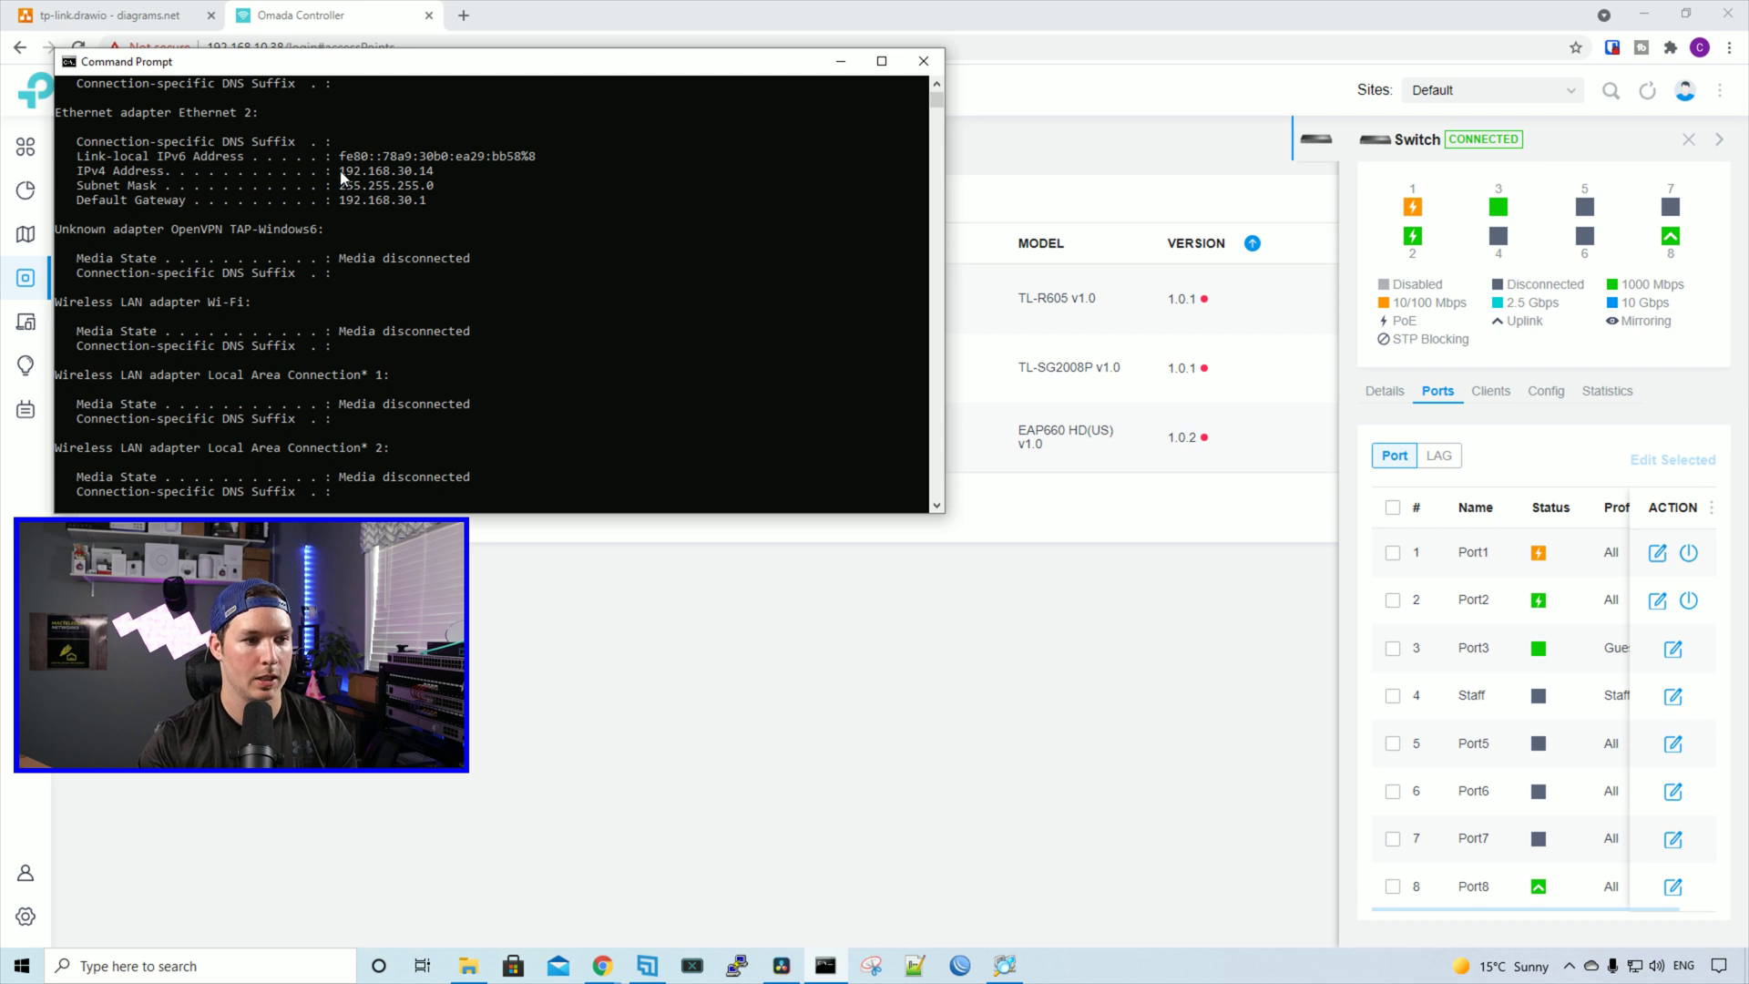
drag(340, 172, 434, 180)
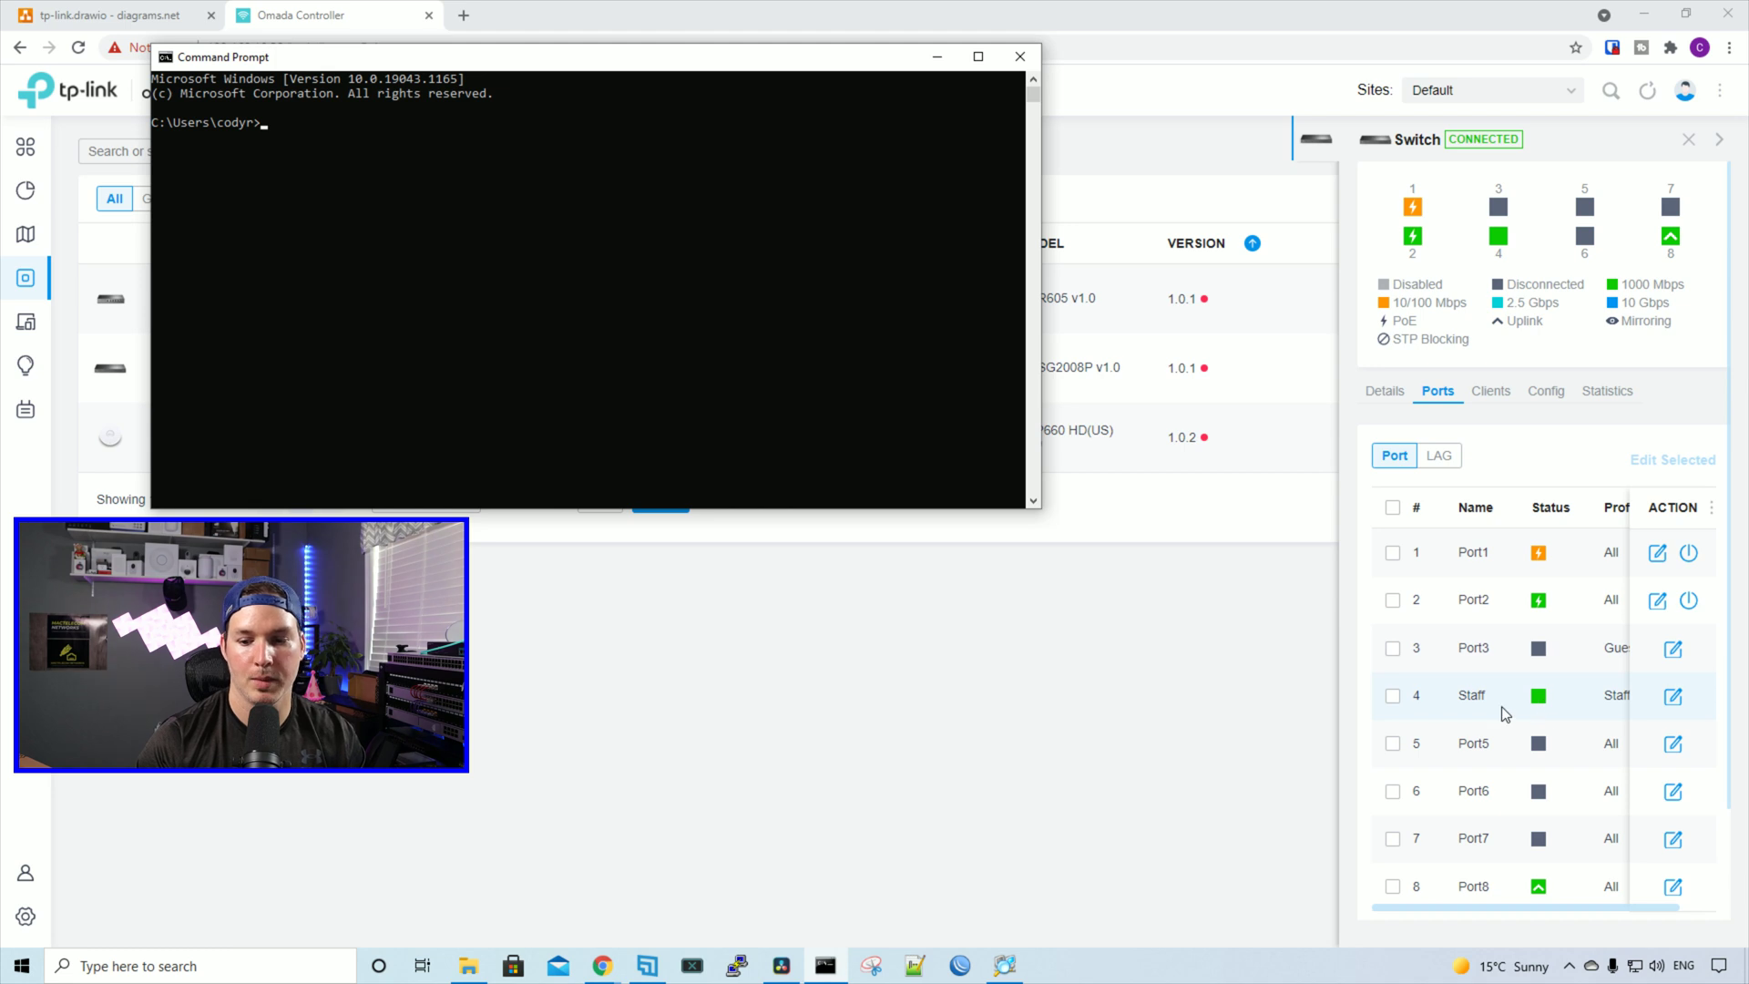
Rerun ipconfig after moving to port 4 and highlight 192.168.20.14.
click(709, 335)
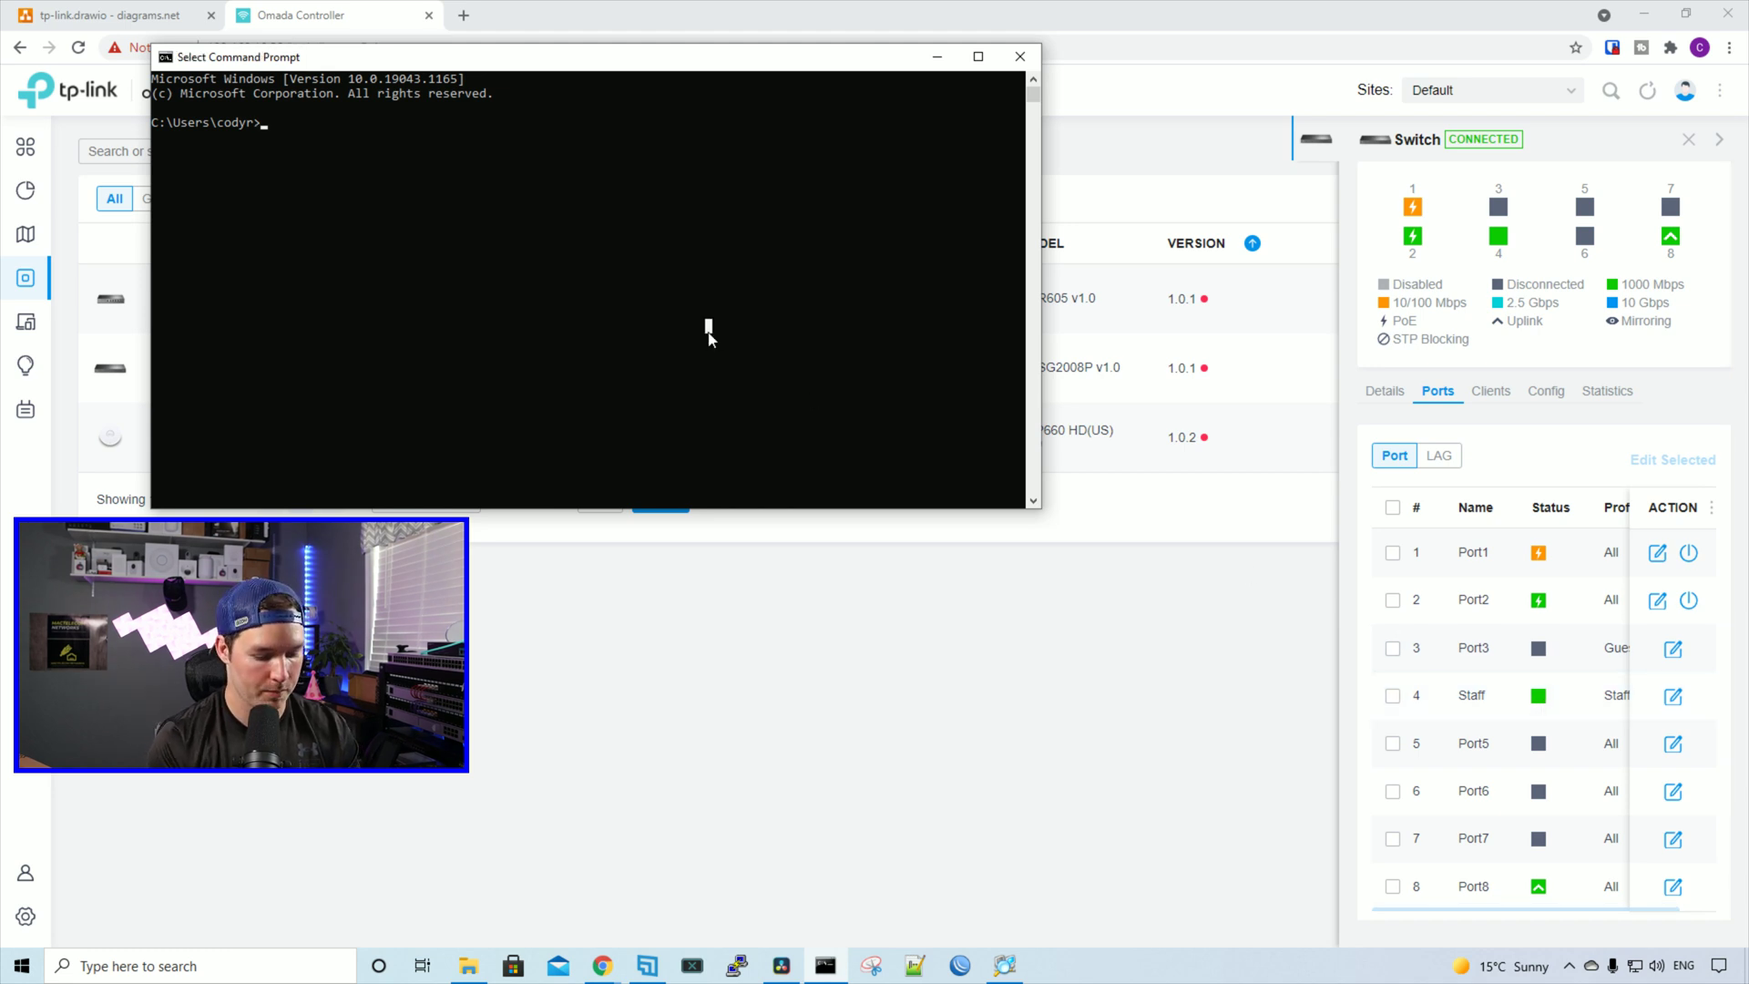
text(ipconfig)
key(Return)
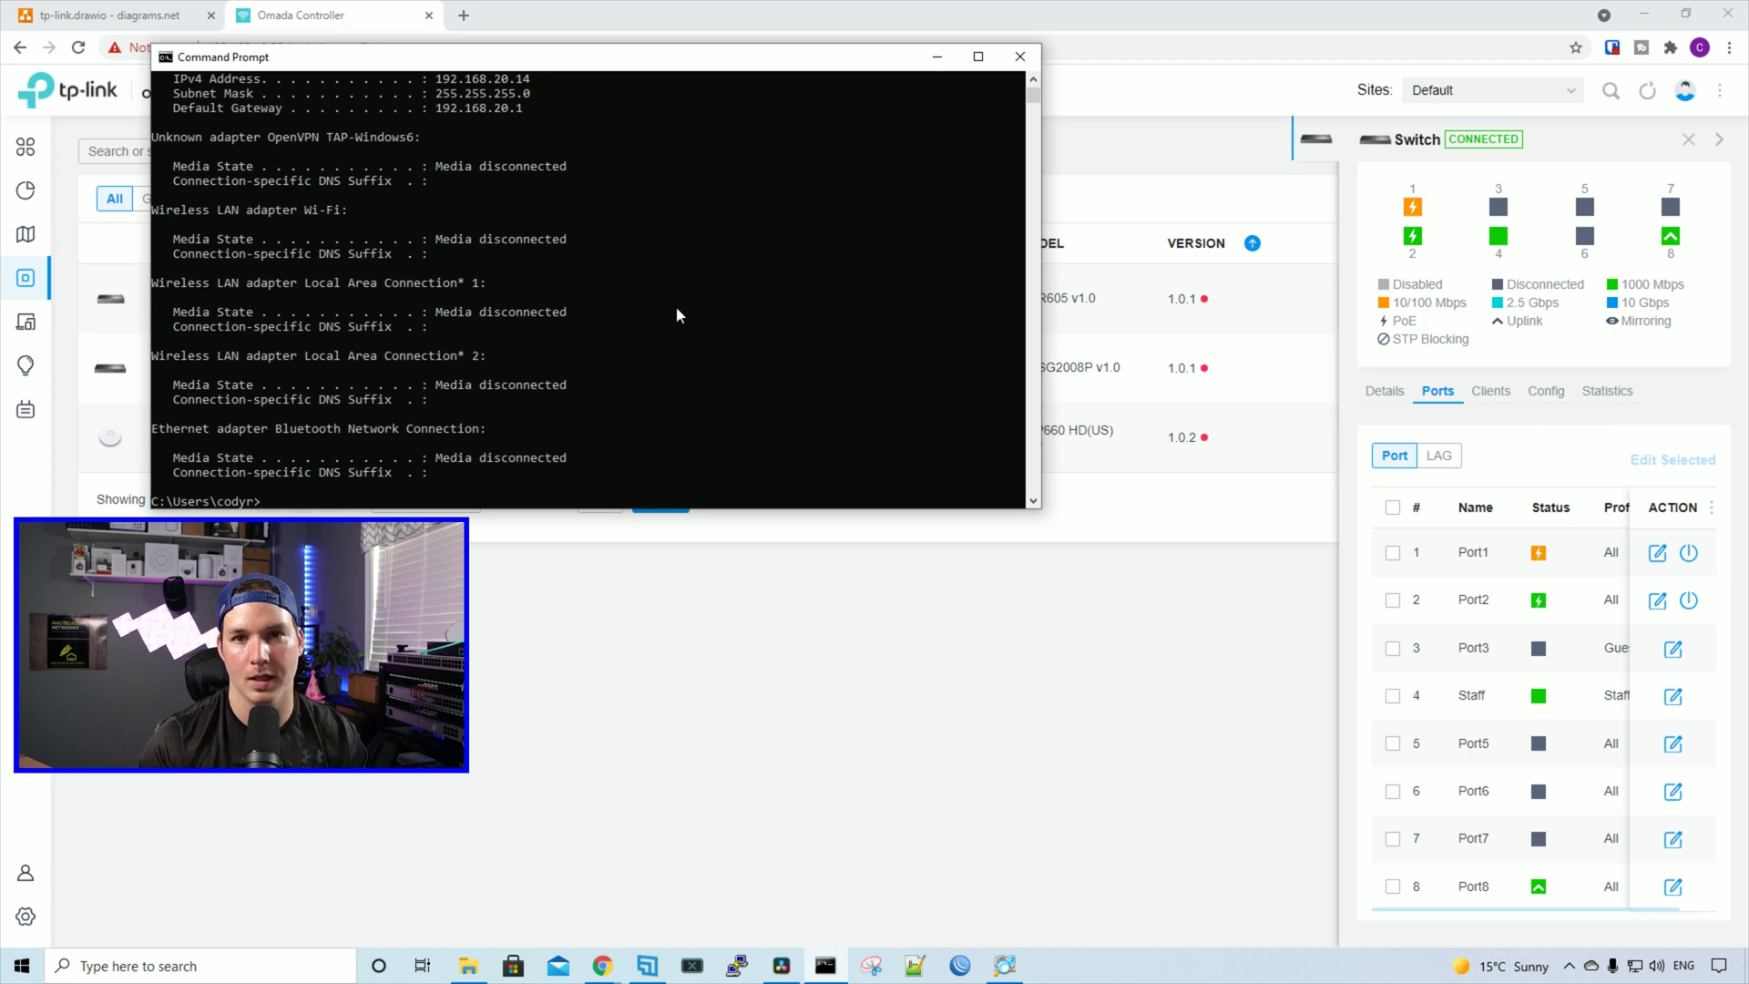
drag(429, 79, 549, 87)
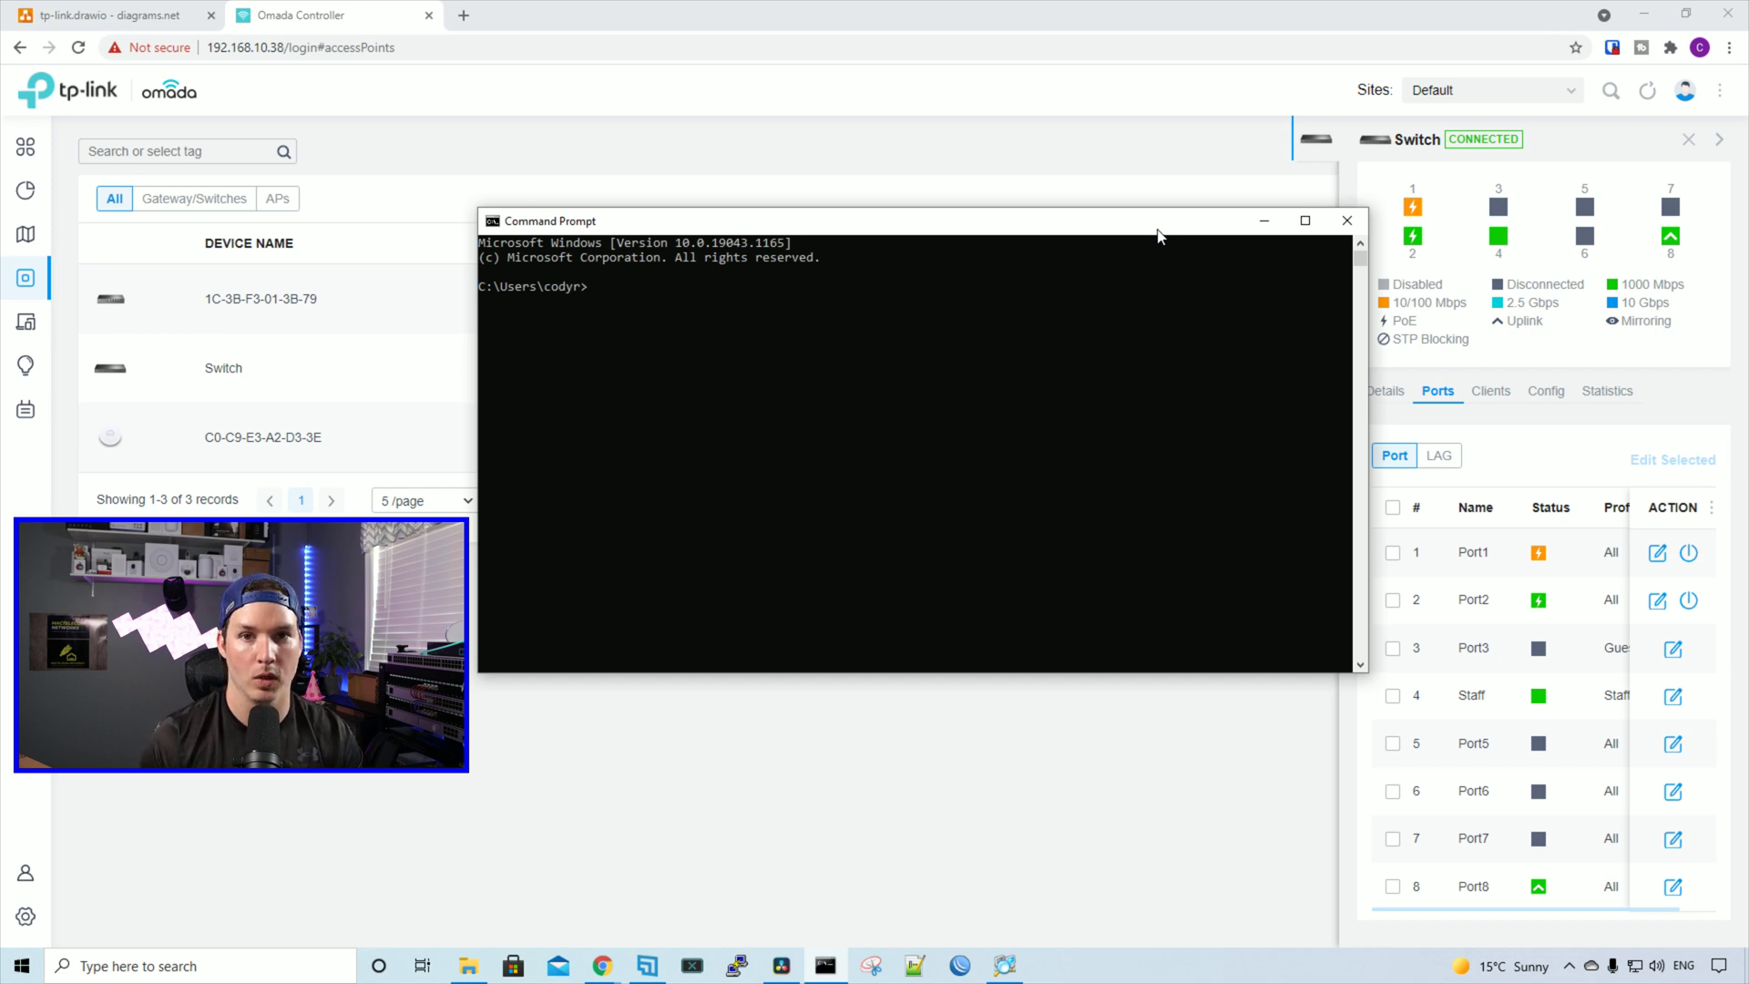
Move the console aside and ping the switch at 192.168.10.42.
drag(1158, 236, 1384, 240)
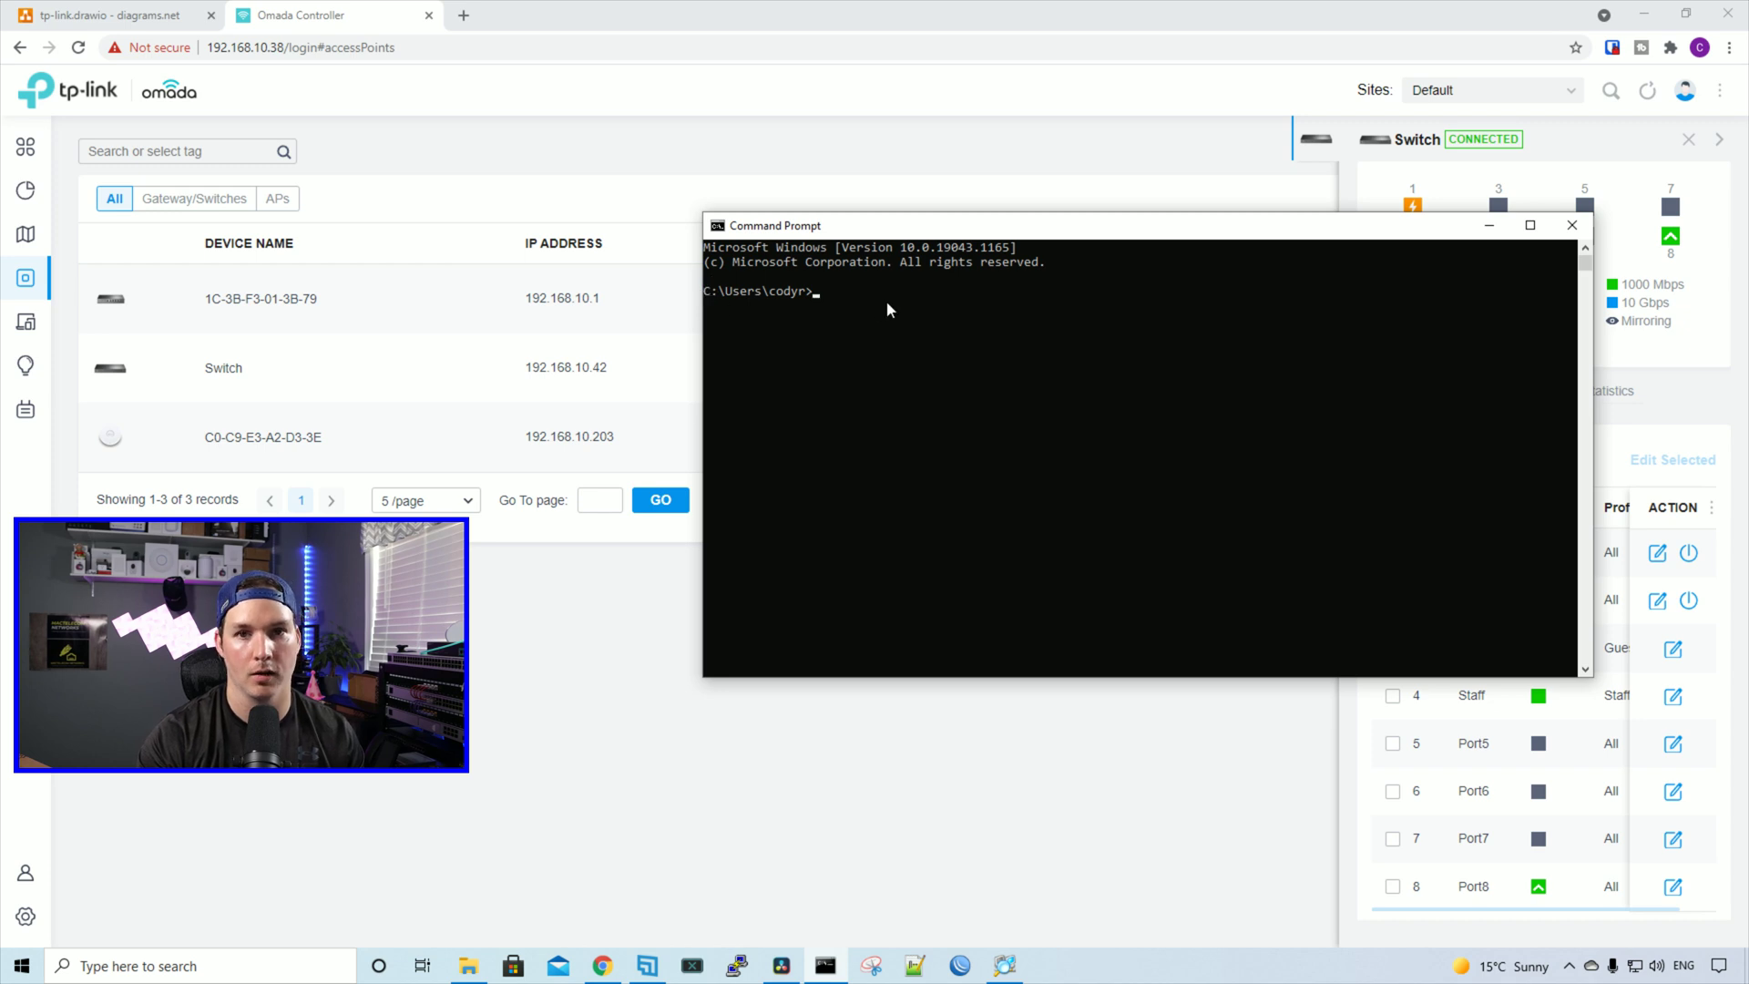
text(ping )
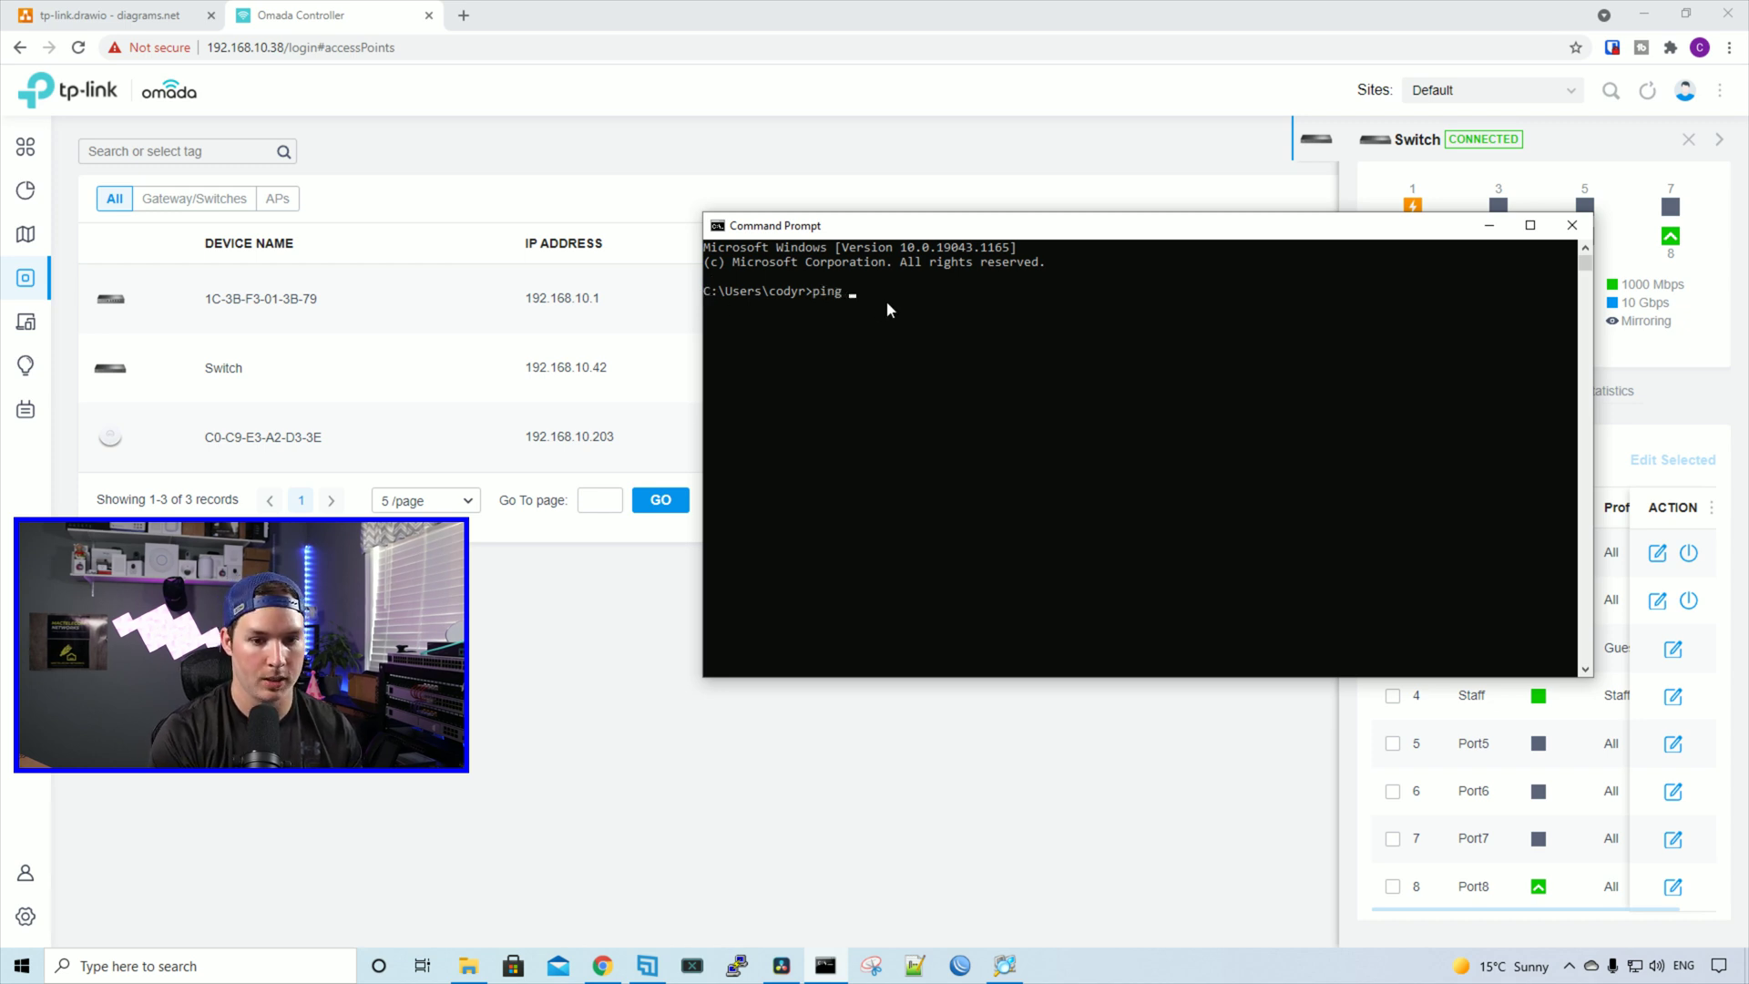
text(192.168.1)
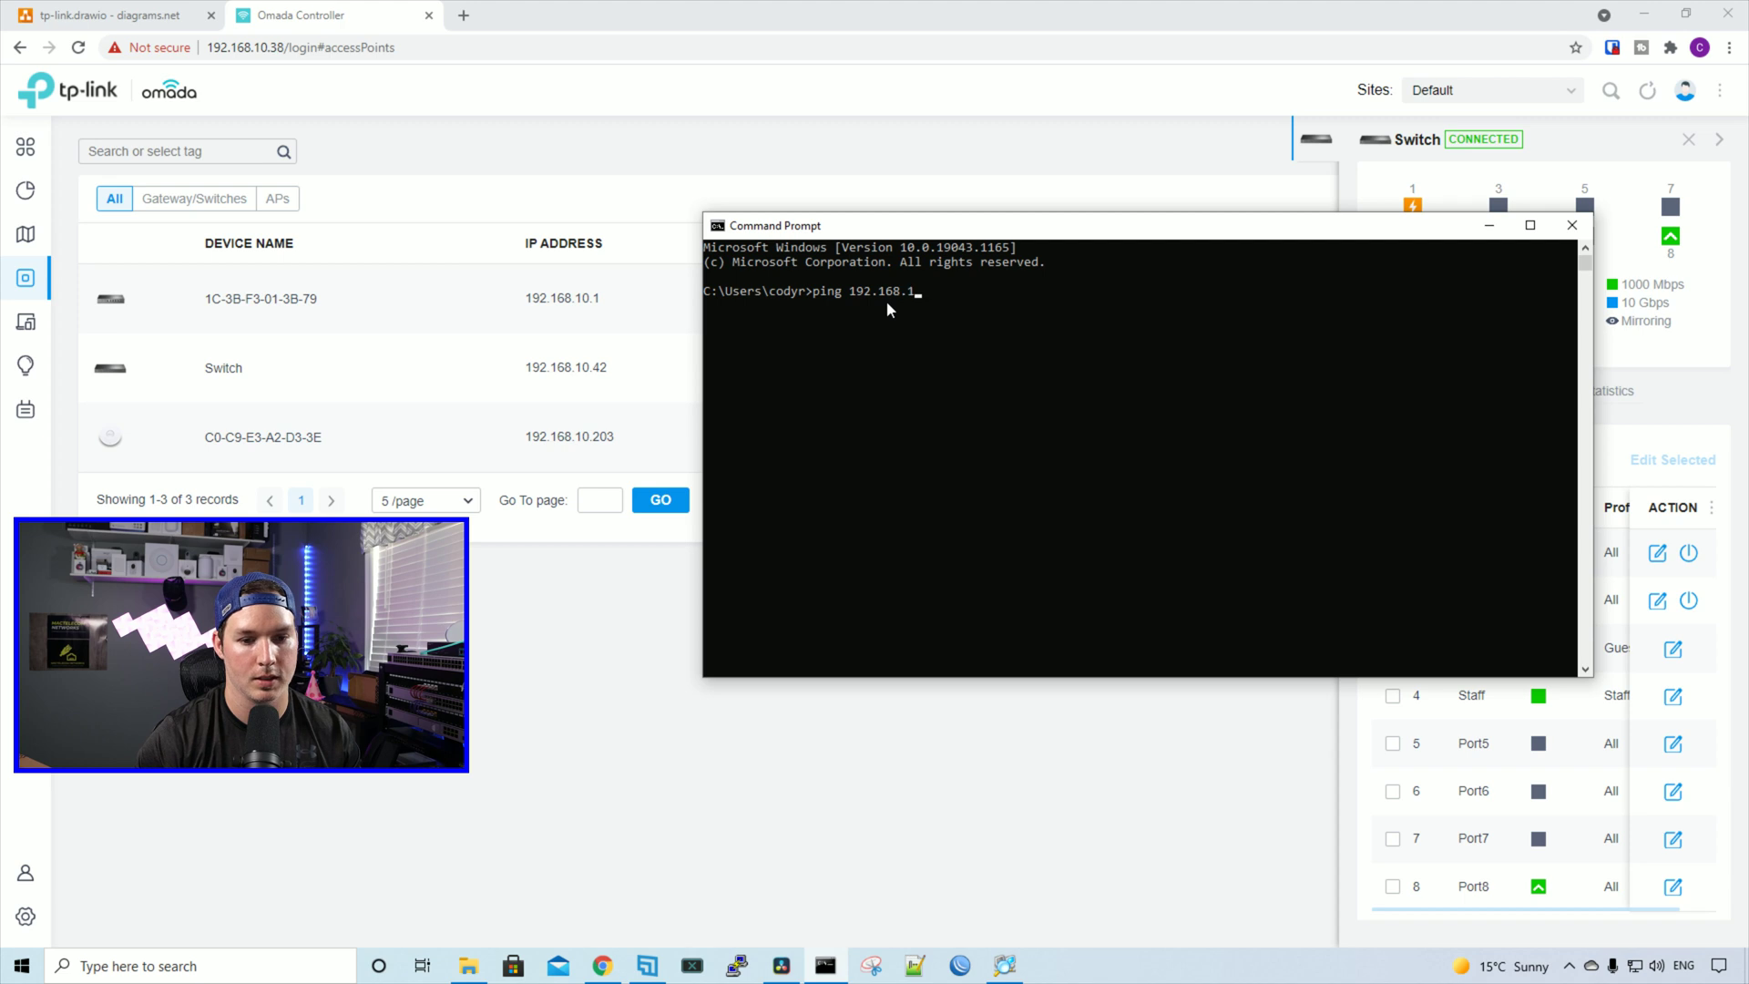
text(0.42)
key(Return)
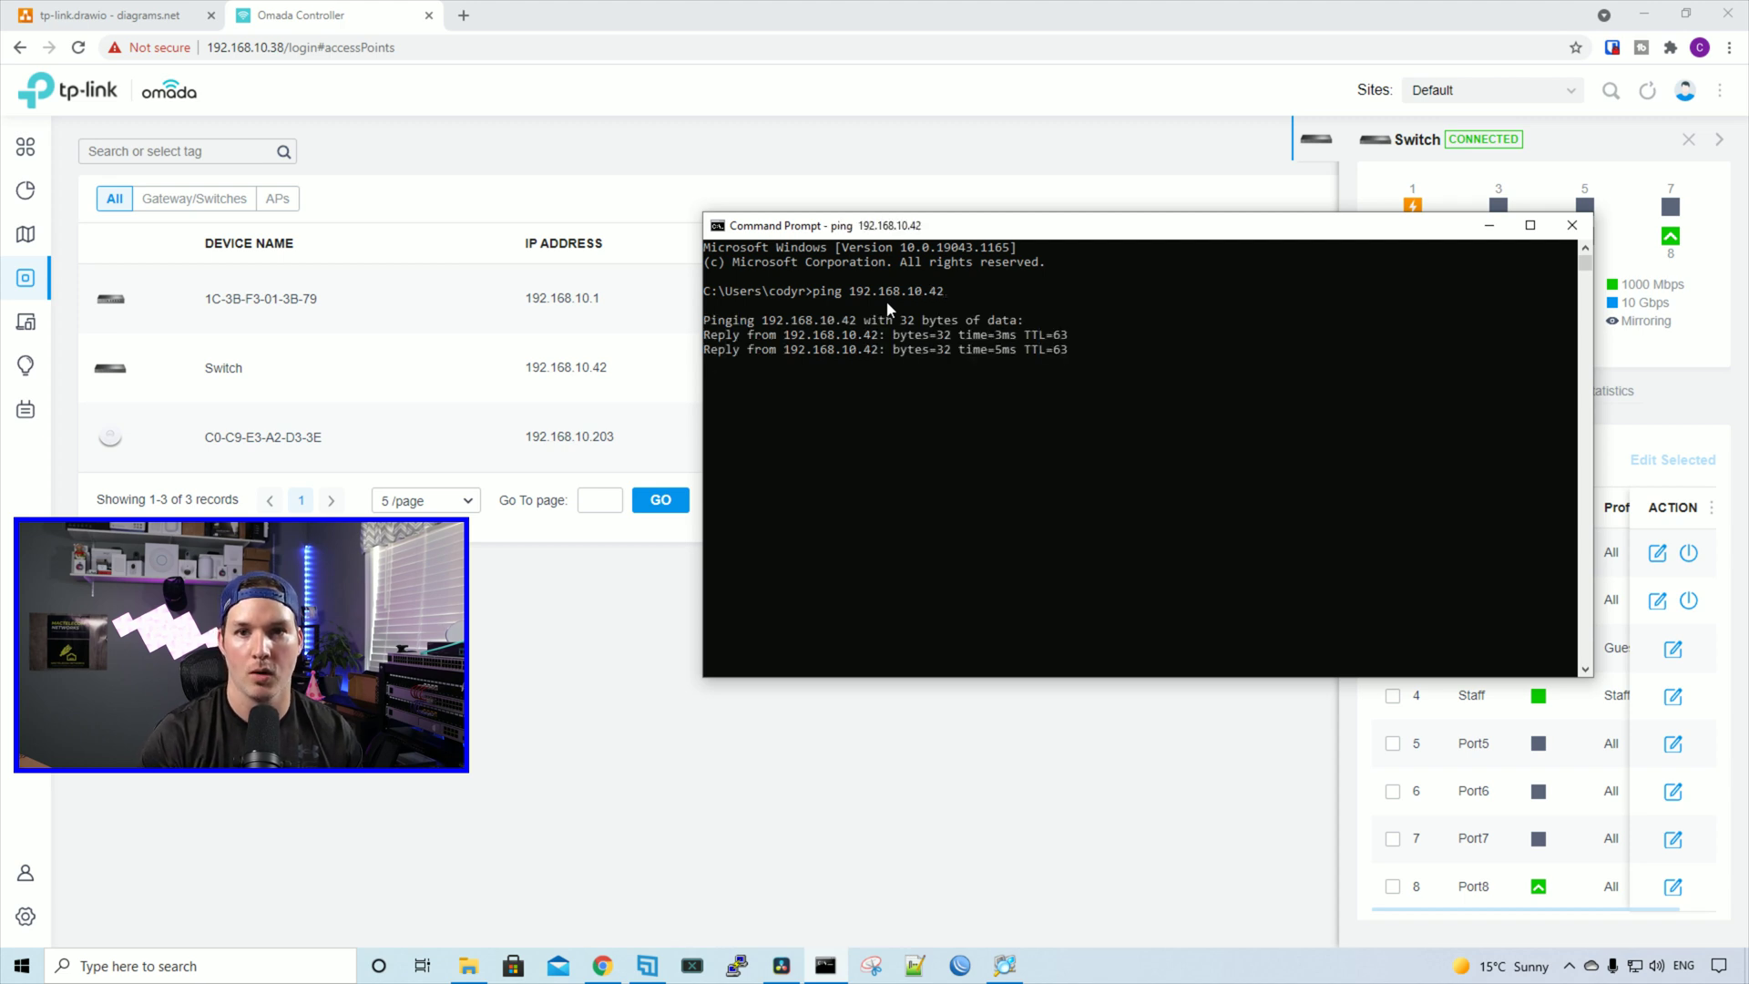